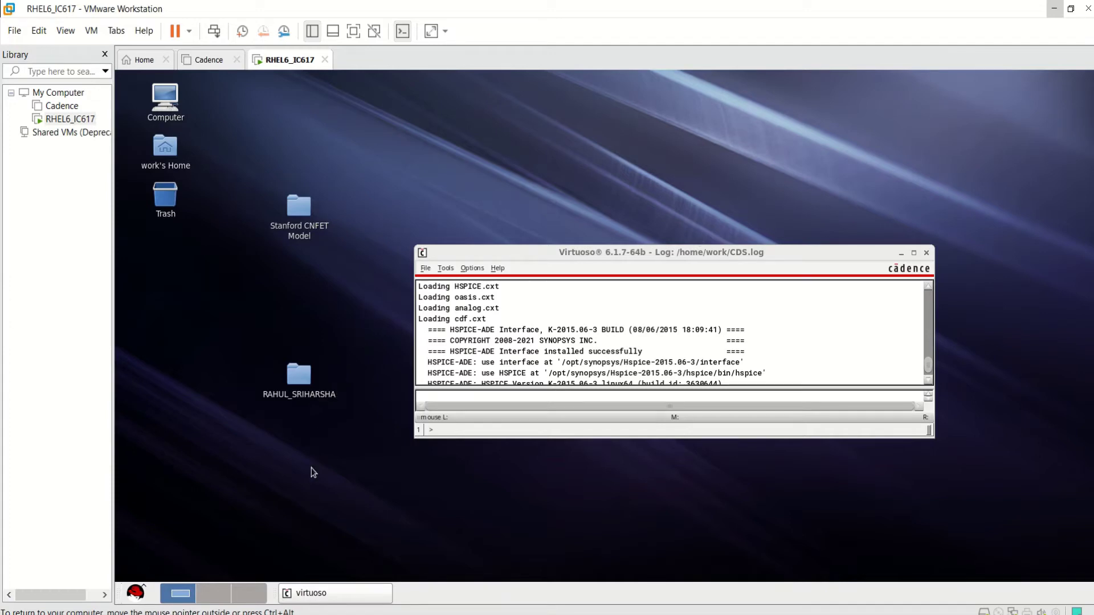
# - Show the Stanford CNFET Verilog-A page in Chrome and scroll over its survey form
pyautogui.moveTo(251, 593)
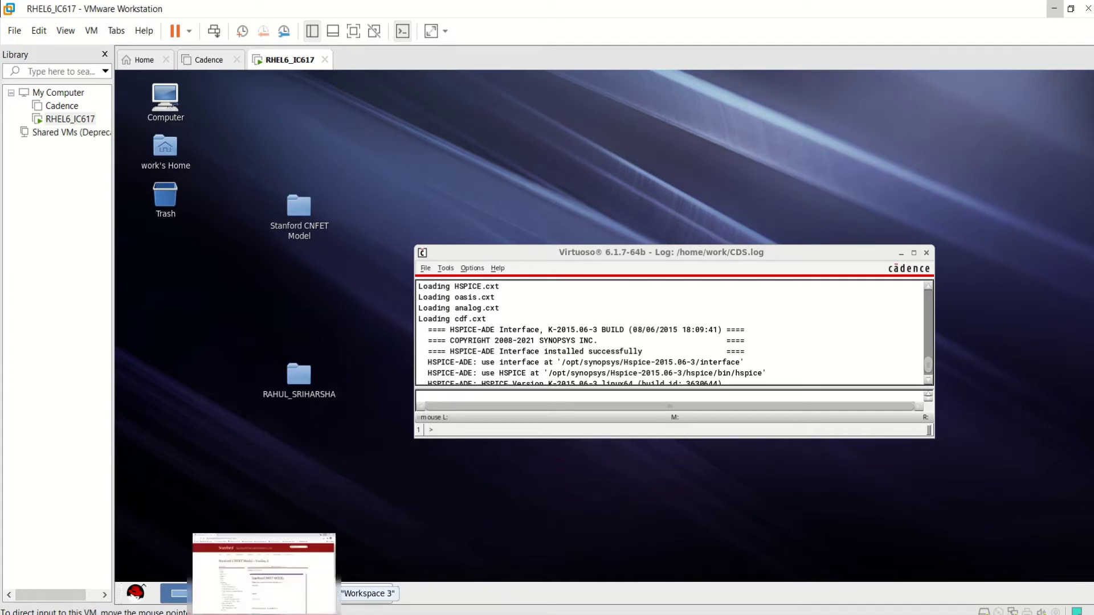
pyautogui.click(257, 576)
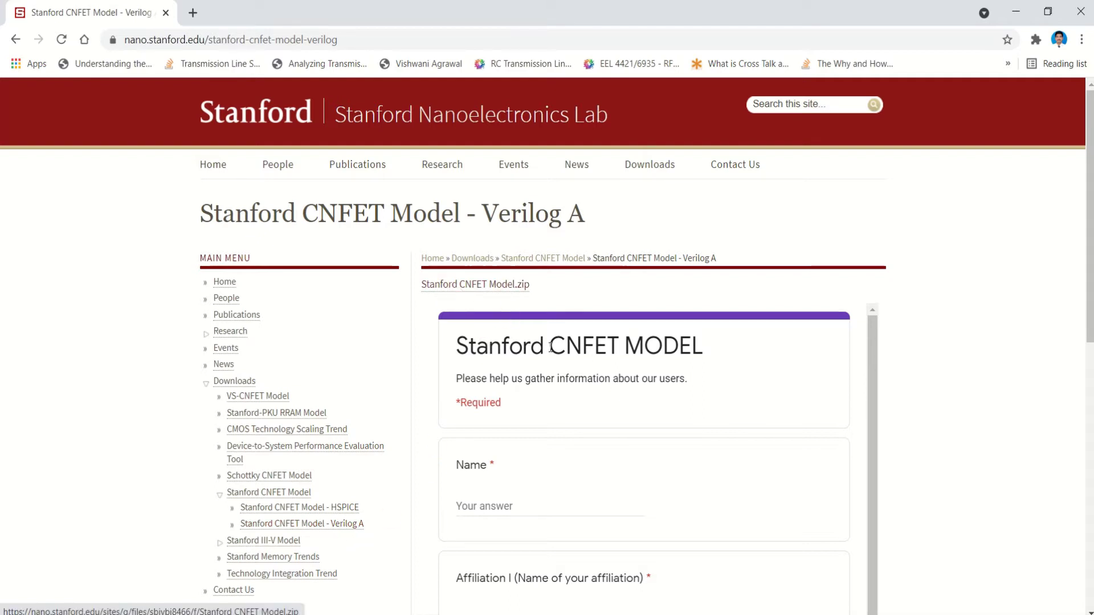
pyautogui.scroll(-4, 593, 393)
pyautogui.scroll(4, 601, 406)
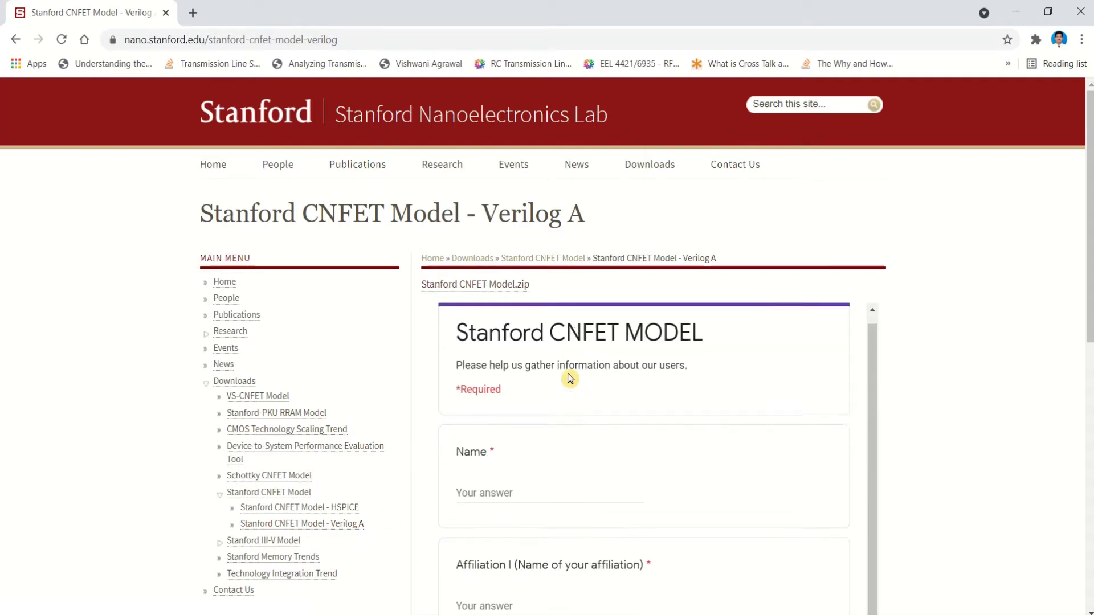
pyautogui.scroll(1, 570, 378)
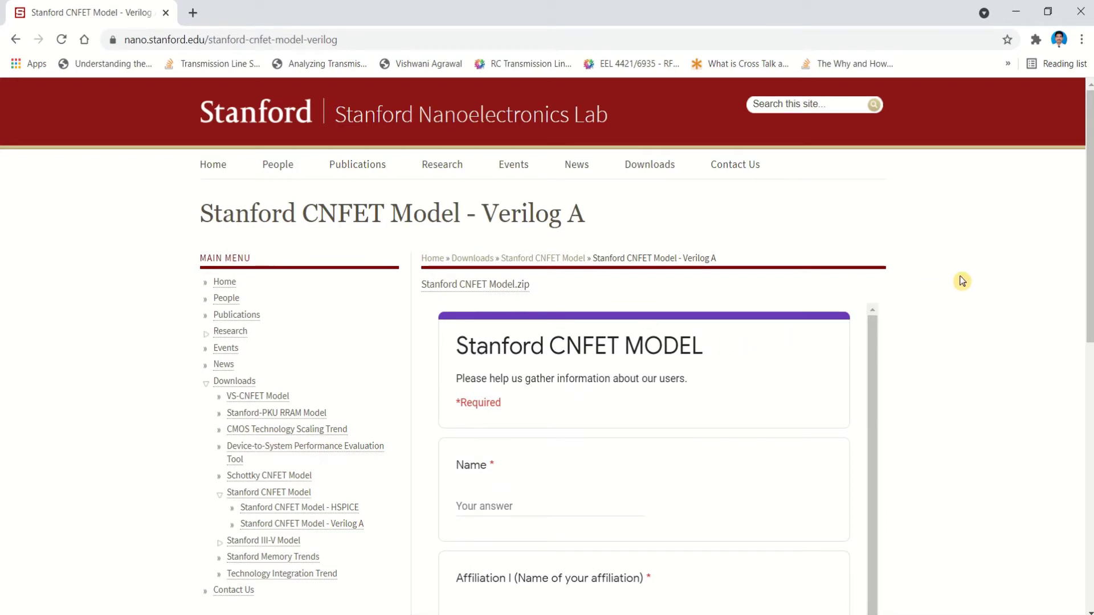
# - Leave the browser for the virtual machine desktop and make the VM full screen
pyautogui.click(1021, 15)
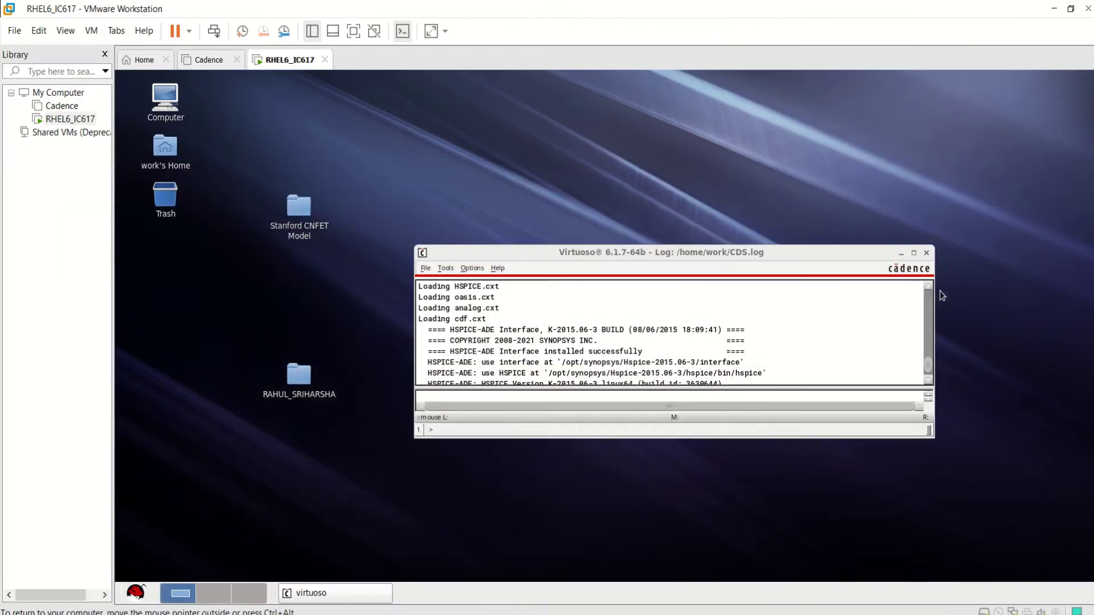
pyautogui.click(302, 215)
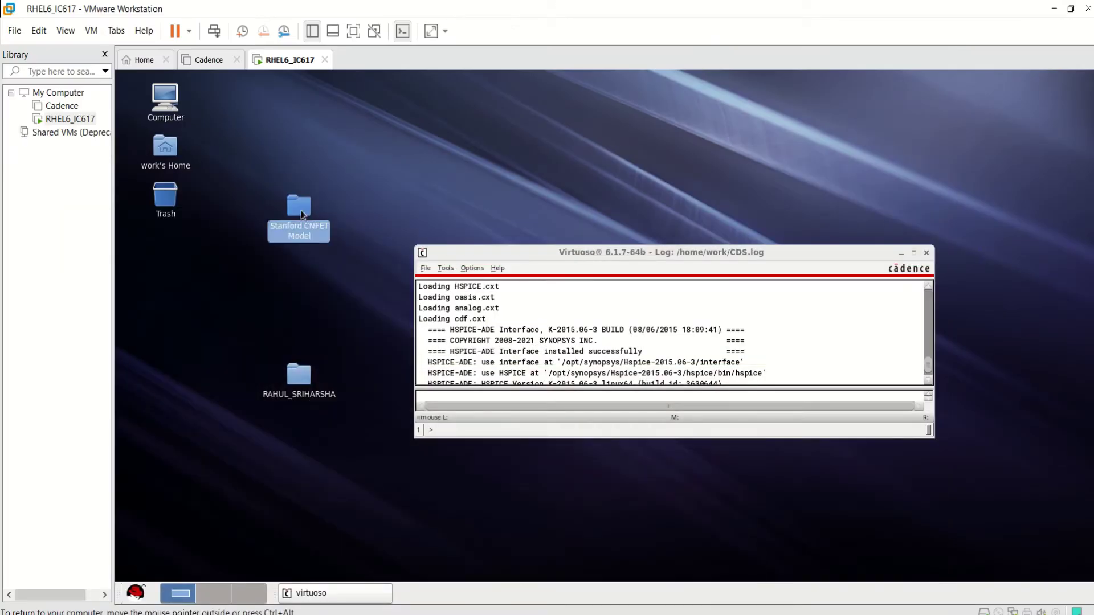
pyautogui.click(333, 272)
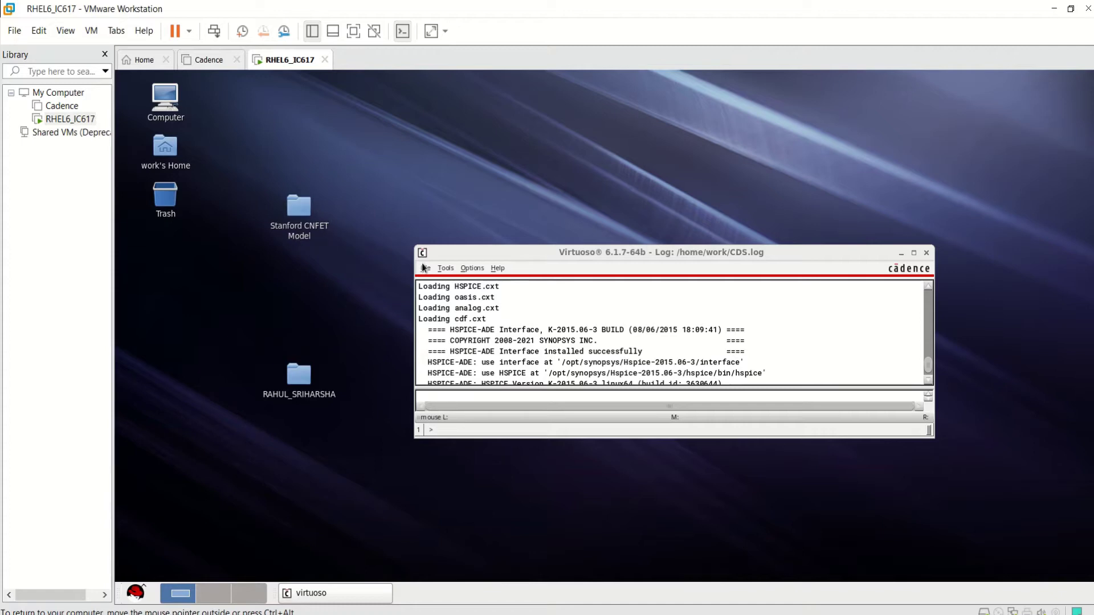
pyautogui.click(353, 31)
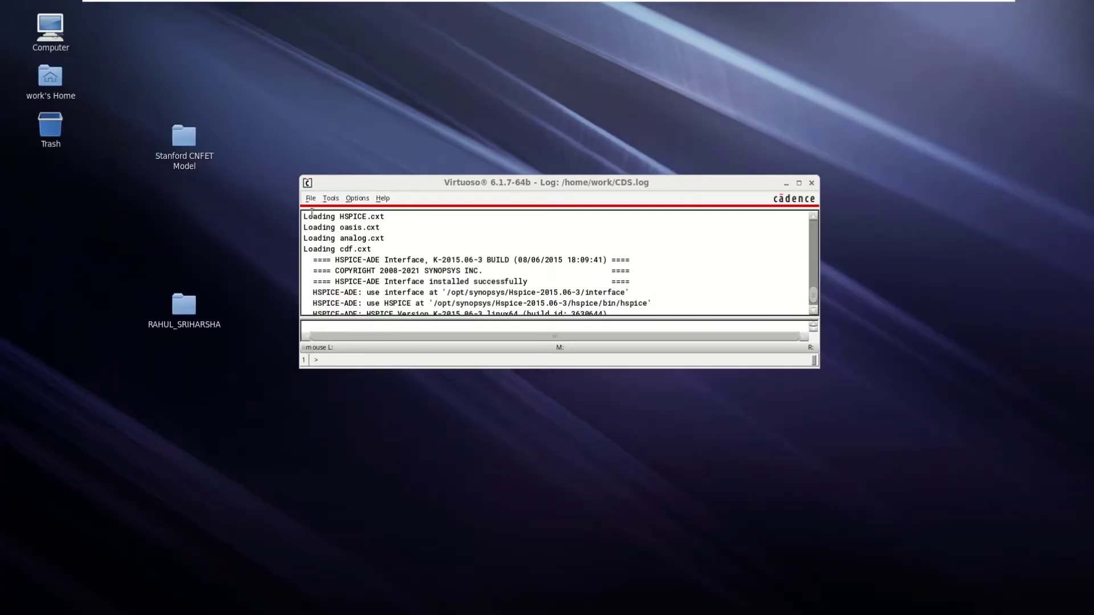
# - Create a new library CNFET that does not need process information
pyautogui.click(309, 199)
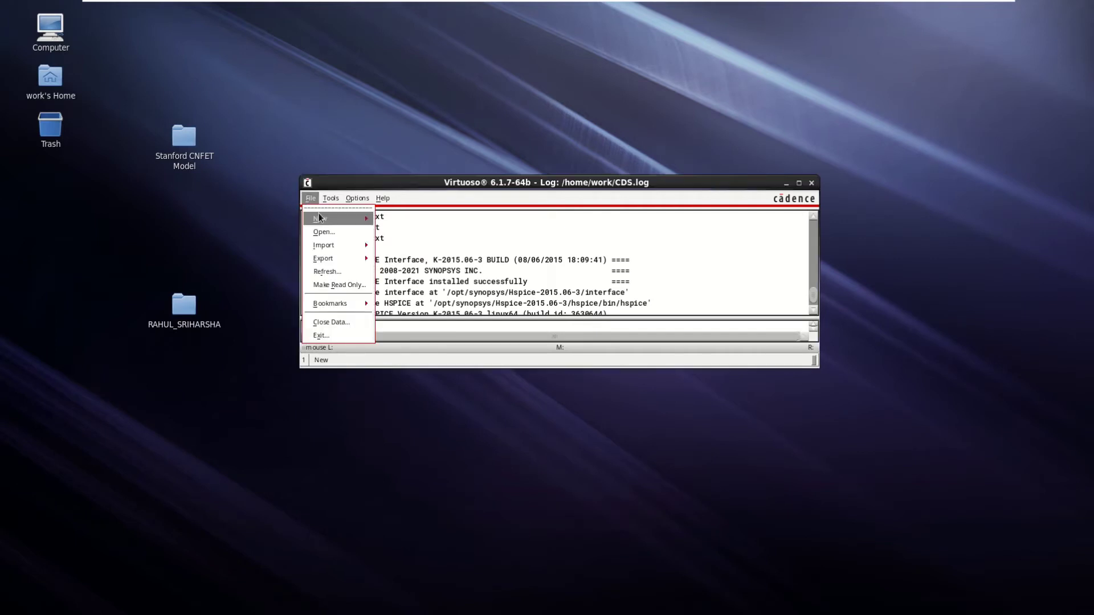
pyautogui.moveTo(327, 223)
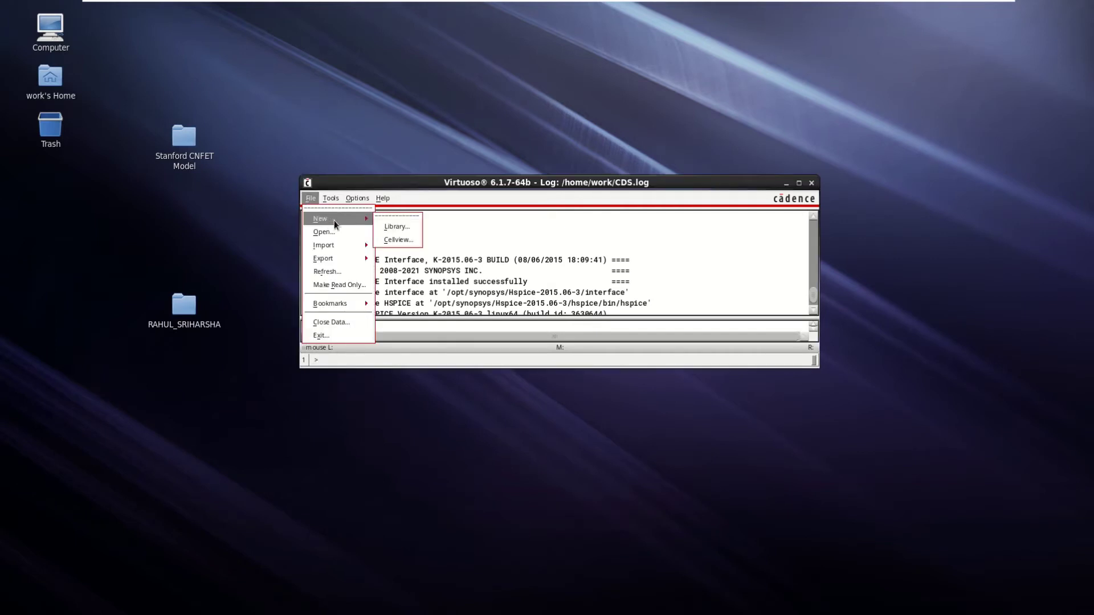
pyautogui.click(395, 228)
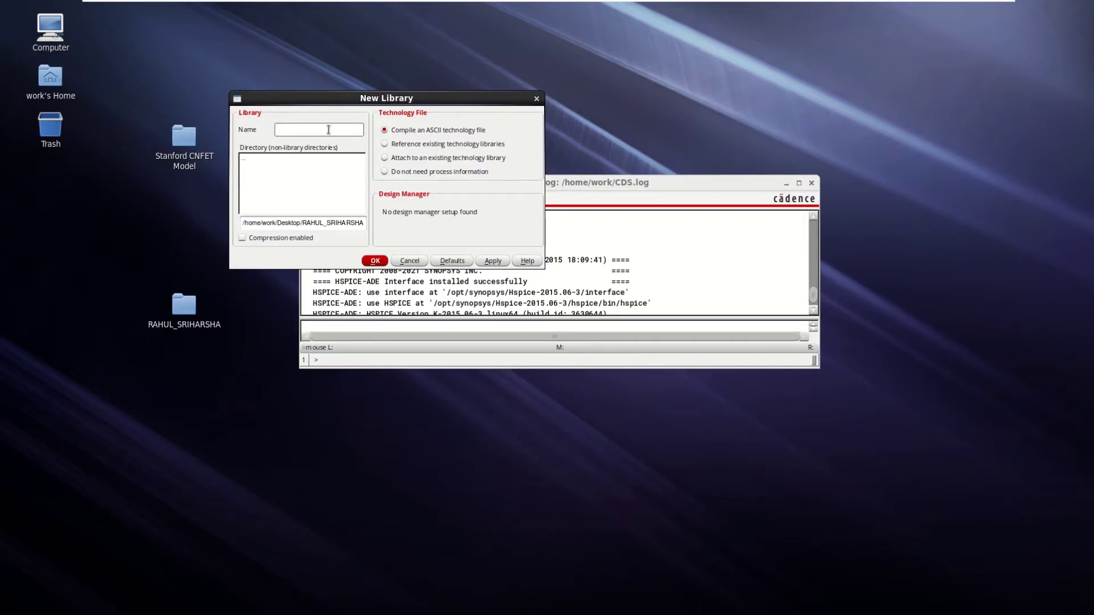
pyautogui.write('CNFET')
pyautogui.click(388, 172)
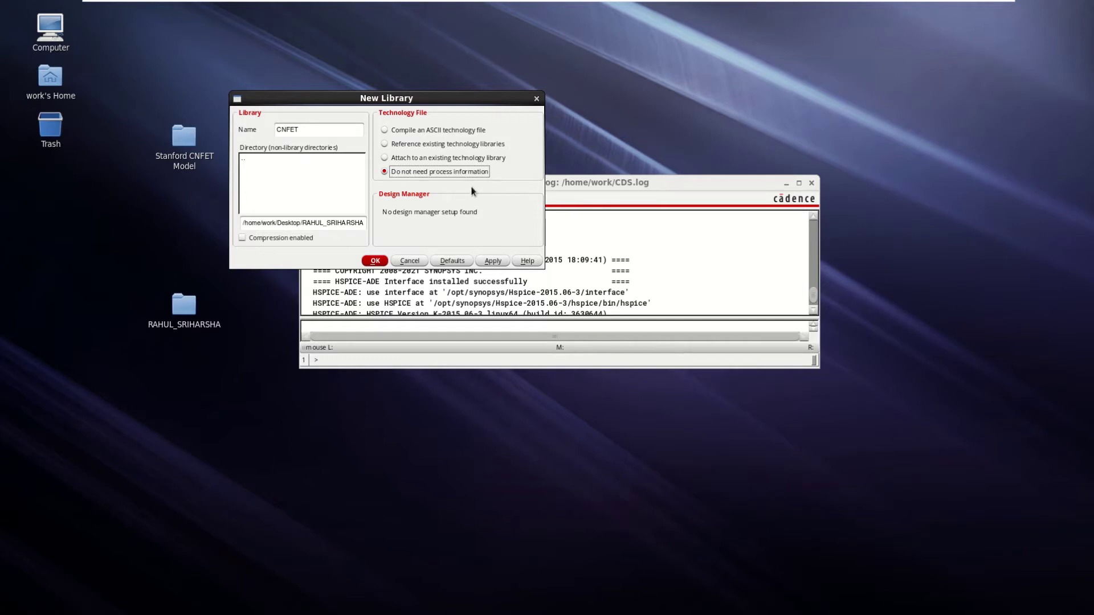
pyautogui.click(374, 261)
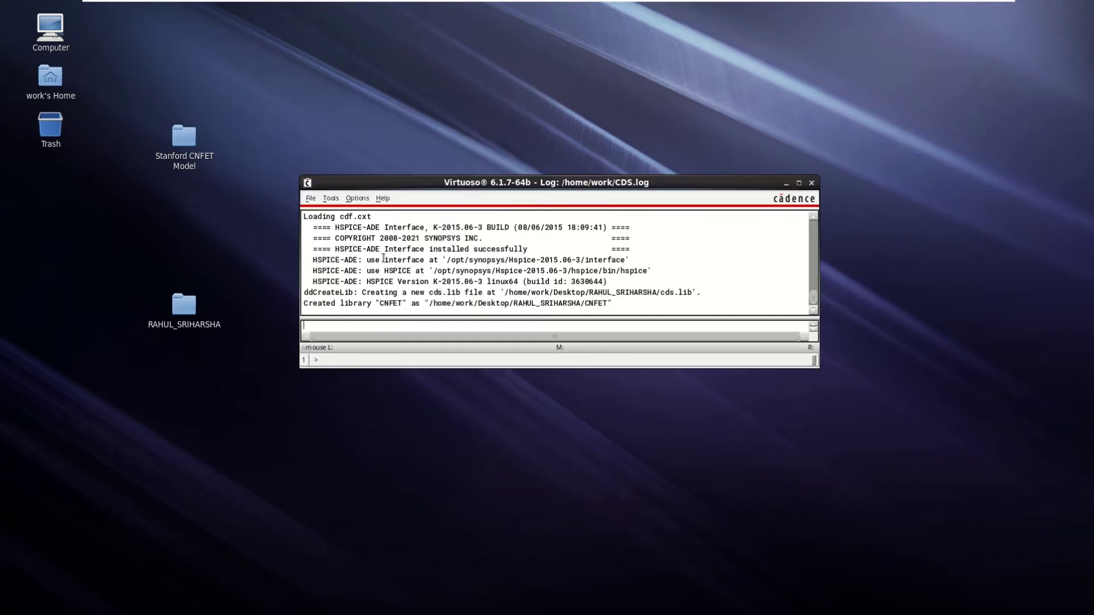
# - Start a new cellview via File > New, then open the Stanford CNFET Model desktop folder
pyautogui.click(311, 200)
pyautogui.moveTo(319, 220)
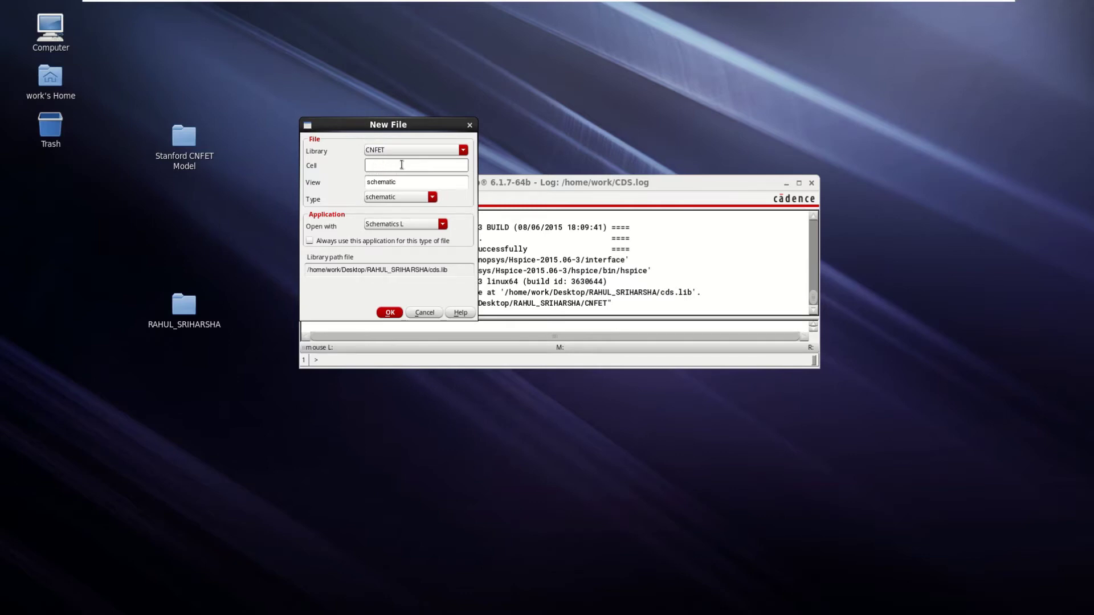
pyautogui.doubleClick(189, 141)
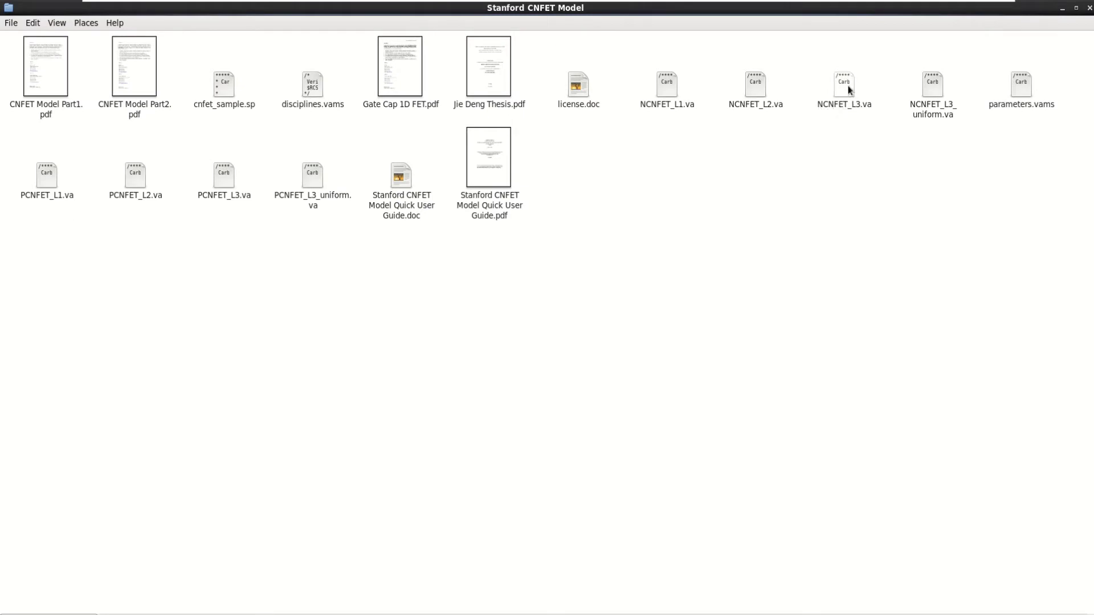
# - Open NCNFET_L3.va in gedit and copy its module name NCNFET
pyautogui.doubleClick(846, 87)
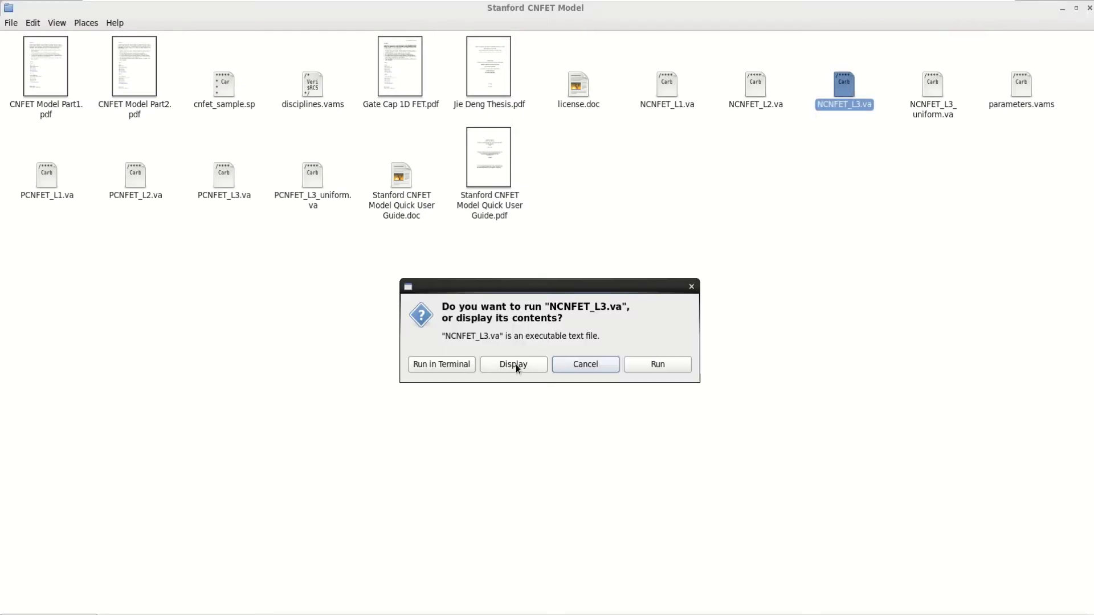
pyautogui.click(515, 364)
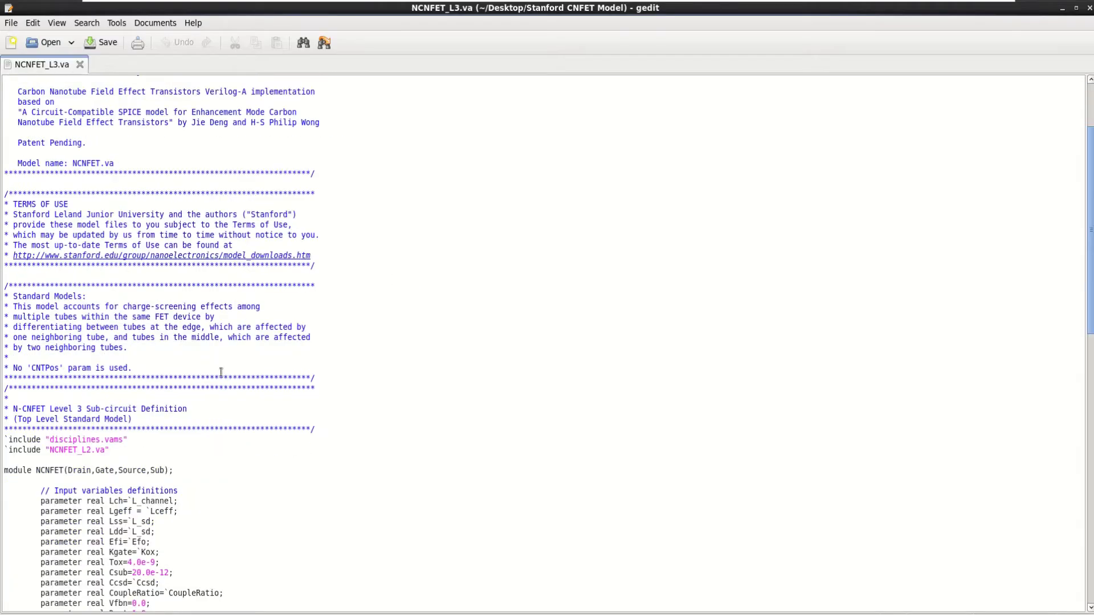
pyautogui.scroll(-8, 221, 371)
pyautogui.scroll(3, 37, 190)
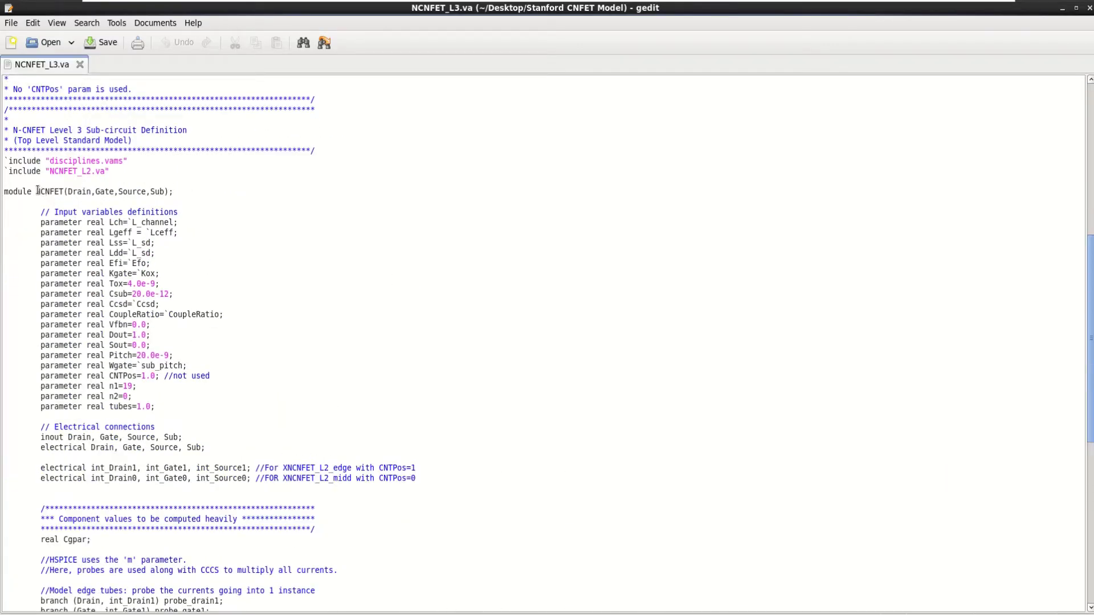
pyautogui.moveTo(37, 190); pyautogui.dragTo(64, 192)
pyautogui.rightClick(52, 192)
pyautogui.click(91, 245)
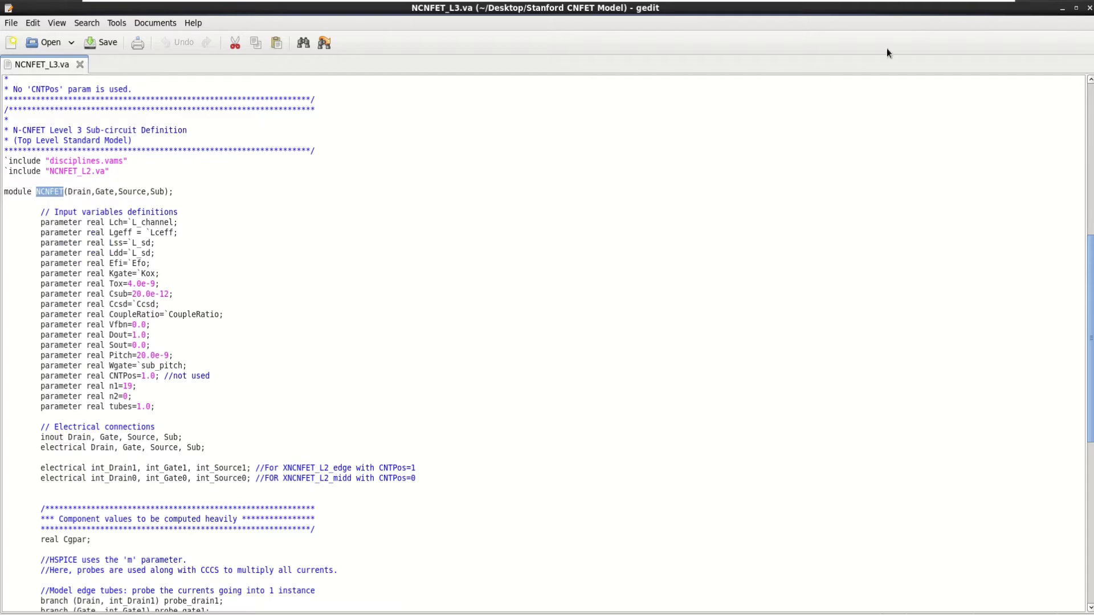
# - Create the CNFET/NCNFET veriloga cellview, then move and enlarge the Verilog-A editor window
pyautogui.click(1063, 9)
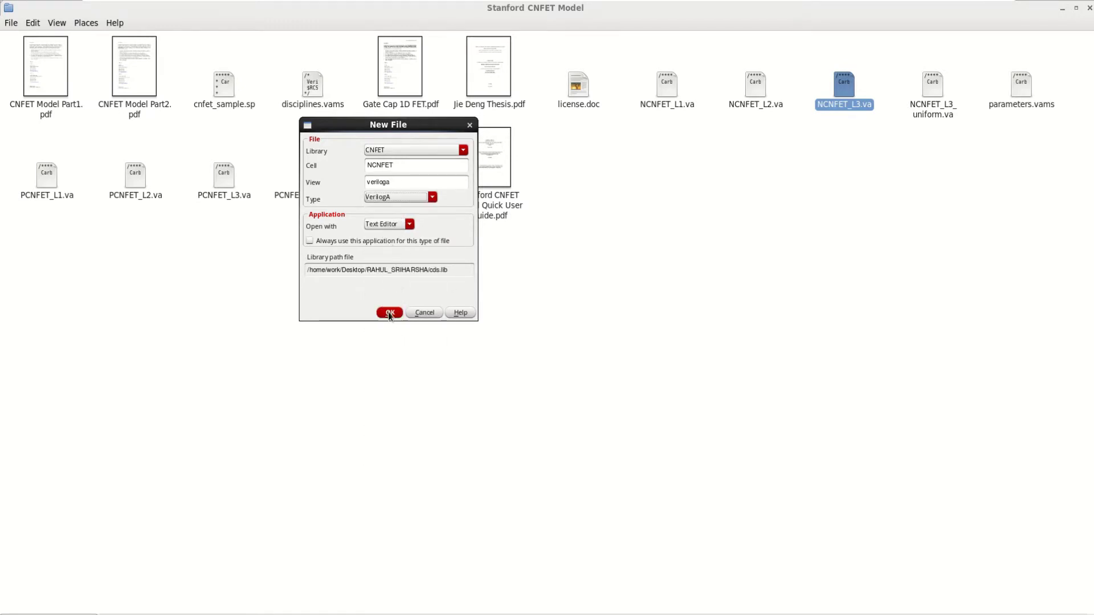
pyautogui.click(389, 313)
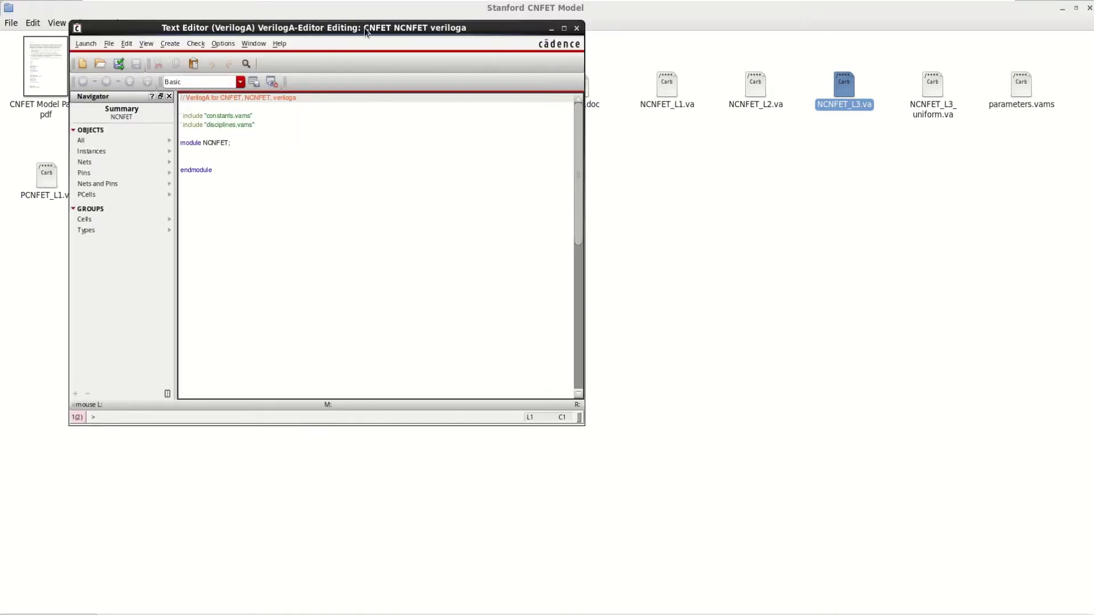
pyautogui.click(1062, 8)
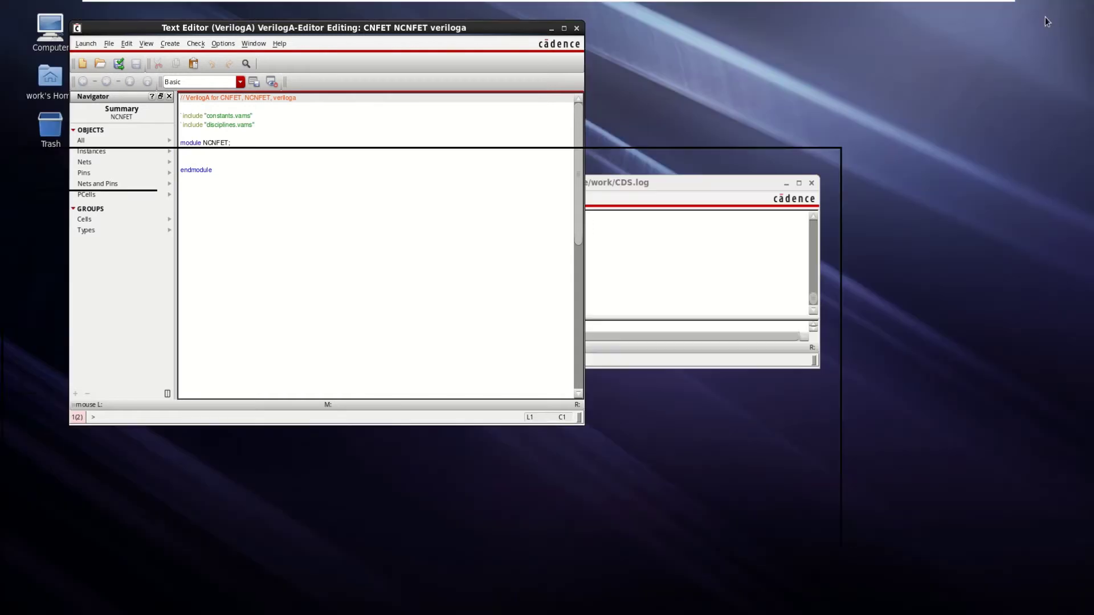
pyautogui.moveTo(374, 26); pyautogui.dragTo(518, 48)
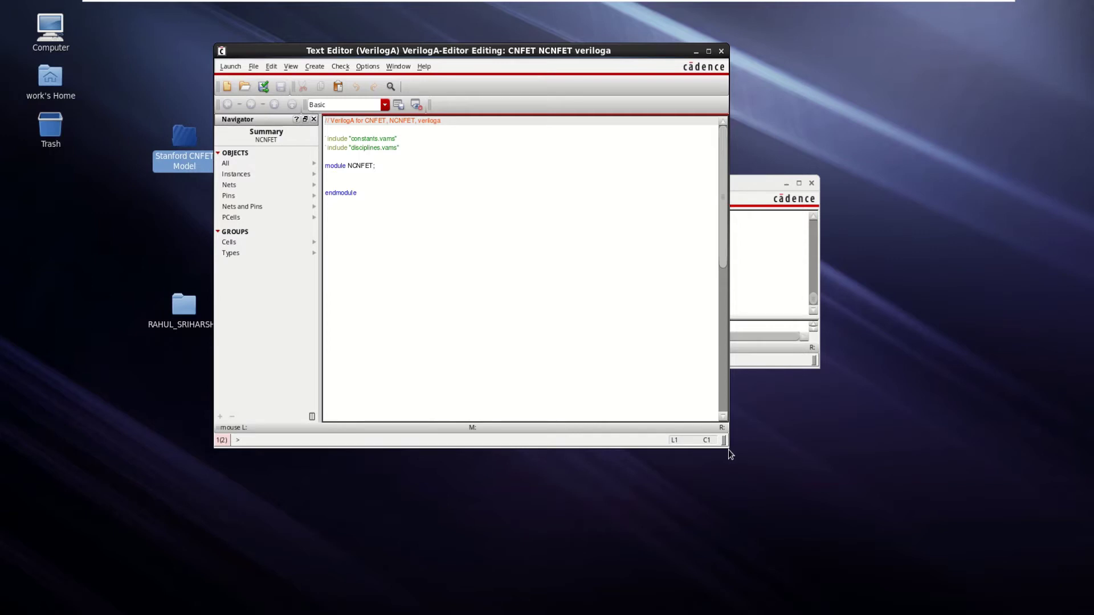
pyautogui.moveTo(723, 440); pyautogui.dragTo(808, 505)
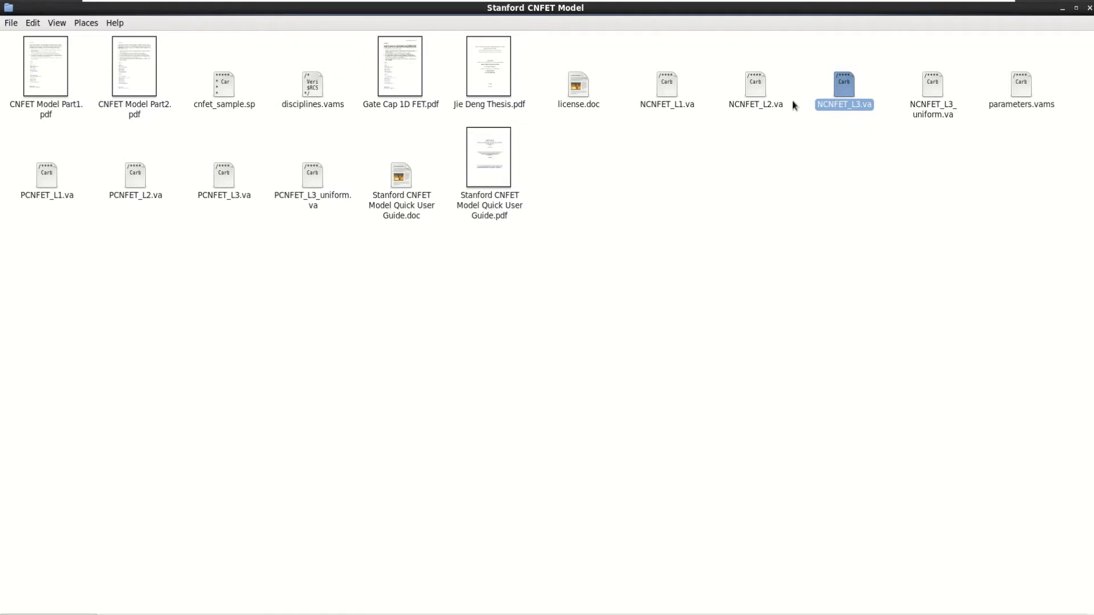
# - Copy the entire NCNFET_L3.va code in gedit, then close gedit
pyautogui.click(843, 131)
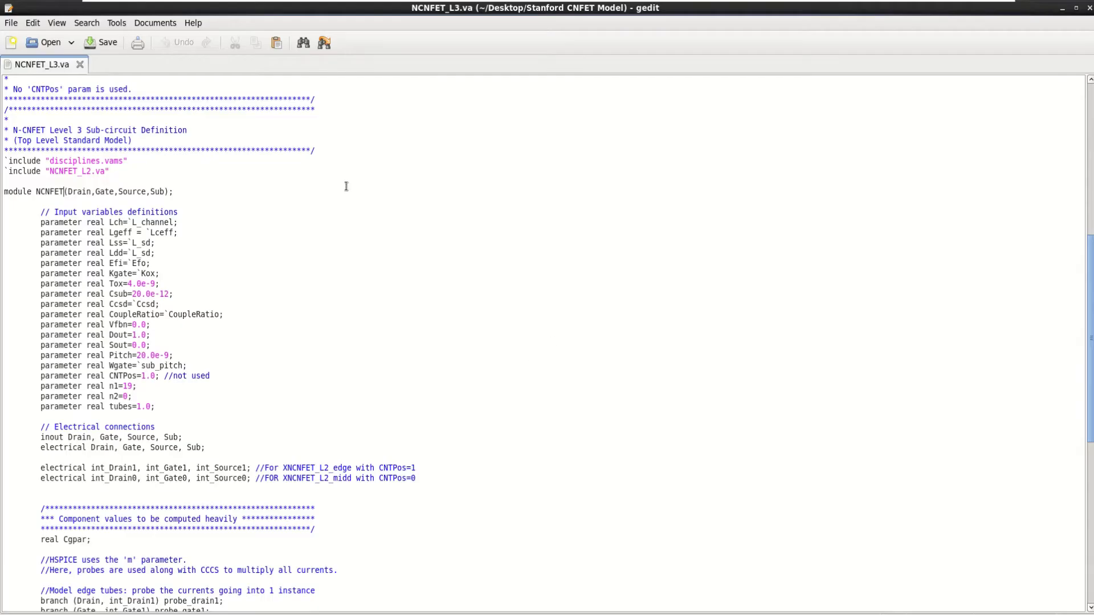
pyautogui.scroll(10, 345, 184)
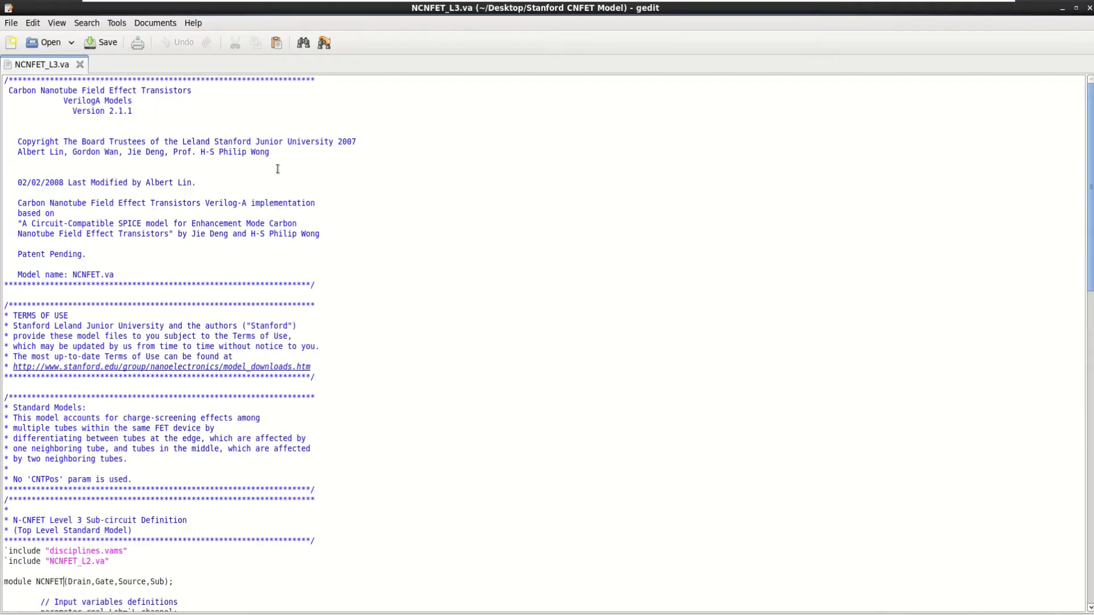
pyautogui.hotkey('ctrl', 'a')
pyautogui.rightClick(164, 145)
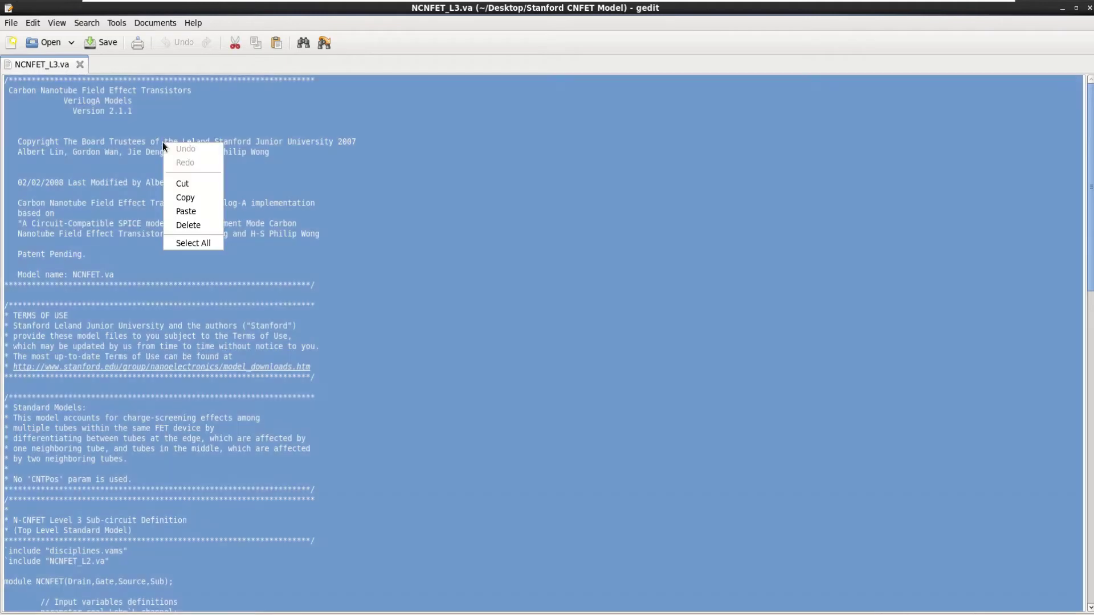
pyautogui.click(205, 197)
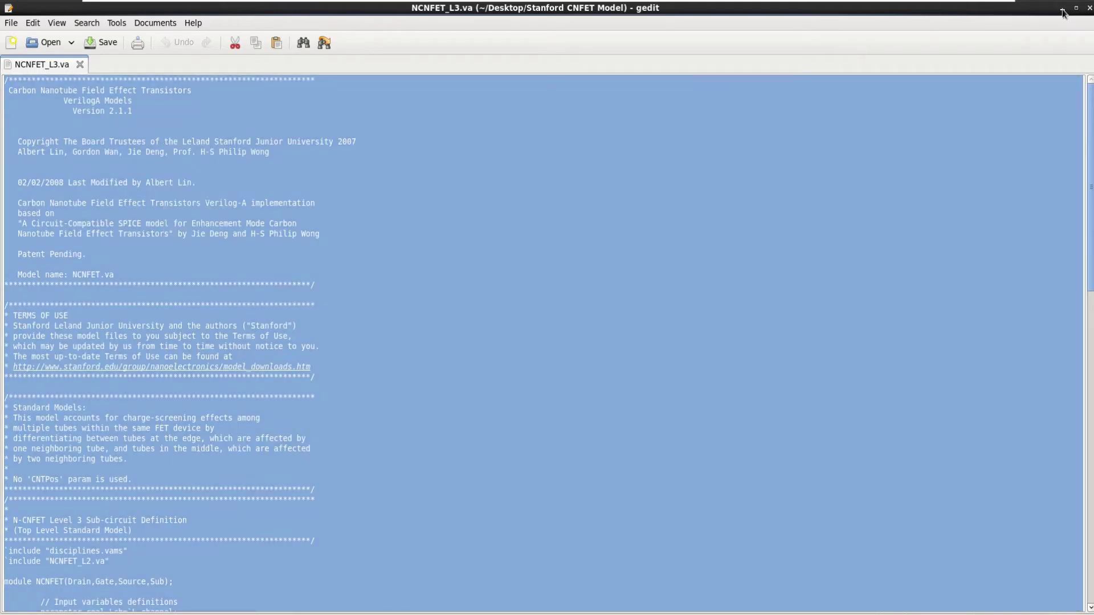
pyautogui.click(1088, 8)
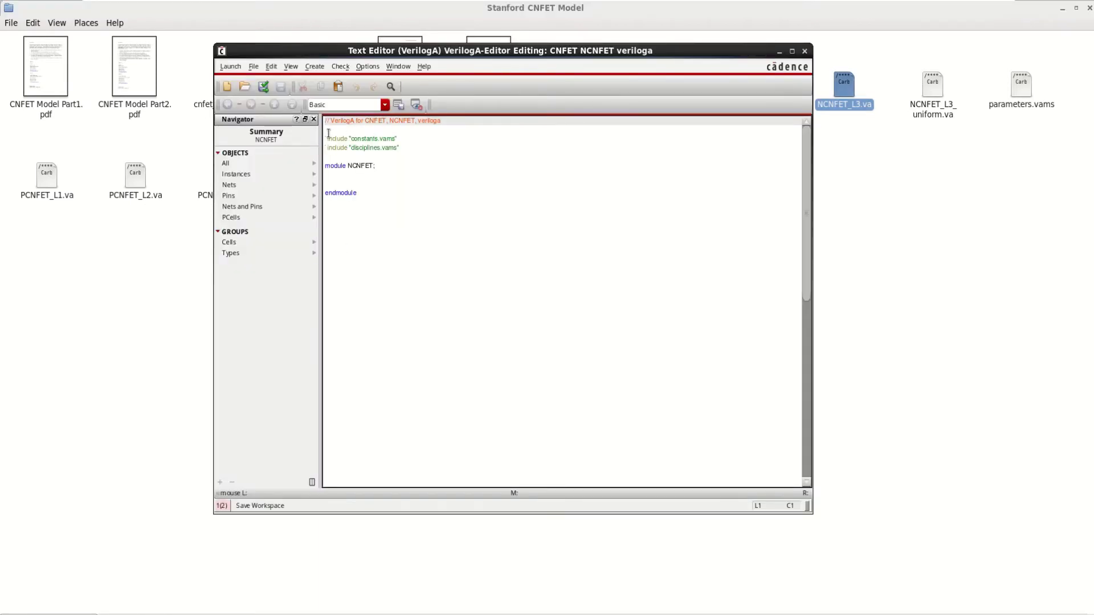
# - Replace the template's include and module lines with the pasted NCNFET_L3.va code and scroll through it
pyautogui.moveTo(325, 137); pyautogui.dragTo(385, 216)
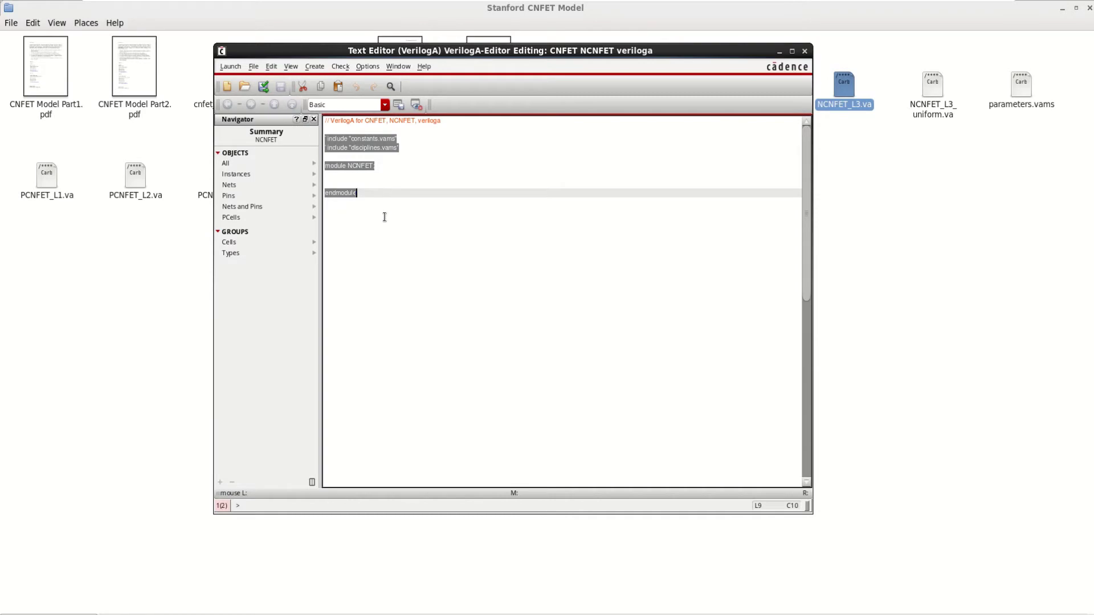
pyautogui.press('Delete')
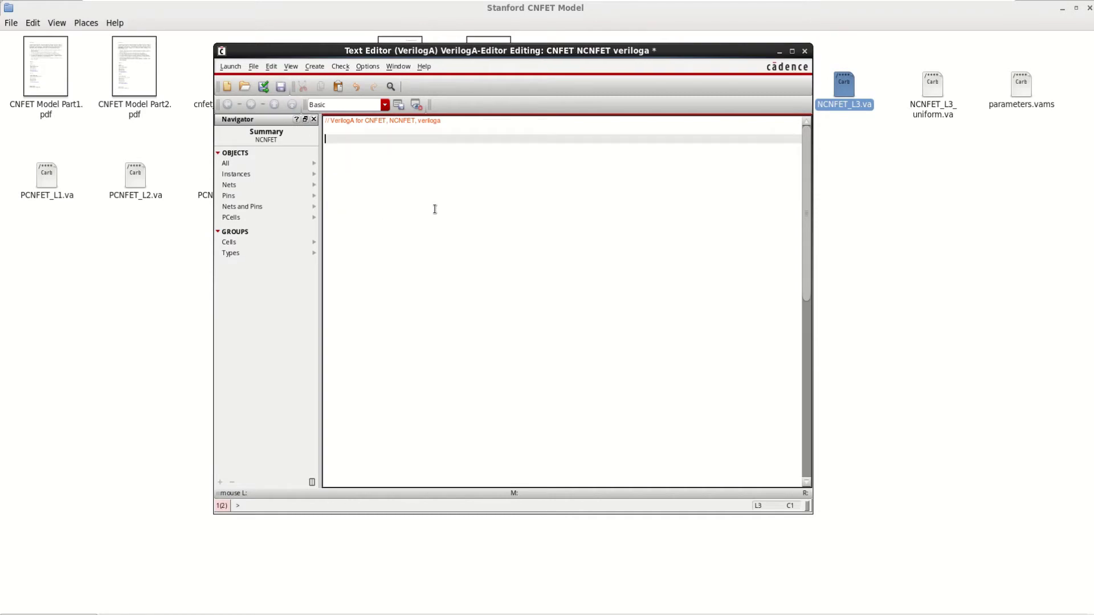
pyautogui.hotkey('ctrl', 'v')
pyautogui.scroll(-20, 467, 194)
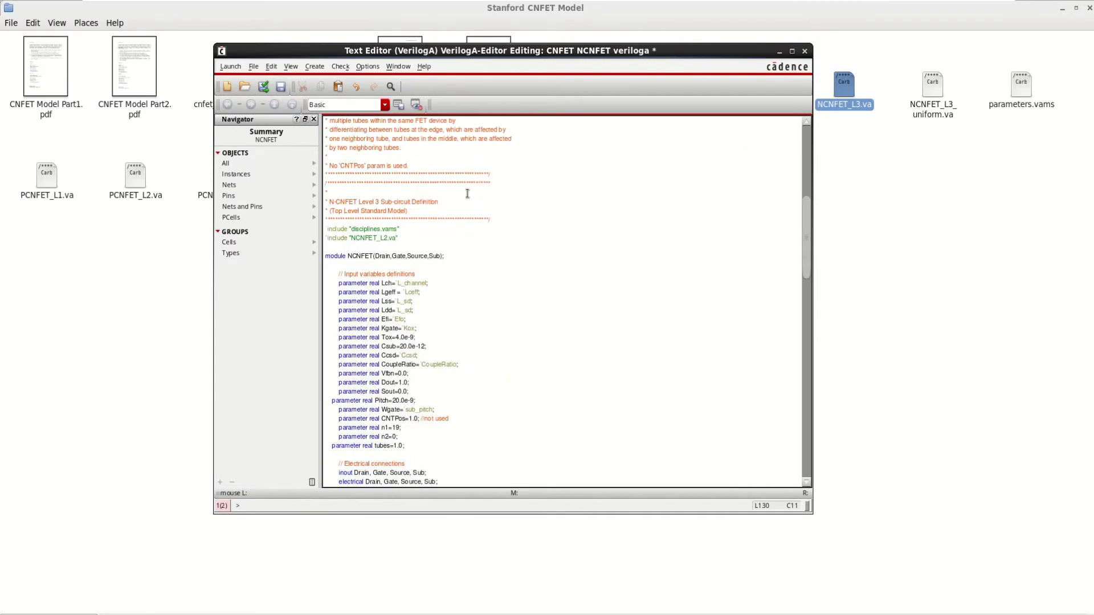
pyautogui.scroll(12, 504, 229)
pyautogui.scroll(8, 503, 229)
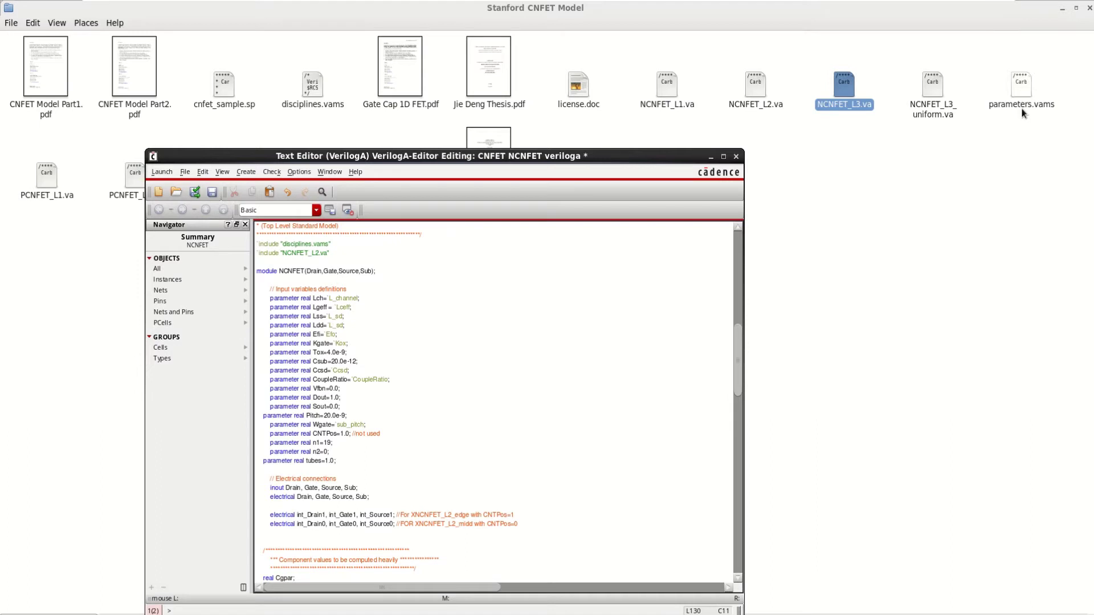
# - Copy NCNFET_L1.va, NCNFET_L2.va and parameters.vams from the Stanford CNFET Model folder
pyautogui.click(1015, 132)
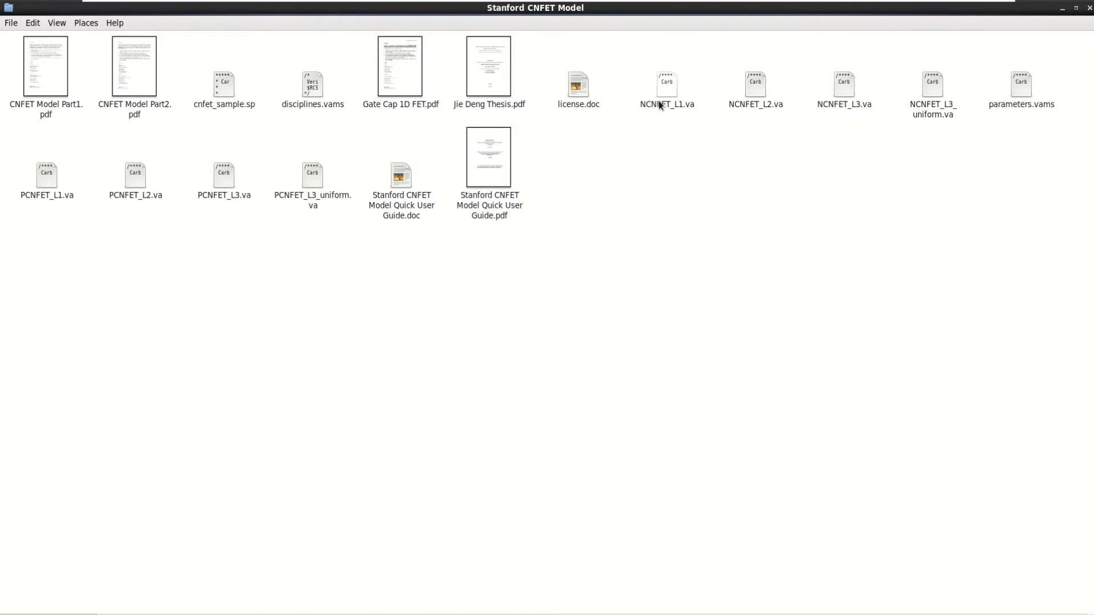
pyautogui.keyDown('ctrl'); pyautogui.click(755, 102); pyautogui.keyUp('ctrl')
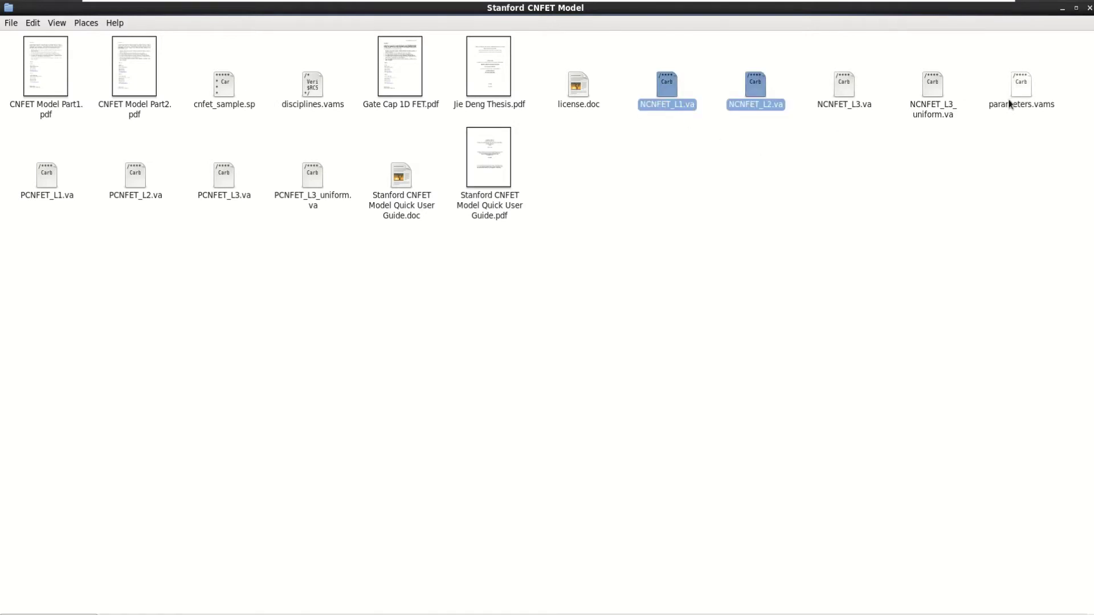
pyautogui.keyDown('ctrl'); pyautogui.click(1028, 102); pyautogui.keyUp('ctrl')
pyautogui.rightClick(1028, 100)
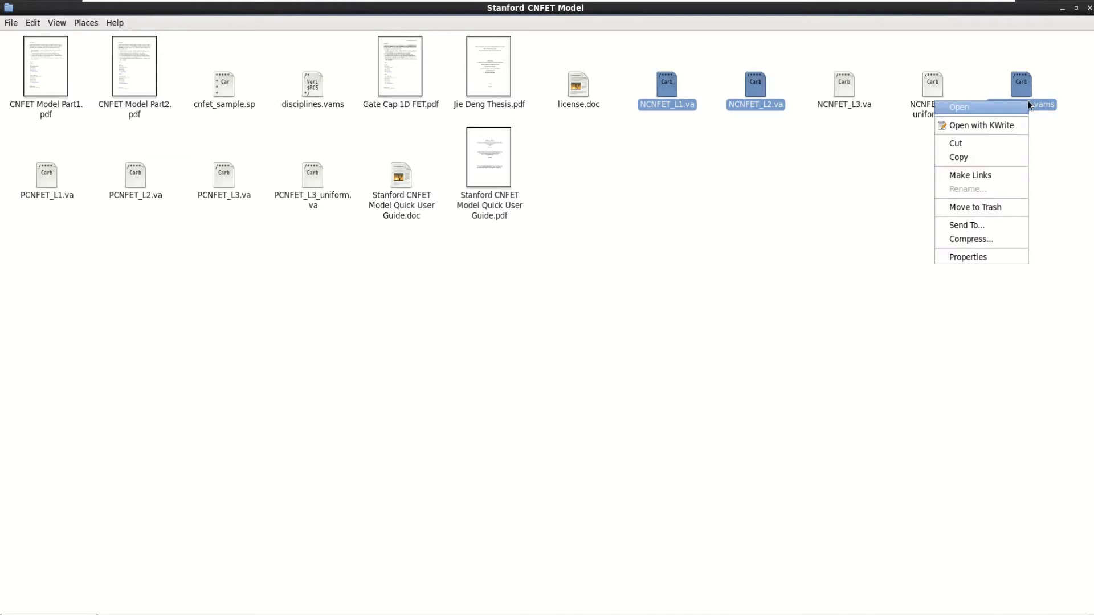
pyautogui.click(981, 157)
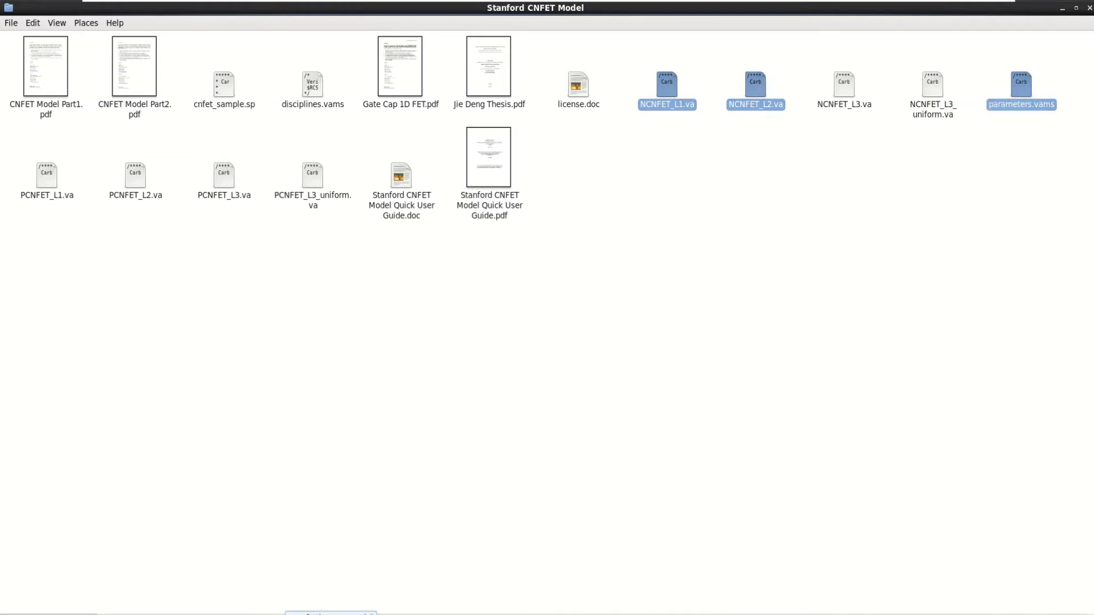
# - Paste the three model files into the CNFET/NCNFET/veriloga library folder
pyautogui.click(331, 613)
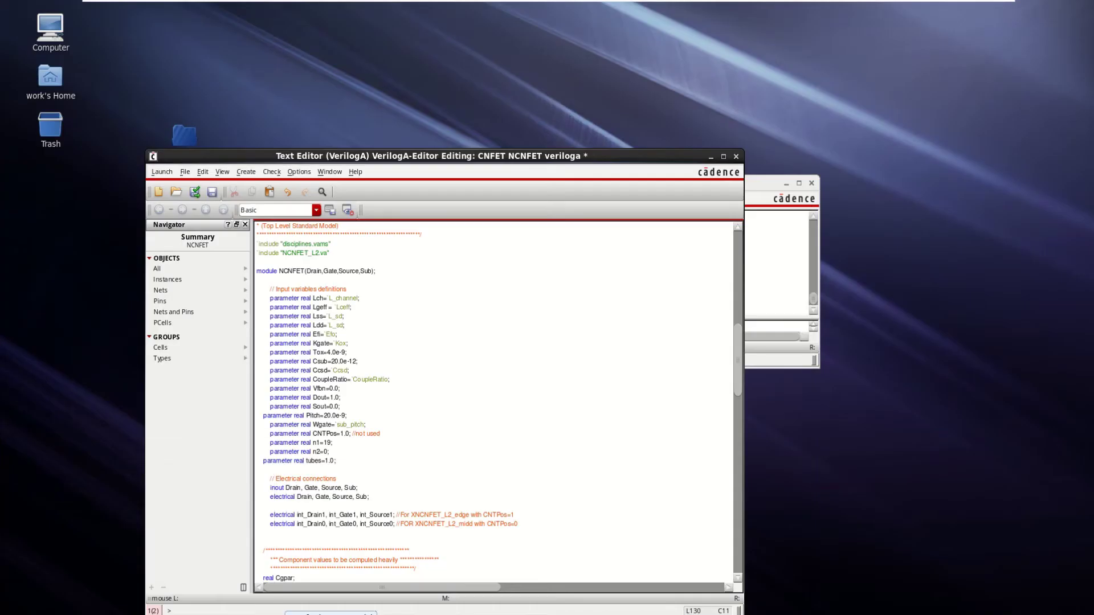
pyautogui.click(710, 159)
pyautogui.click(182, 318)
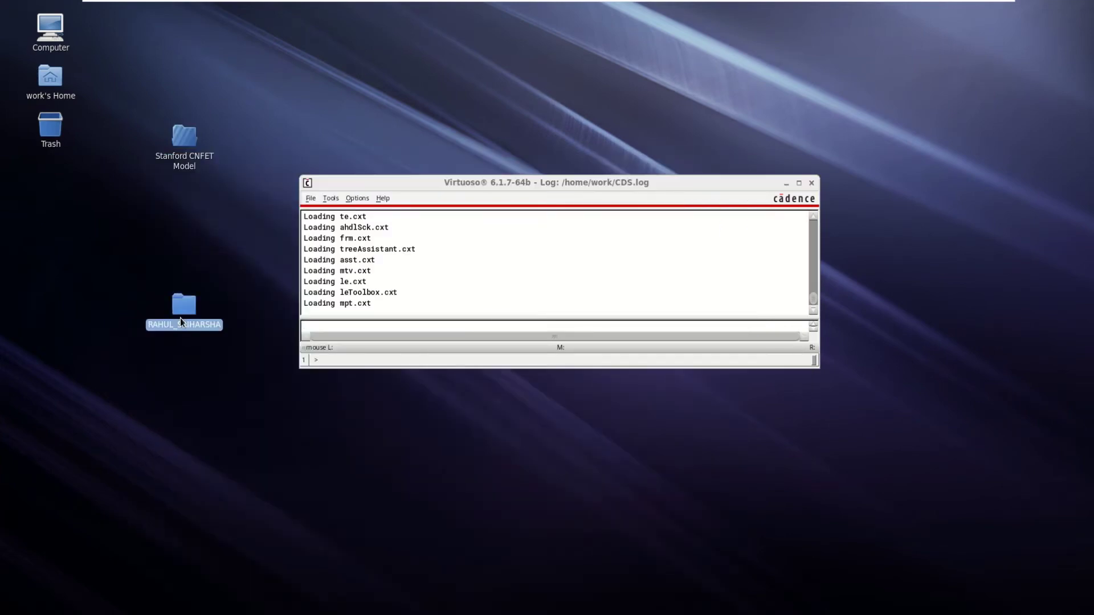
pyautogui.doubleClick(180, 318)
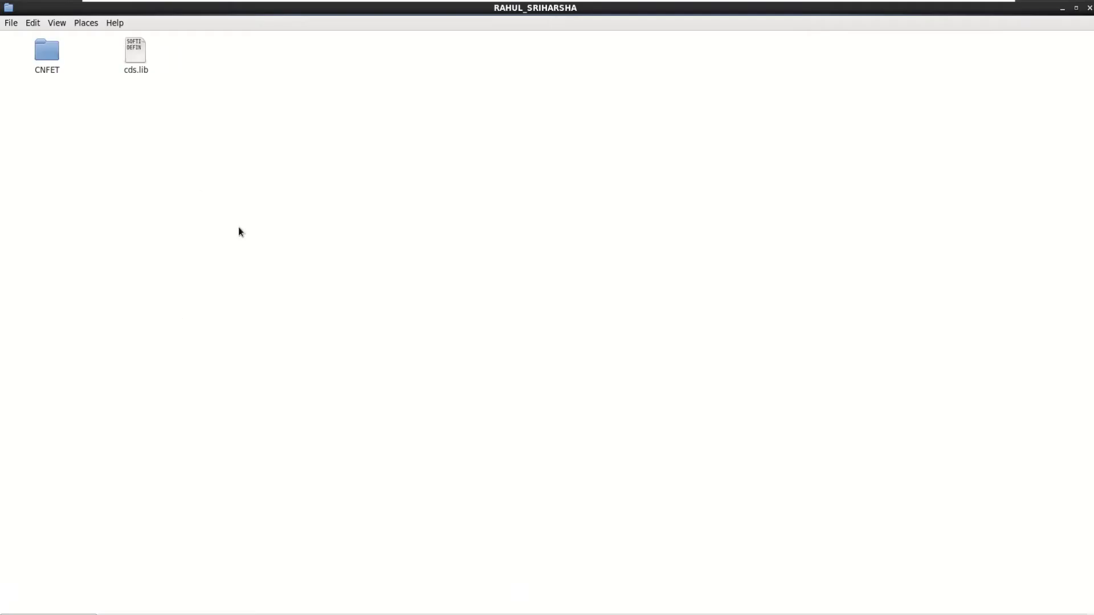
pyautogui.doubleClick(50, 58)
pyautogui.click(457, 274)
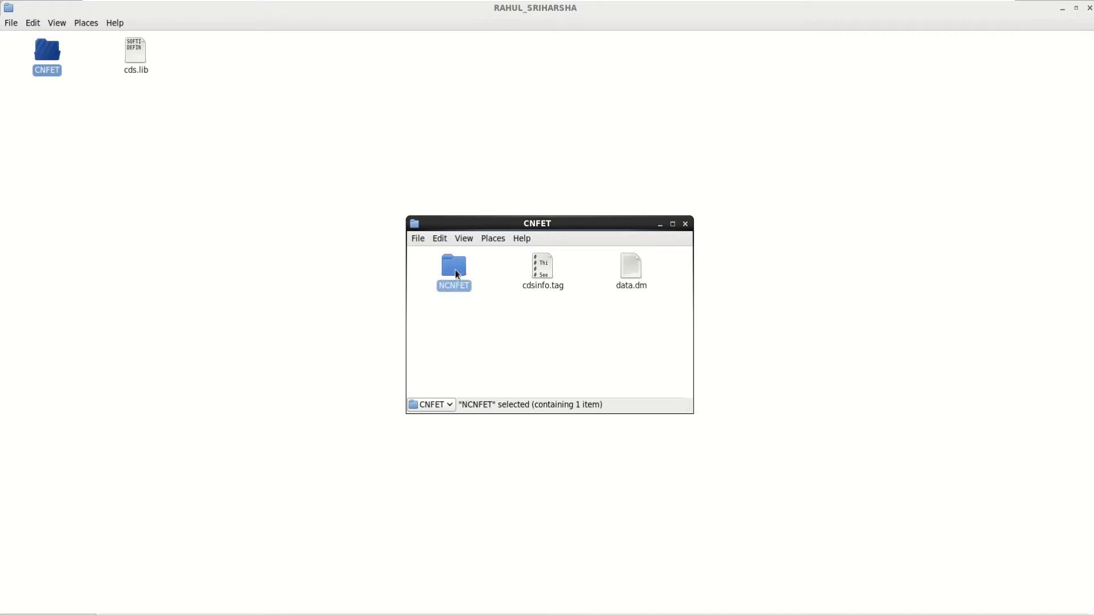
pyautogui.doubleClick(457, 275)
pyautogui.doubleClick(459, 273)
pyautogui.click(462, 280)
pyautogui.click(525, 333)
pyautogui.rightClick(527, 334)
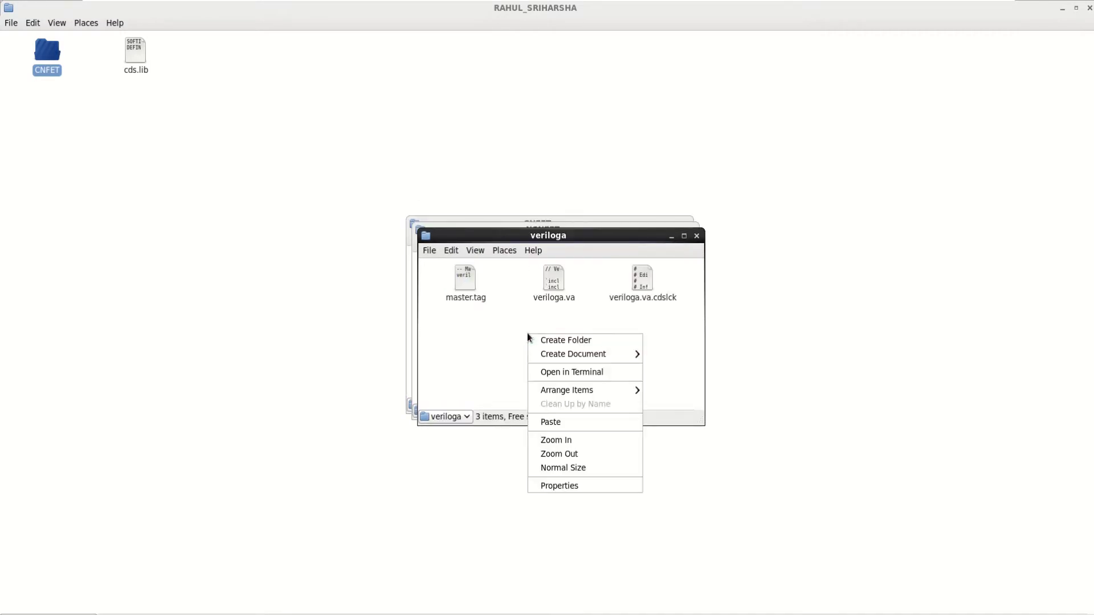
pyautogui.click(567, 422)
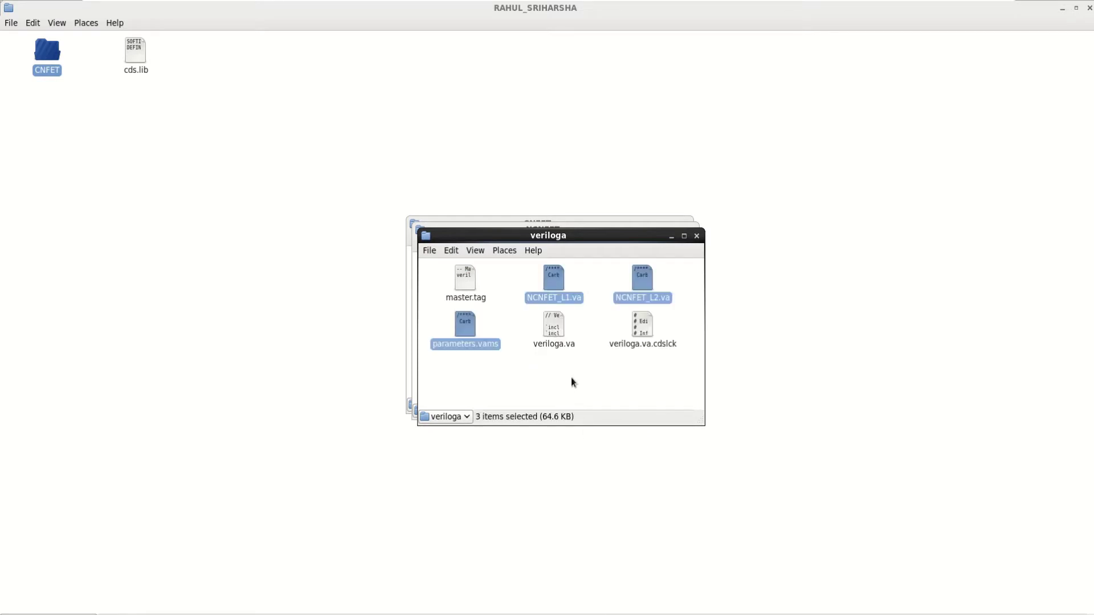
# - Deselect the pasted files and close the veriloga, NCNFET and CNFET folder windows
pyautogui.click(511, 346)
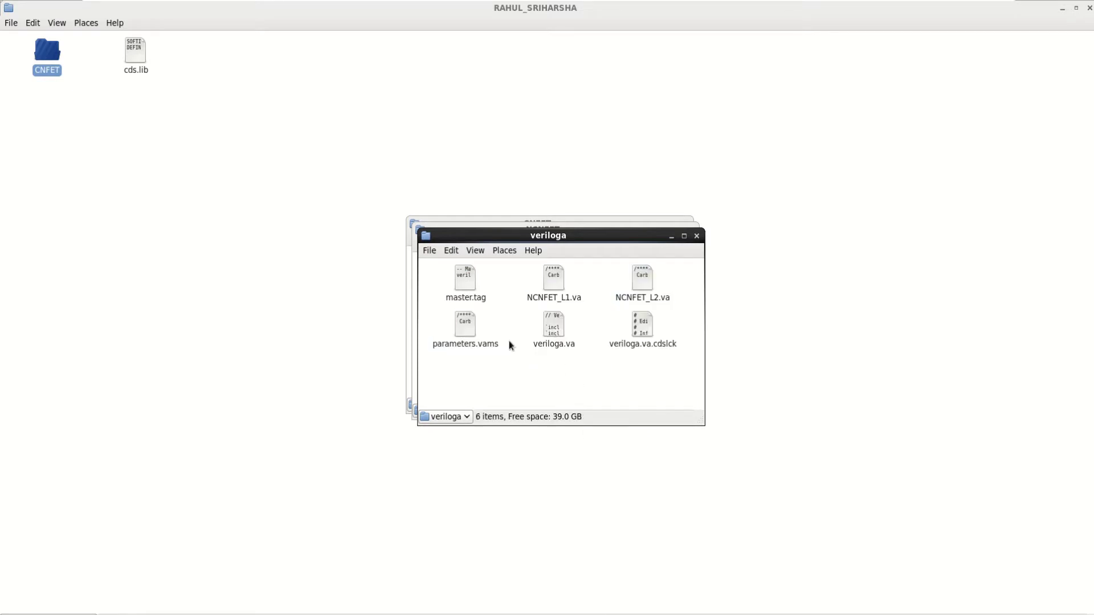
pyautogui.click(697, 236)
pyautogui.click(691, 231)
pyautogui.click(686, 223)
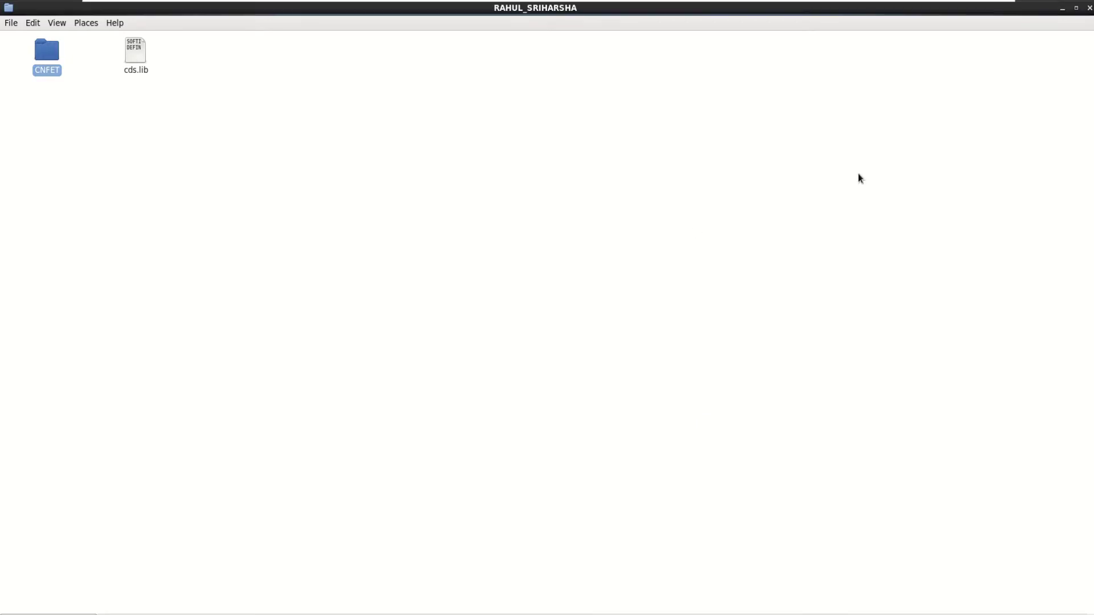
# - Close the file manager, reposition the editor, and build the NCNFET VerilogA database
pyautogui.click(1090, 7)
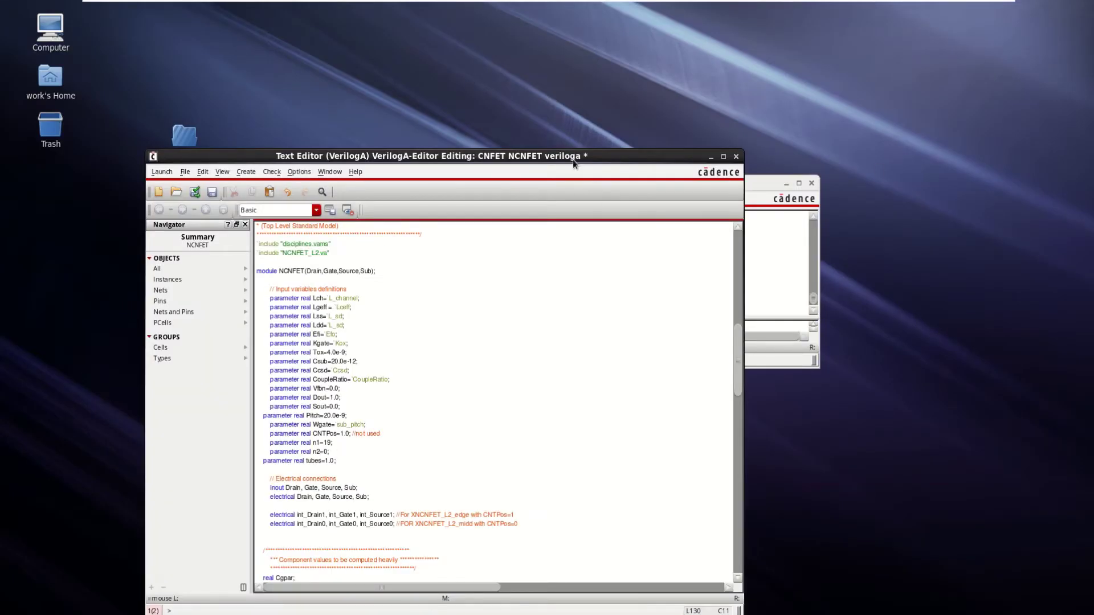
pyautogui.moveTo(571, 155); pyautogui.dragTo(673, 71)
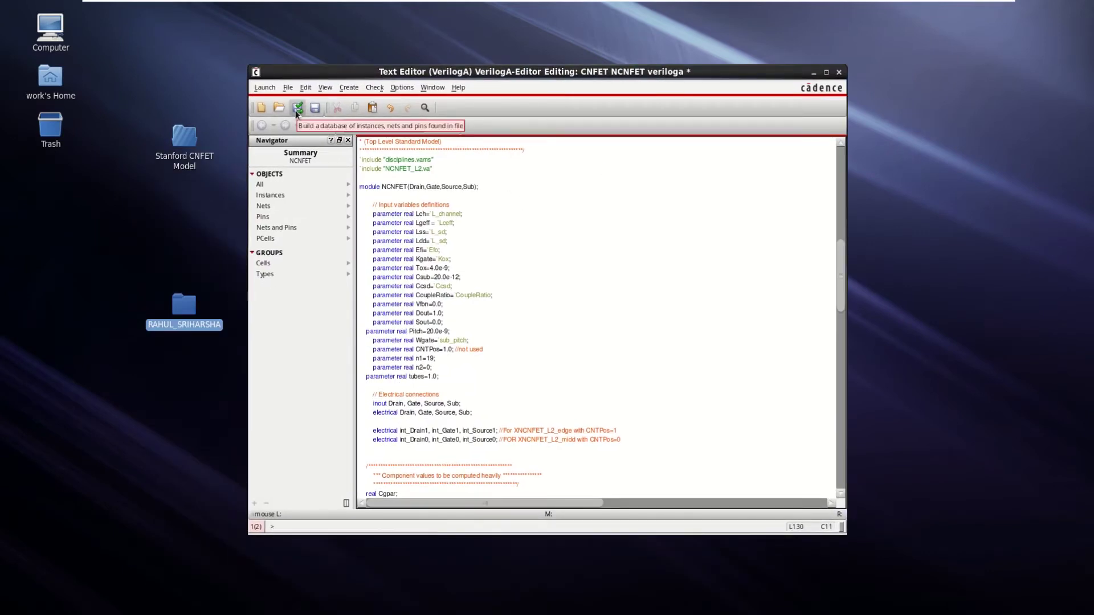
pyautogui.click(296, 110)
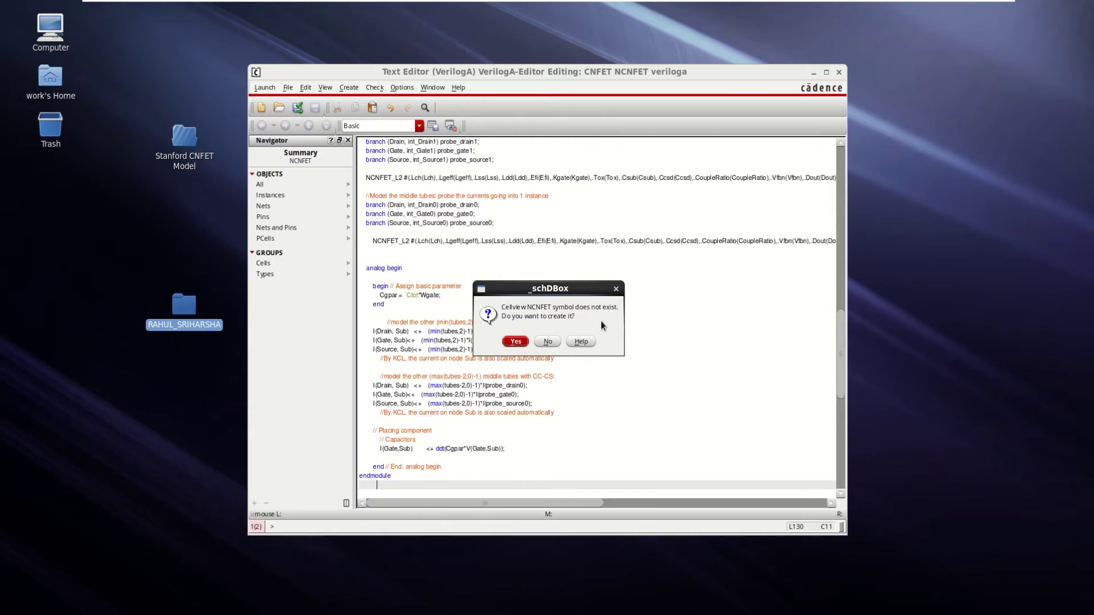
# - Accept creating the NCNFET symbol and move Gate from the top pins to the left pins
pyautogui.click(515, 342)
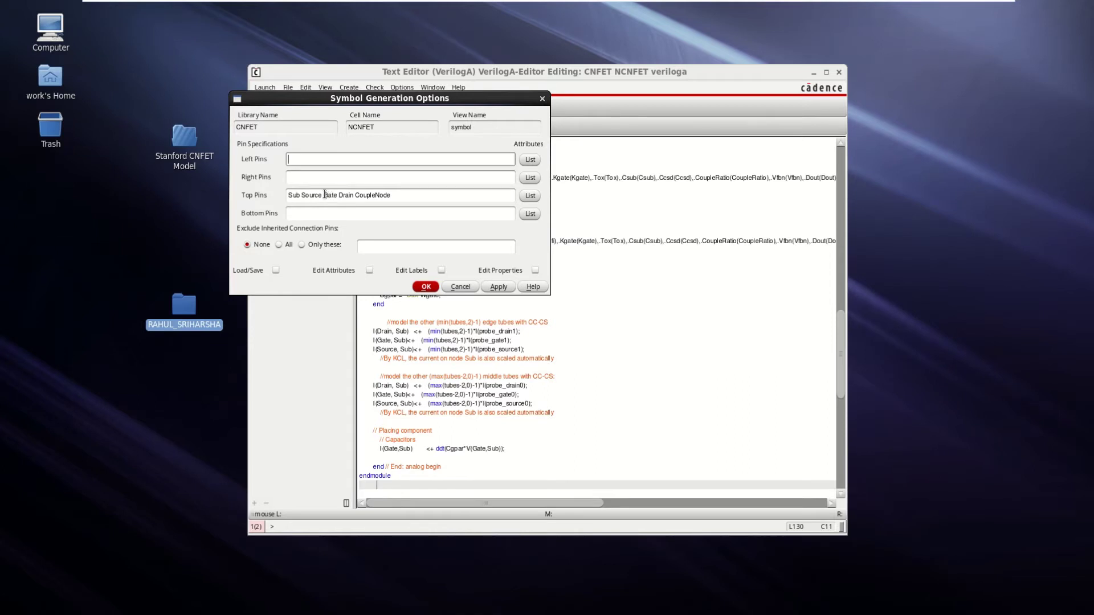
pyautogui.moveTo(324, 195); pyautogui.dragTo(337, 195)
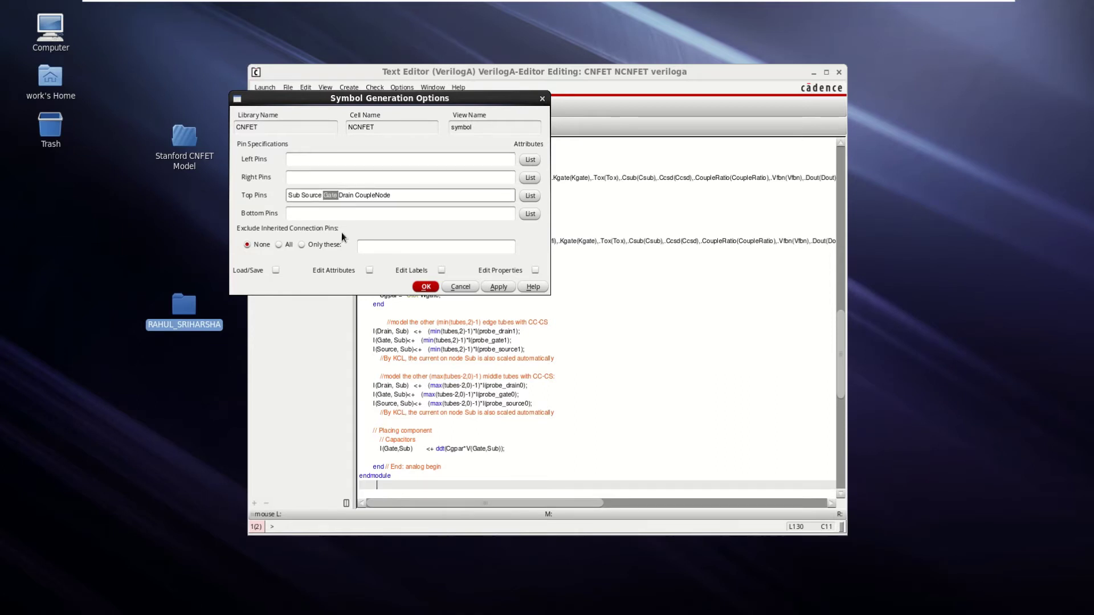
pyautogui.press('BackSpace')
pyautogui.click(298, 159)
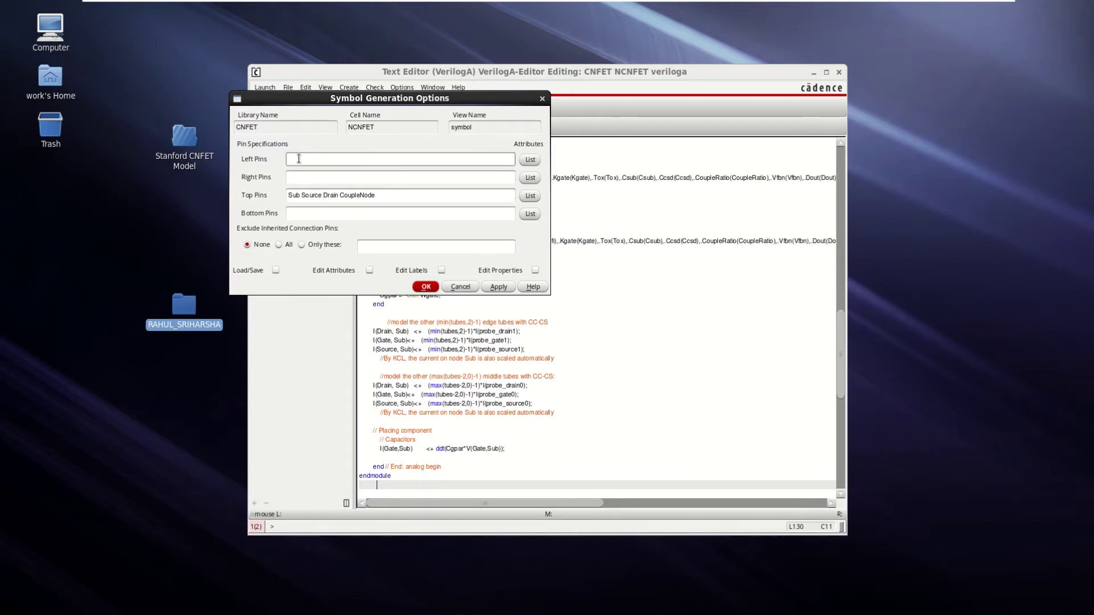
pyautogui.write('Gate')
# - Move Sub to the right pins and Source to the bottom pins
pyautogui.moveTo(301, 196); pyautogui.dragTo(288, 196)
pyautogui.press('BackSpace')
pyautogui.click(303, 179)
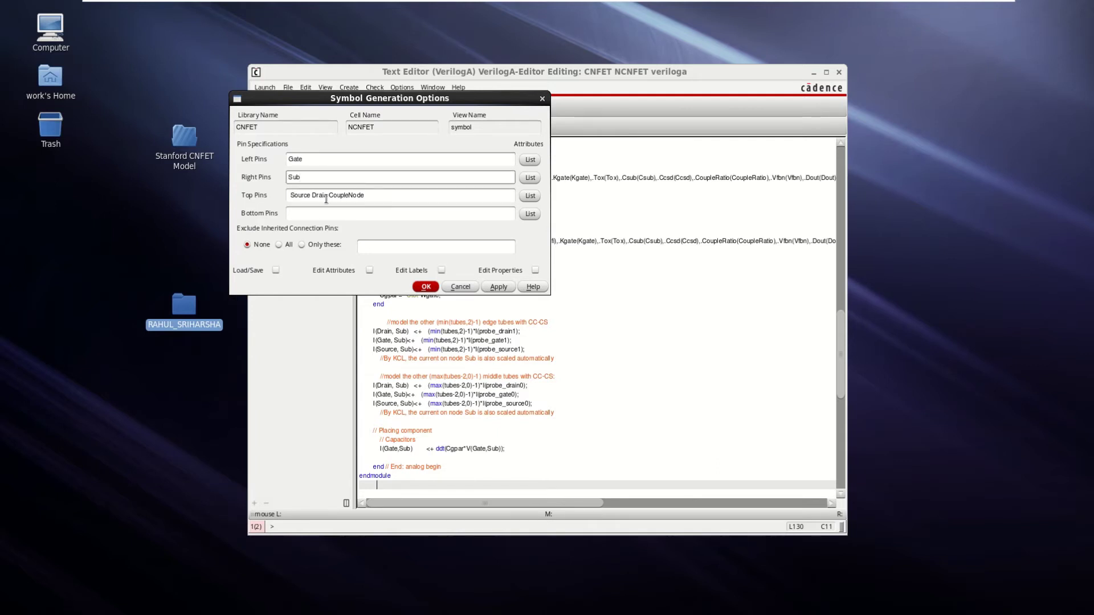
pyautogui.moveTo(308, 197); pyautogui.dragTo(274, 195)
pyautogui.hotkey('ctrl', 'c')
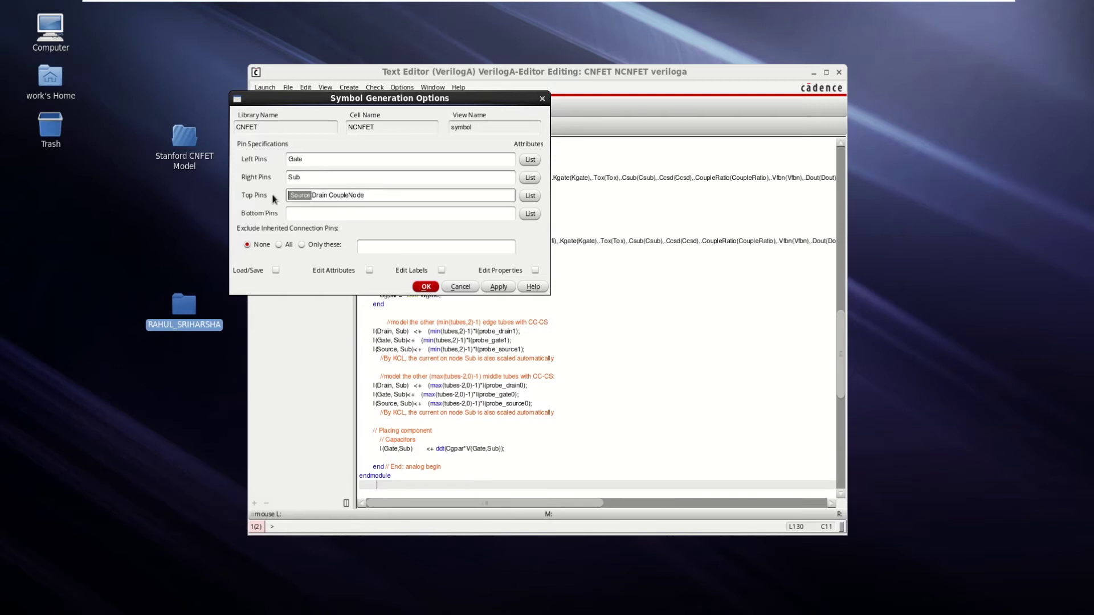
pyautogui.press('BackSpace')
pyautogui.click(309, 212)
pyautogui.hotkey('ctrl', 'v')
# - Add CoupleNode after Sub on the right, leaving Drain on top, and generate the symbol
pyautogui.moveTo(308, 197); pyautogui.dragTo(351, 196)
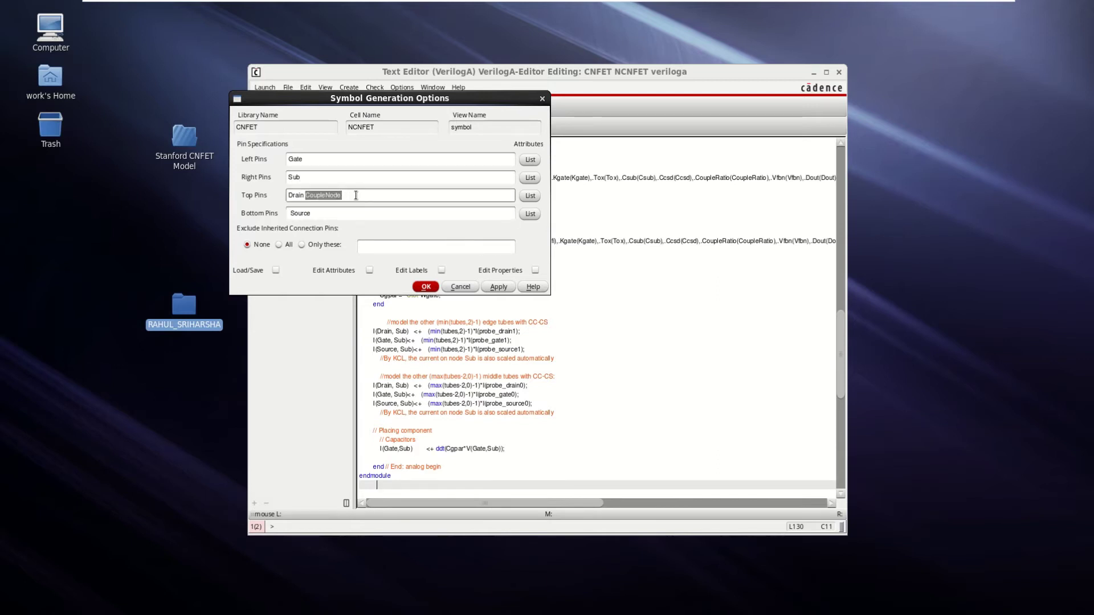
pyautogui.hotkey('ctrl', 'x')
pyautogui.click(334, 179)
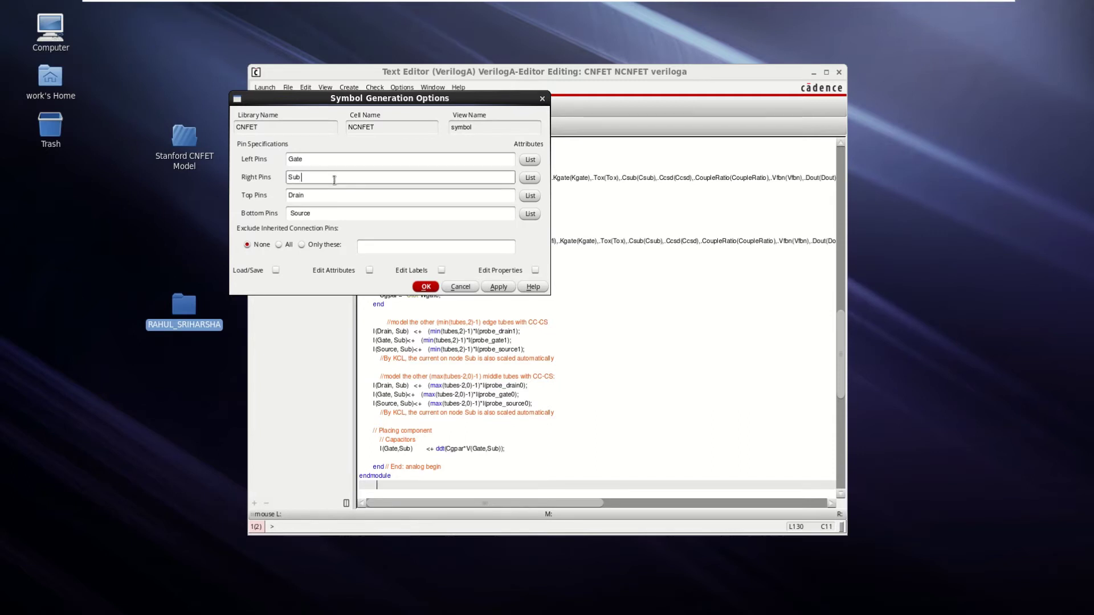
pyautogui.hotkey('ctrl', 'v')
pyautogui.click(291, 159)
pyautogui.click(425, 287)
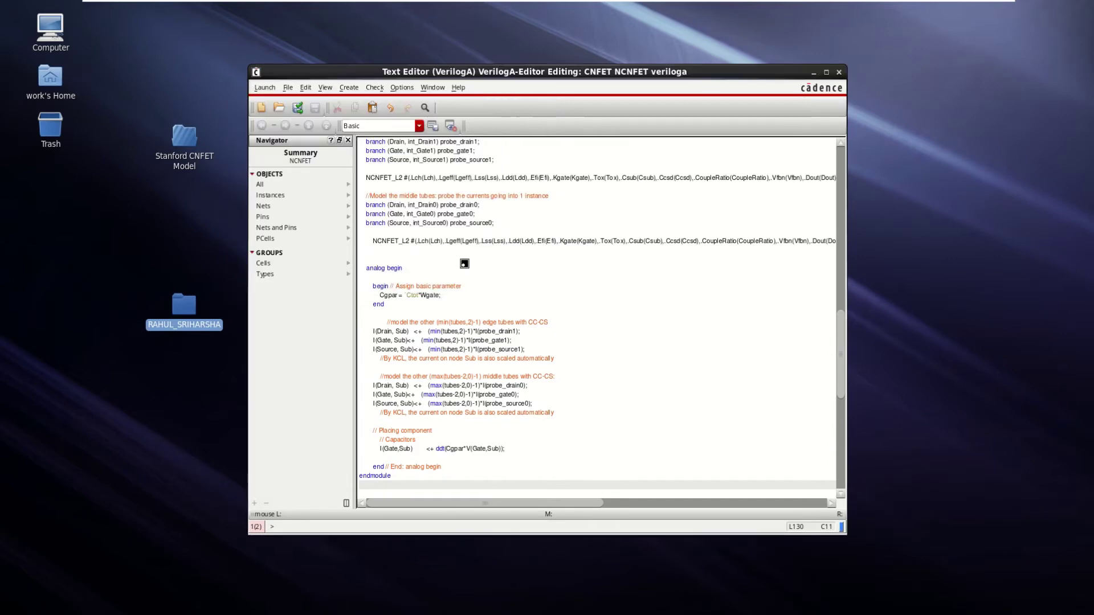
# - Close the VerilogA editor, maximize the NCNFET Symbol Editor, and fit the symbol in view
pyautogui.click(839, 72)
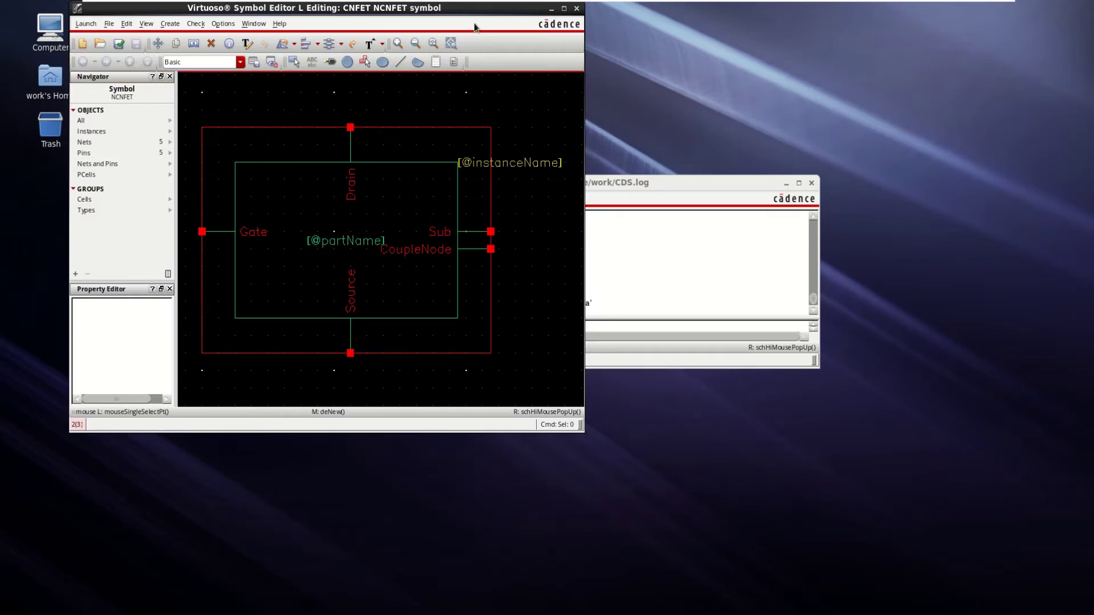
pyautogui.moveTo(469, 13); pyautogui.dragTo(619, 66)
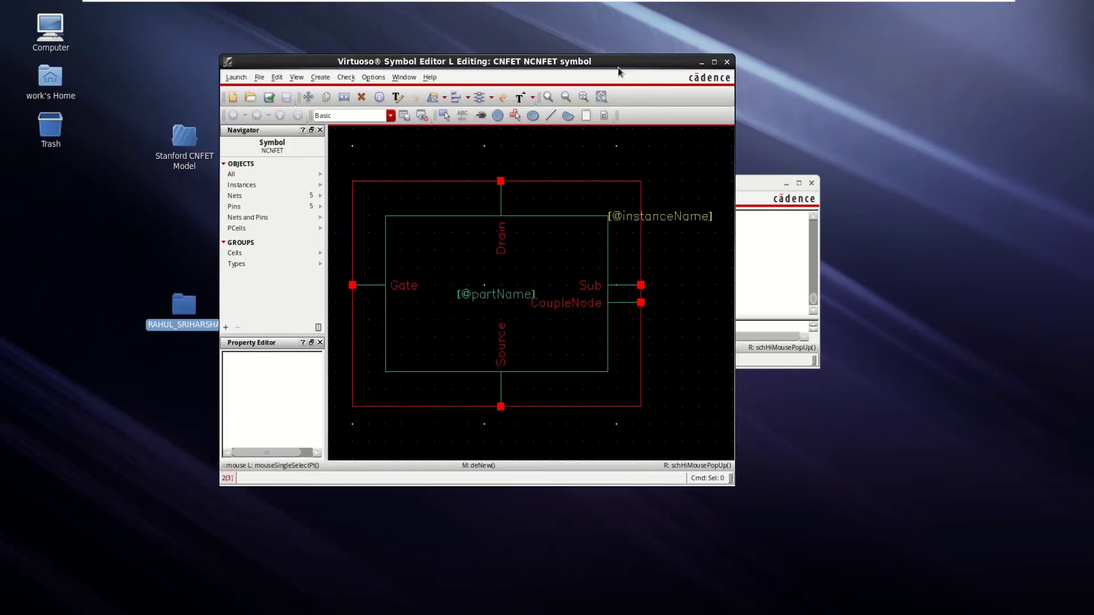
pyautogui.click(713, 65)
pyautogui.press('f')
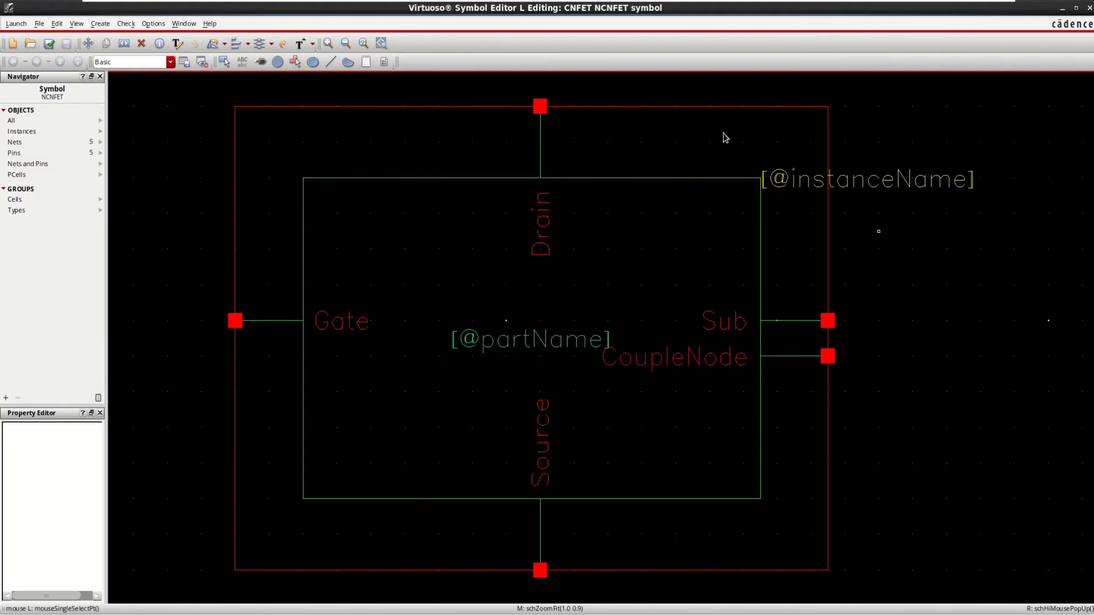
pyautogui.click(695, 108)
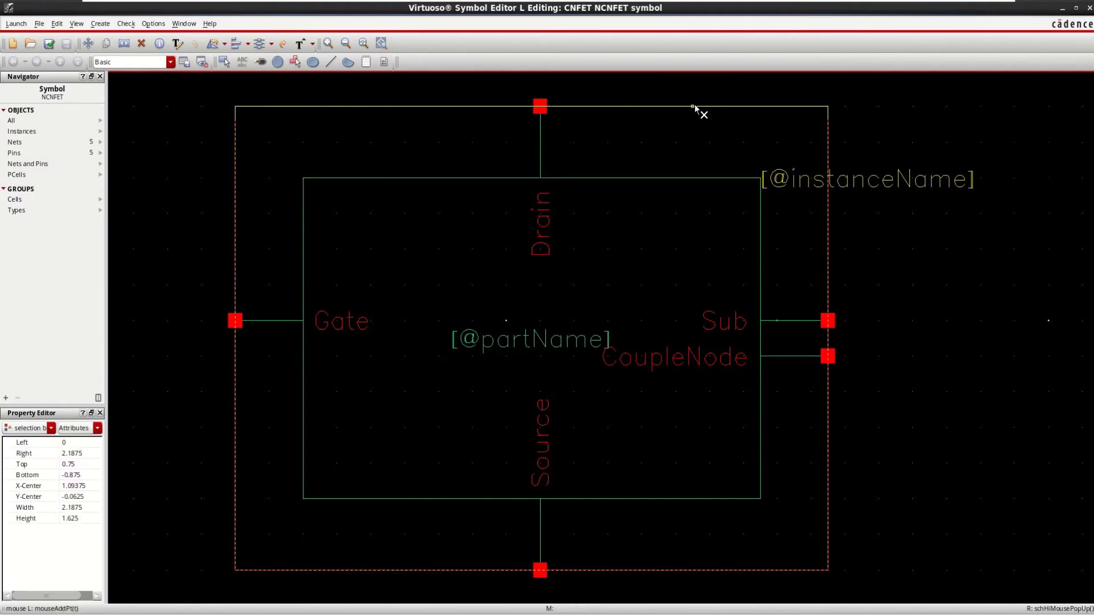
pyautogui.press('Delete')
pyautogui.click(647, 170)
pyautogui.click(546, 340)
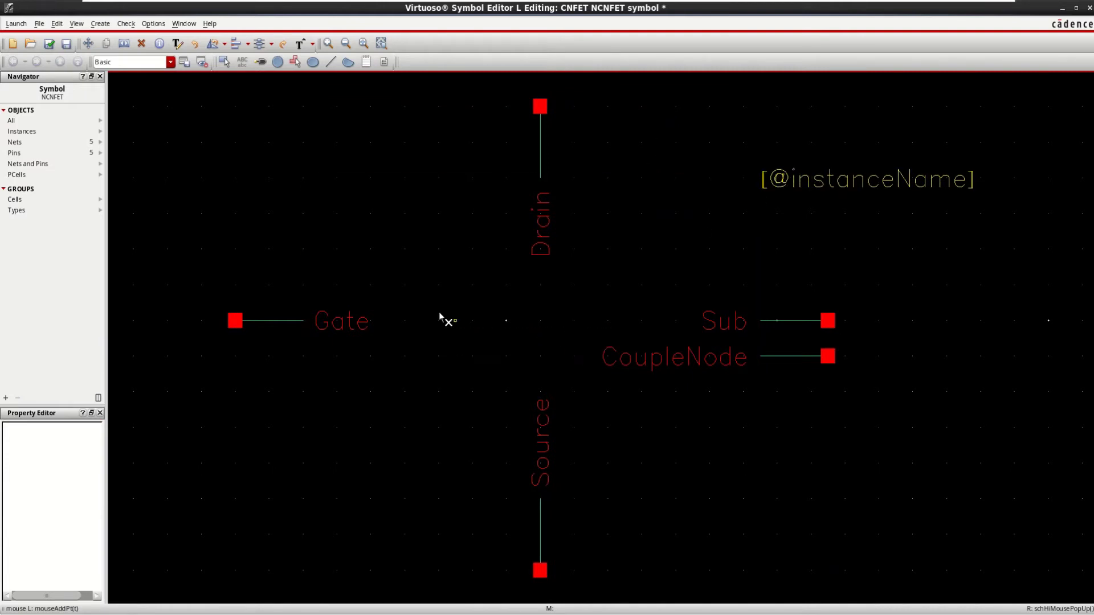
# - Move the Gate label above its pin and set the Drain and Source labels horizontal beside their pins
pyautogui.click(339, 322)
pyautogui.moveTo(340, 323); pyautogui.dragTo(273, 295)
pyautogui.click(273, 295)
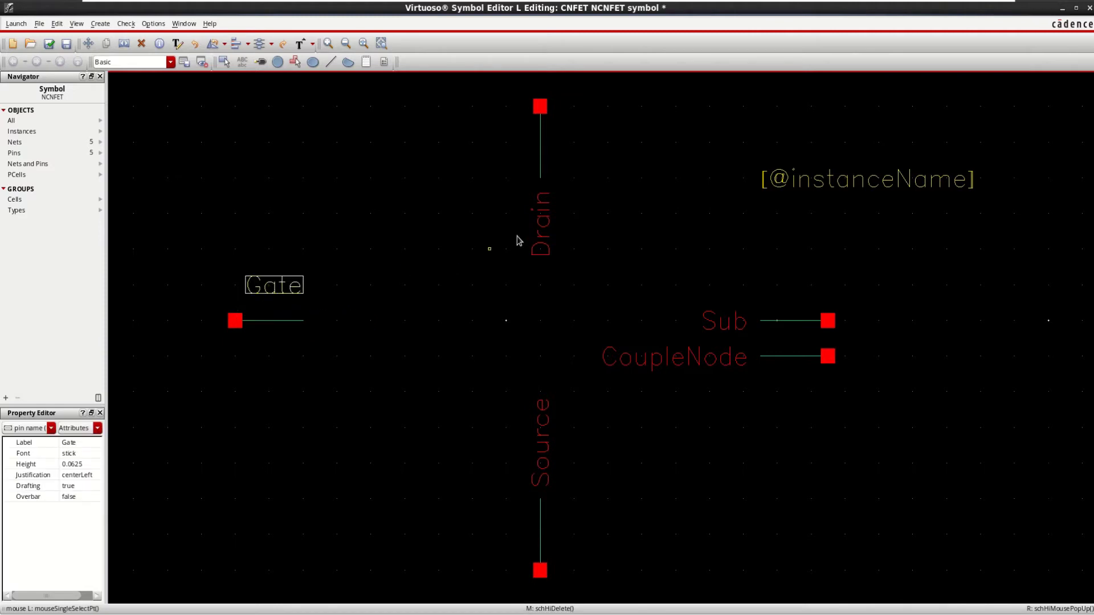
pyautogui.click(541, 235)
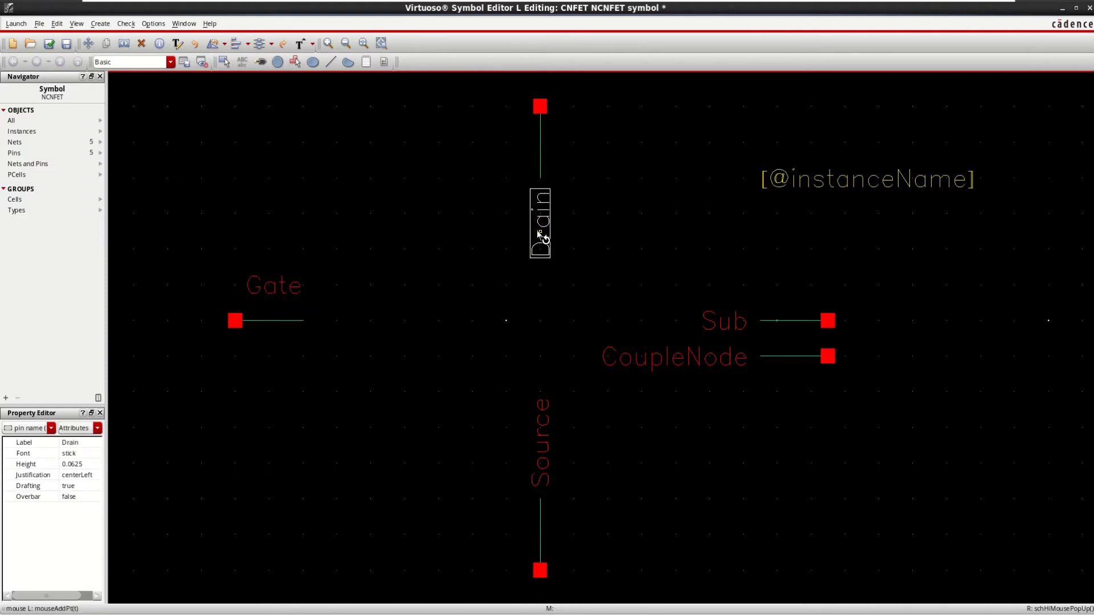
pyautogui.moveTo(534, 235); pyautogui.dragTo(609, 146)
pyautogui.click(608, 147)
pyautogui.click(543, 444)
pyautogui.moveTo(543, 445); pyautogui.dragTo(589, 540)
pyautogui.click(644, 427)
# - Rotate and move the CoupleNode label down, and rotate the lower-right pin line
pyautogui.click(624, 361)
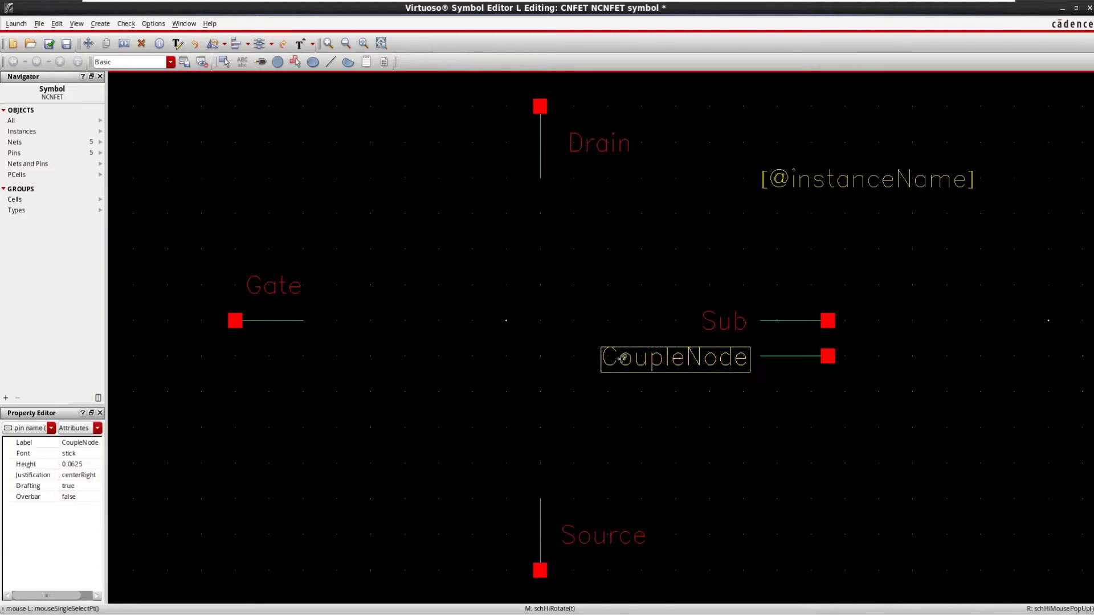
pyautogui.middleClick(629, 362)
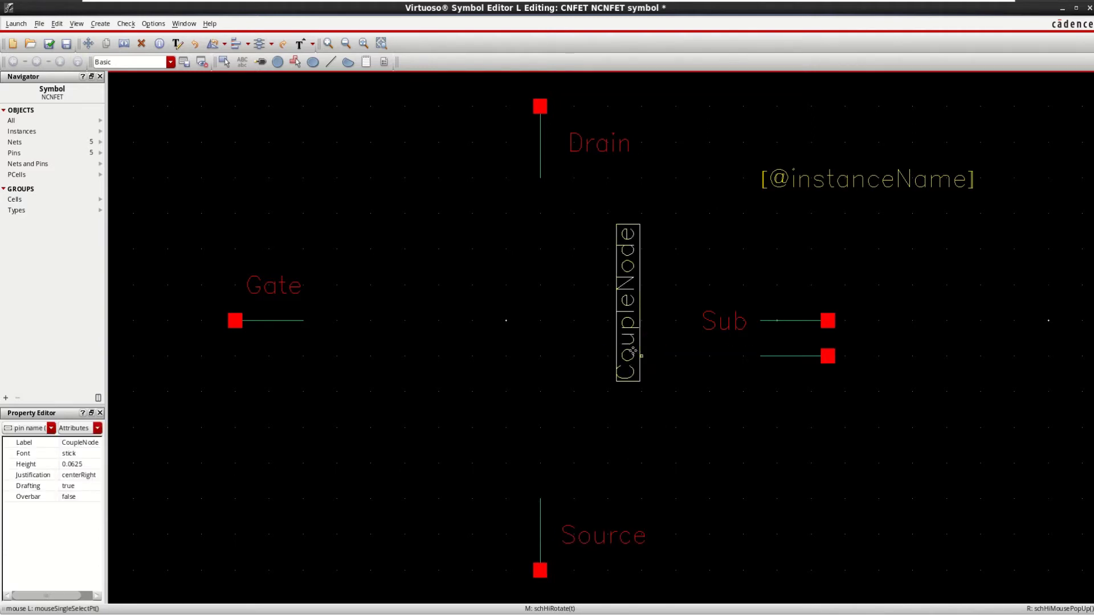
pyautogui.middleClick(626, 350)
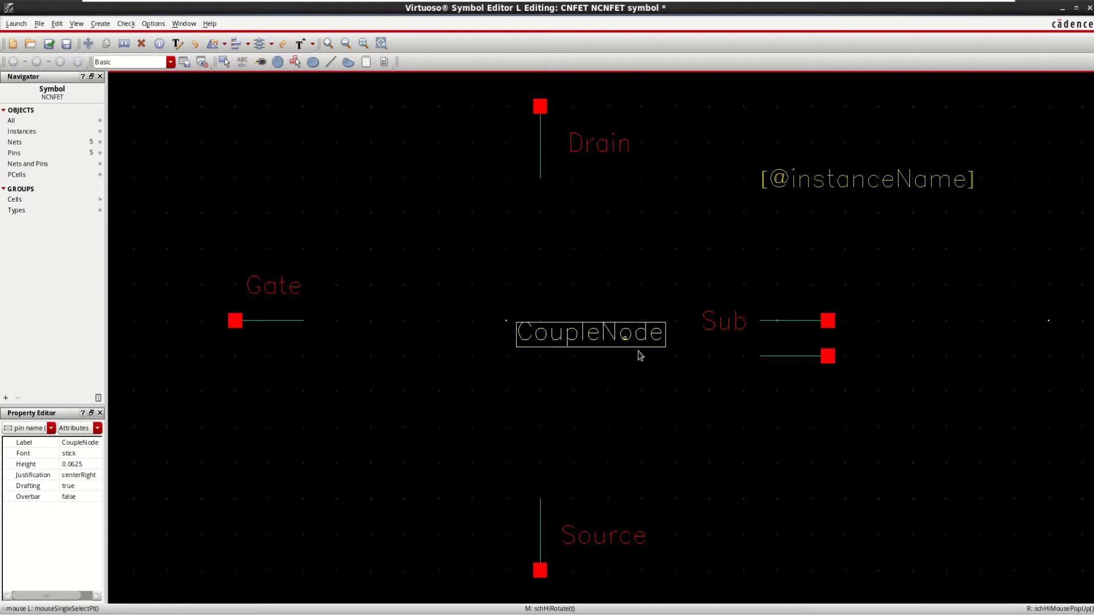
pyautogui.moveTo(622, 338); pyautogui.dragTo(639, 445)
pyautogui.moveTo(752, 345); pyautogui.dragTo(897, 379)
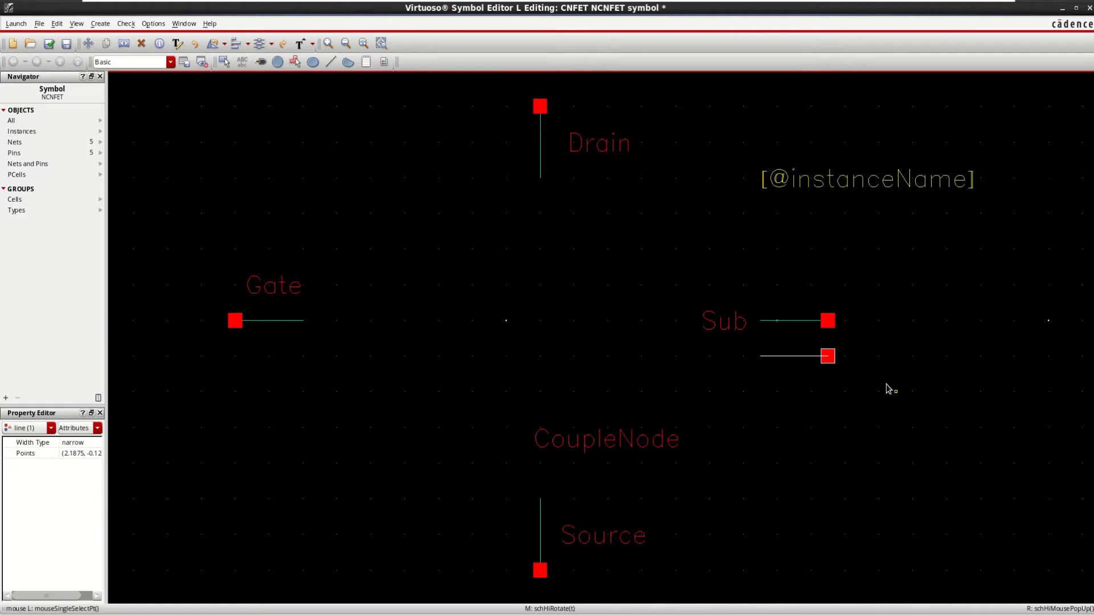
pyautogui.middleClick(825, 359)
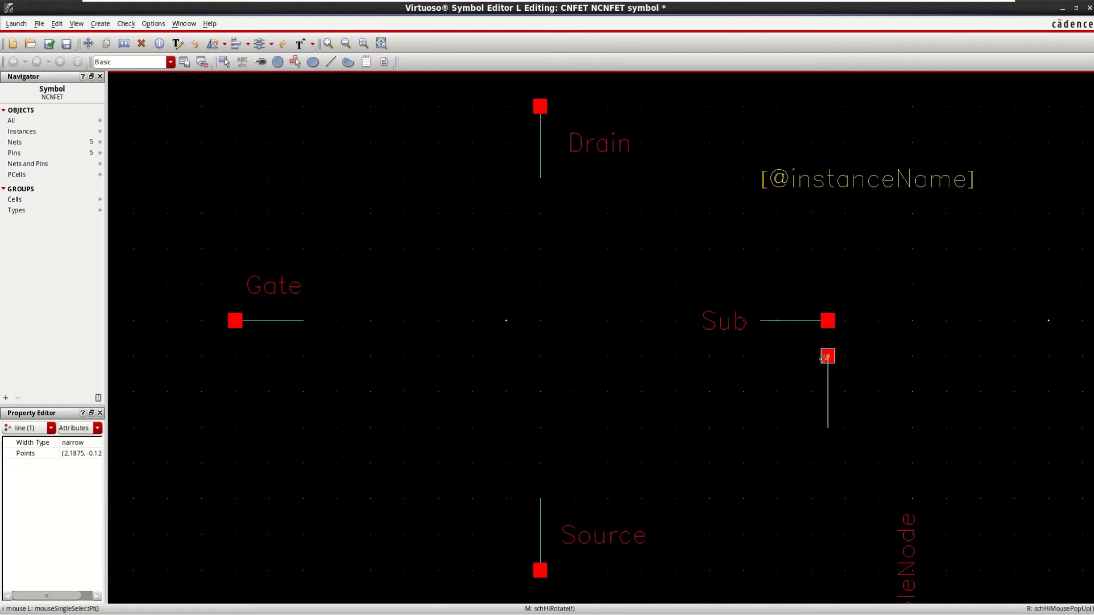
pyautogui.middleClick(825, 358)
pyautogui.middleClick(826, 358)
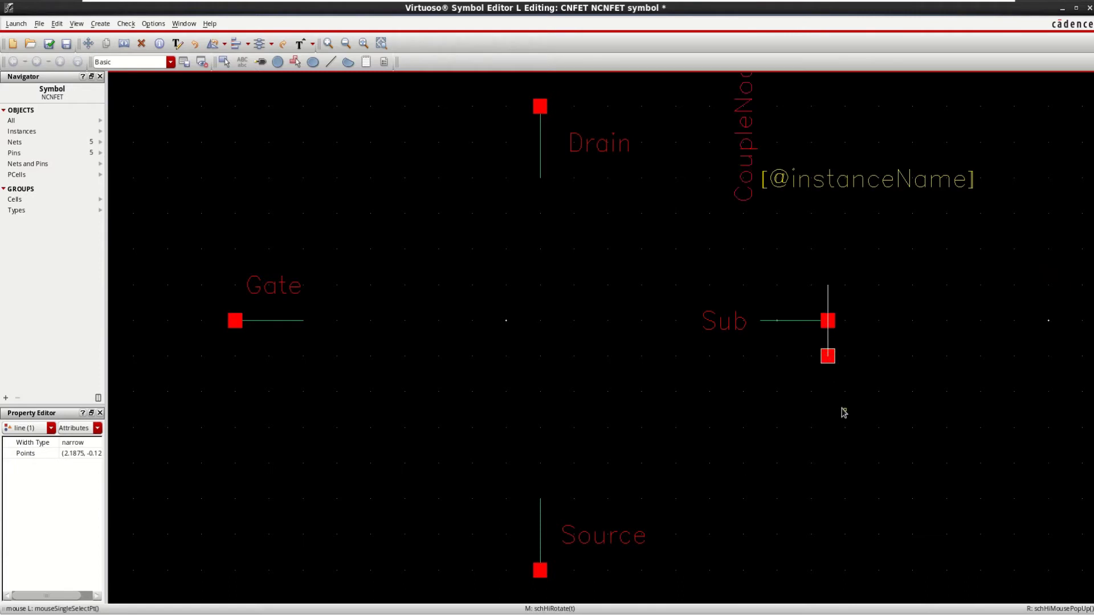
pyautogui.click(838, 362)
# - Shift the Sub pin and its label further left toward the centre
pyautogui.moveTo(794, 249); pyautogui.dragTo(879, 409)
pyautogui.click(848, 372)
pyautogui.moveTo(677, 301); pyautogui.dragTo(692, 323)
pyautogui.click(764, 302)
# - Move the CoupleNode pin down near Source with its label rotated horizontal beside it
pyautogui.moveTo(781, 252); pyautogui.dragTo(876, 417)
pyautogui.moveTo(825, 326); pyautogui.dragTo(393, 527)
pyautogui.moveTo(306, 342); pyautogui.dragTo(356, 501)
pyautogui.click(455, 458)
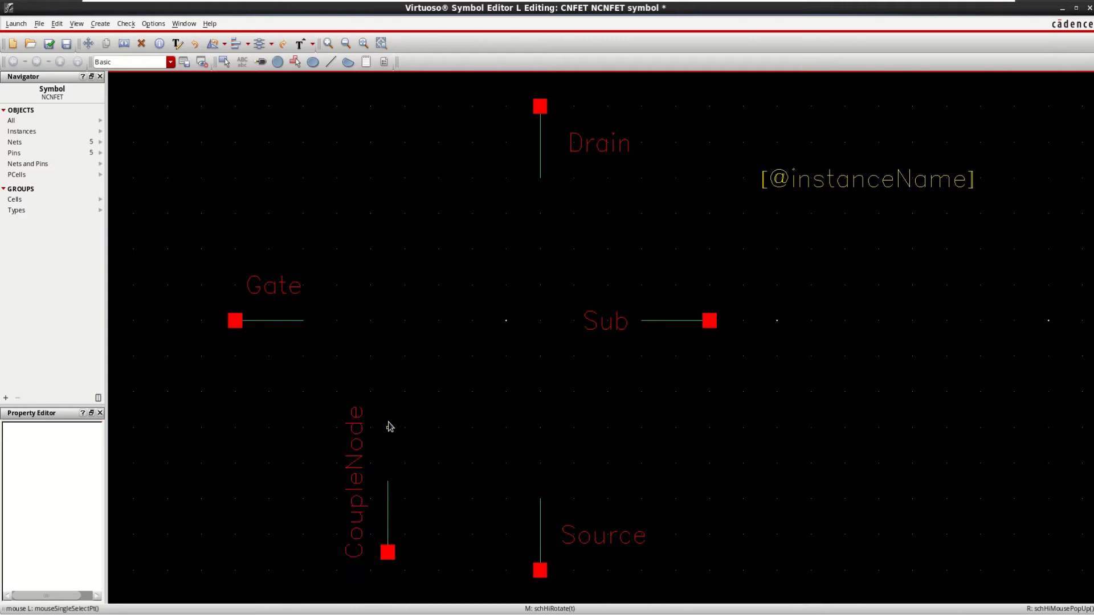
pyautogui.click(353, 461)
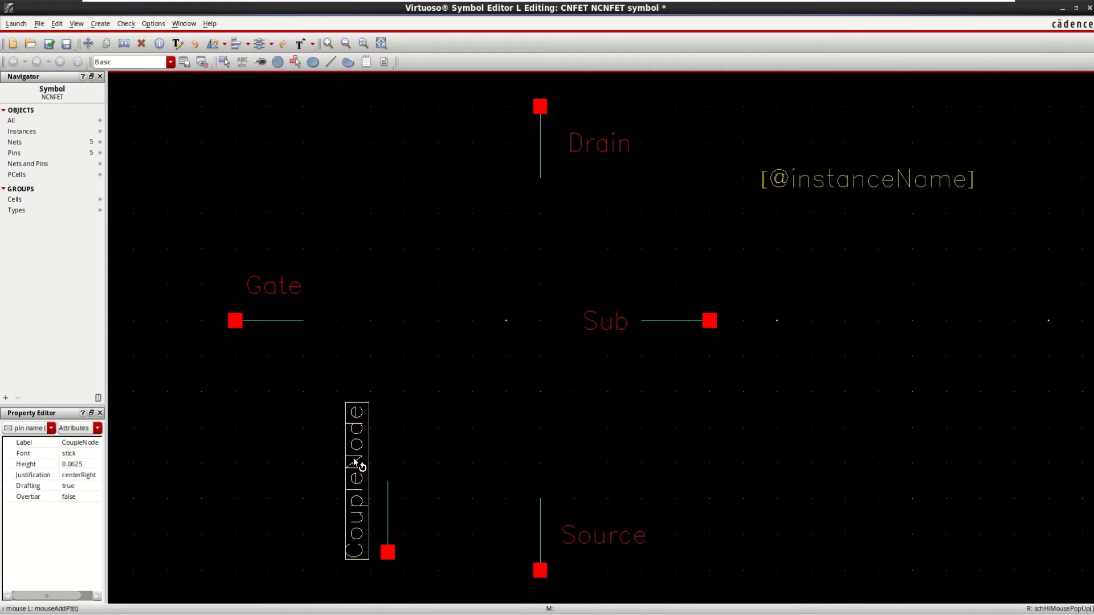
pyautogui.middleClick(353, 460)
pyautogui.moveTo(350, 461); pyautogui.dragTo(365, 513)
pyautogui.click(356, 399)
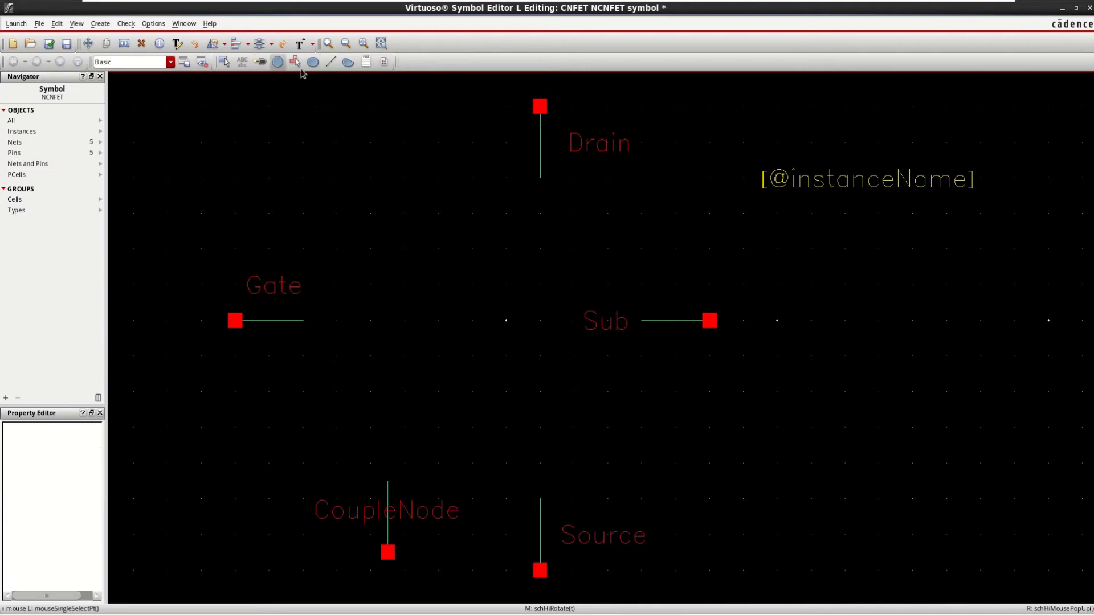
# - Draw the vertical gate bar and the top and bottom horizontal wires
pyautogui.click(330, 63)
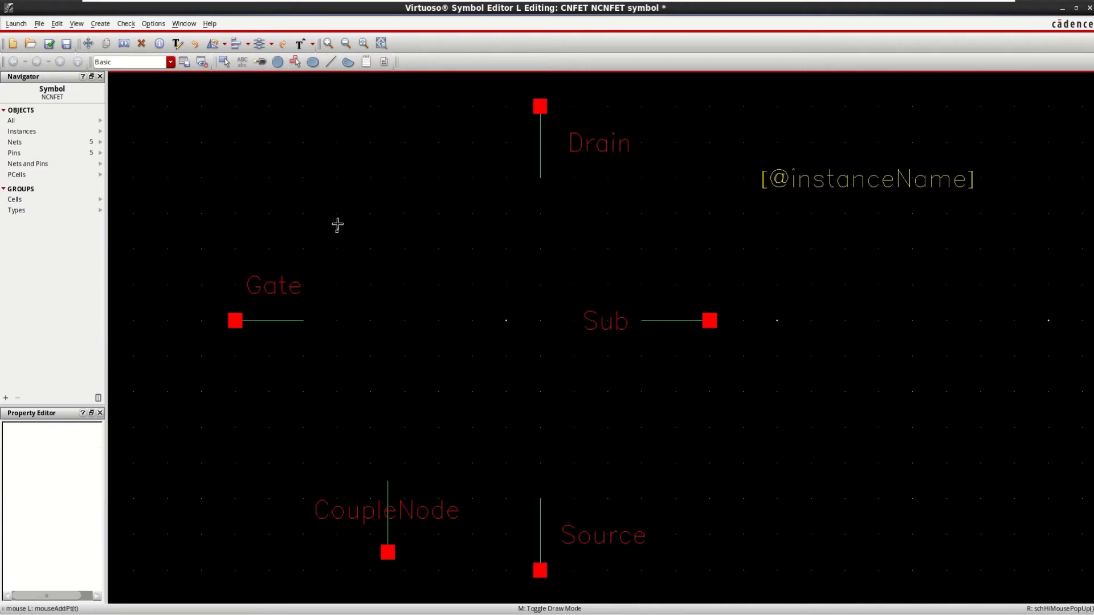
pyautogui.click(303, 249)
pyautogui.doubleClick(302, 392)
pyautogui.click(338, 251)
pyautogui.doubleClick(437, 249)
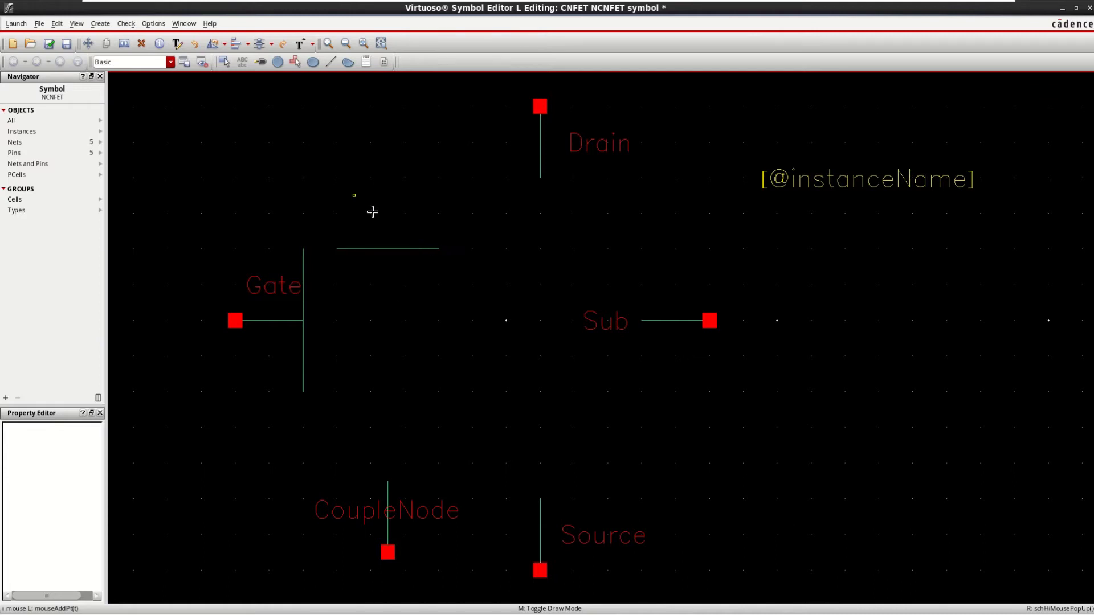
pyautogui.click(337, 391)
pyautogui.doubleClick(436, 390)
# - Draw two circles and move the lower one up to overlap the upper
pyautogui.click(277, 62)
pyautogui.click(337, 285)
pyautogui.click(336, 272)
pyautogui.click(337, 321)
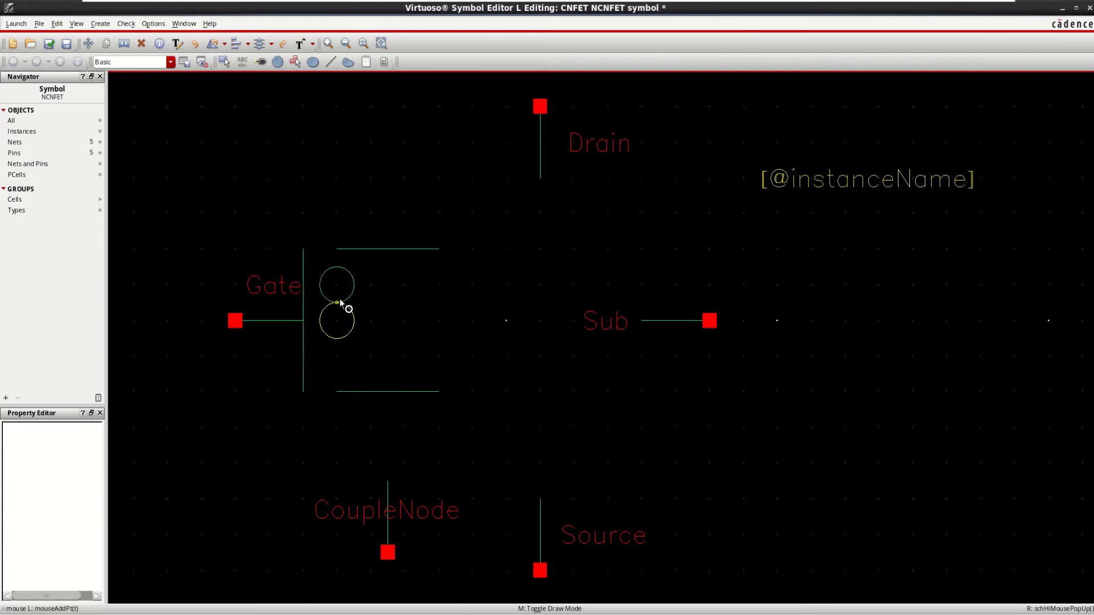
pyautogui.click(340, 303)
pyautogui.press('Escape')
pyautogui.click(334, 324)
pyautogui.moveTo(336, 320); pyautogui.dragTo(336, 303)
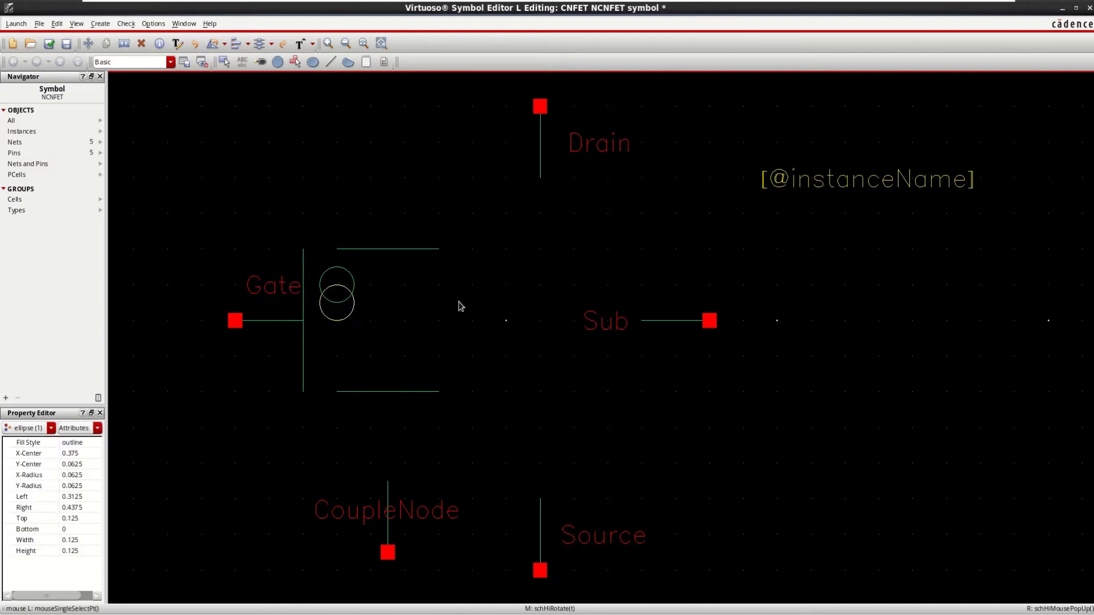
pyautogui.click(419, 299)
# - Copy the circle three times to stack a column below, then begin a line at the top wire
pyautogui.click(348, 311)
pyautogui.press('c')
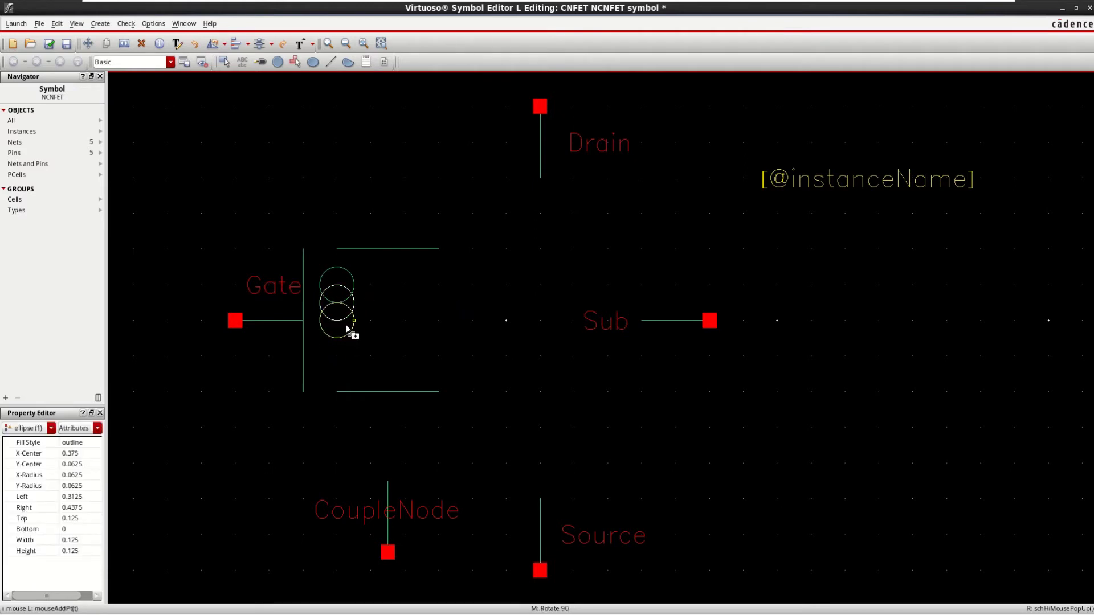
pyautogui.click(347, 329)
pyautogui.press('c')
pyautogui.click(339, 357)
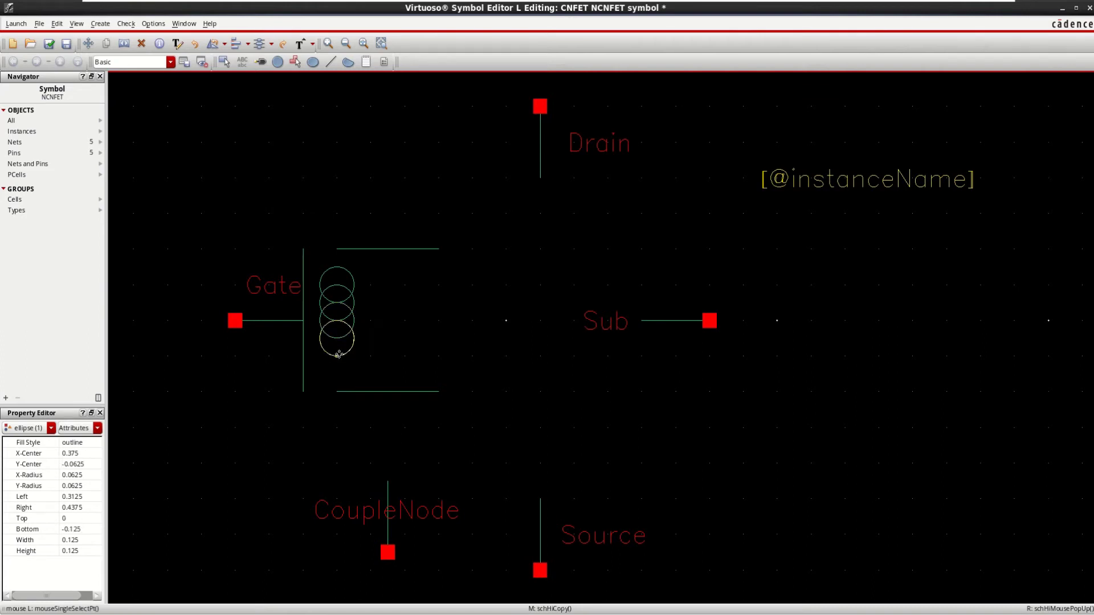
pyautogui.press('c')
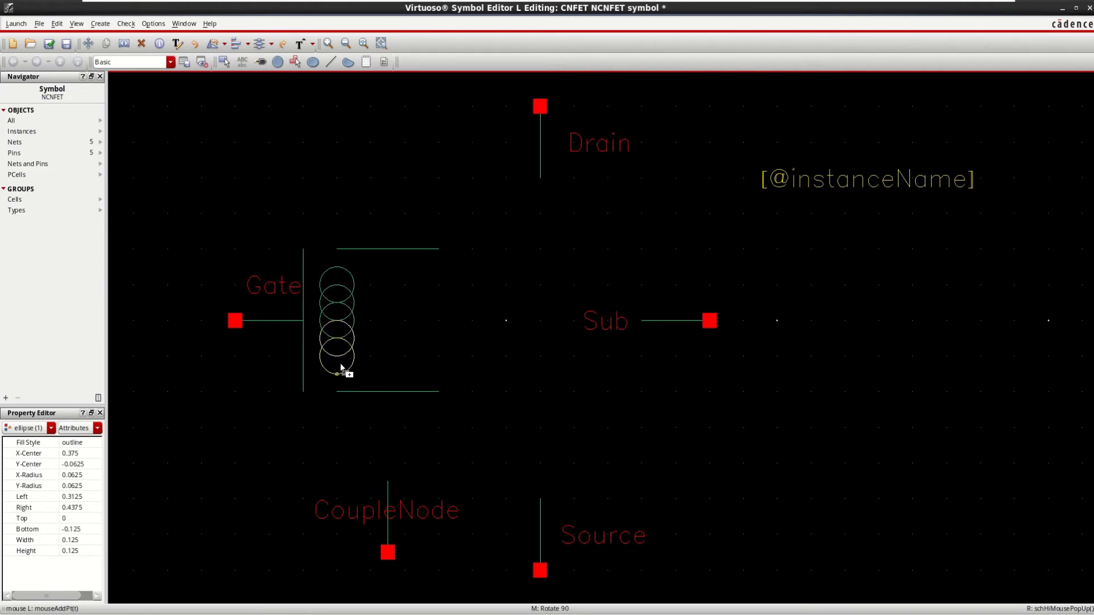
pyautogui.click(341, 366)
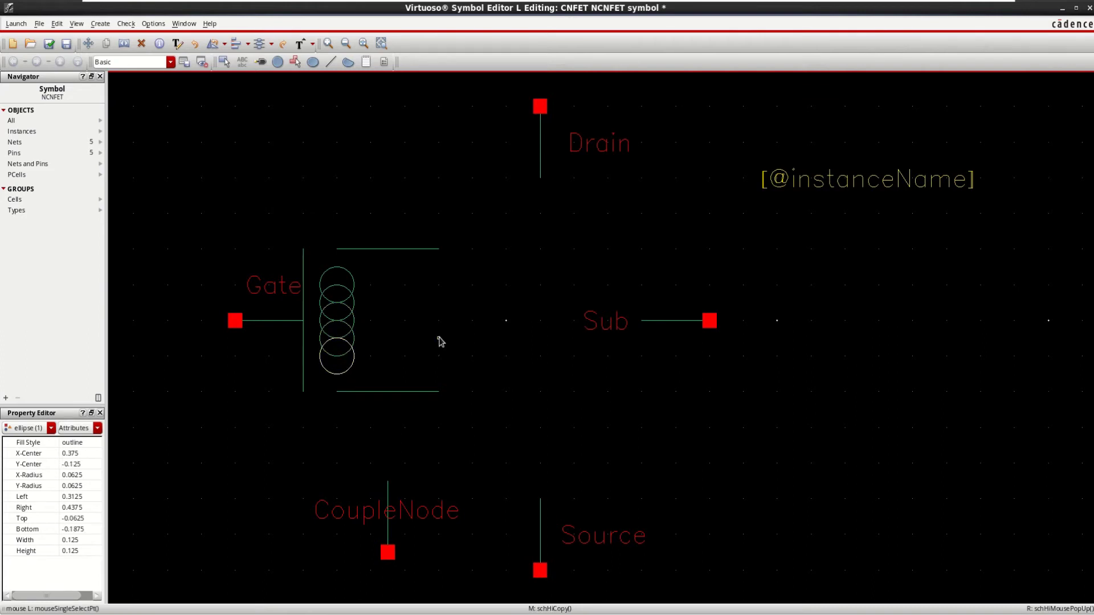
pyautogui.click(330, 61)
pyautogui.click(338, 252)
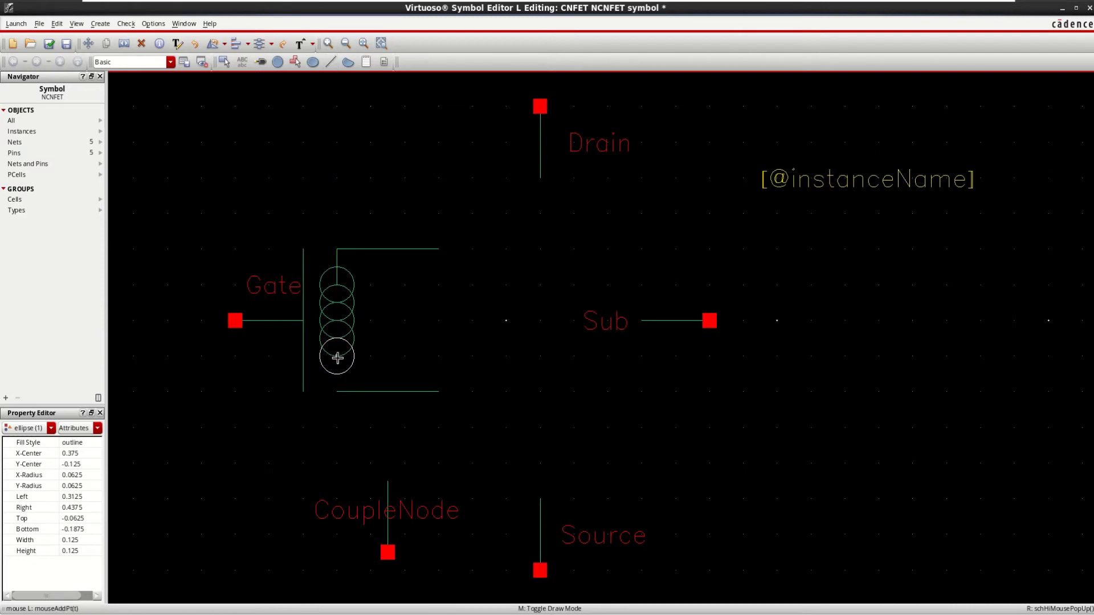
# - End the connecting line at the bottom wire and move the Drain pin to the top wire's end
pyautogui.doubleClick(340, 393)
pyautogui.press('Escape')
pyautogui.moveTo(505, 90); pyautogui.dragTo(644, 214)
pyautogui.moveTo(600, 143); pyautogui.dragTo(497, 215)
pyautogui.click(507, 307)
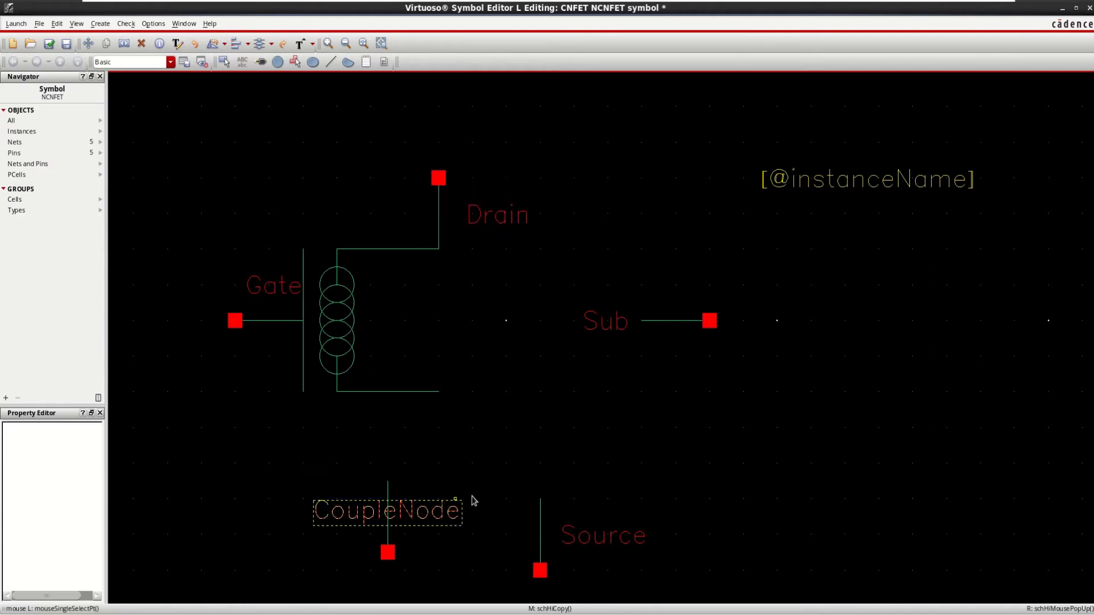
# - Move the Source pin to the bottom wire's end and CoupleNode up beside it
pyautogui.moveTo(490, 464); pyautogui.dragTo(676, 588)
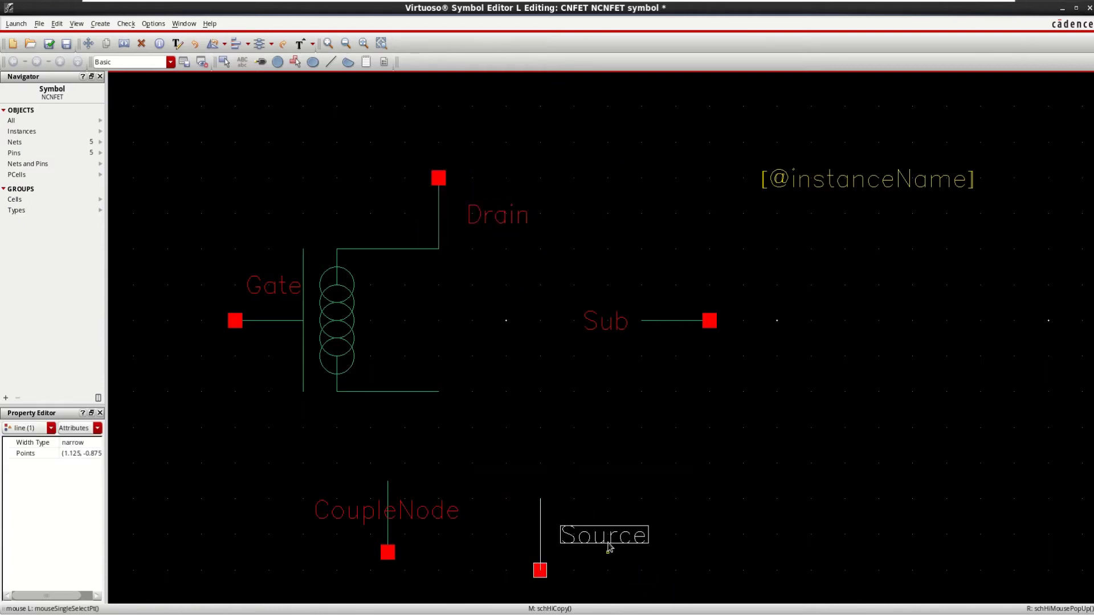
pyautogui.moveTo(611, 544); pyautogui.dragTo(509, 437)
pyautogui.click(484, 456)
pyautogui.moveTo(296, 471); pyautogui.dragTo(421, 571)
pyautogui.moveTo(390, 511); pyautogui.dragTo(366, 434)
pyautogui.click(581, 496)
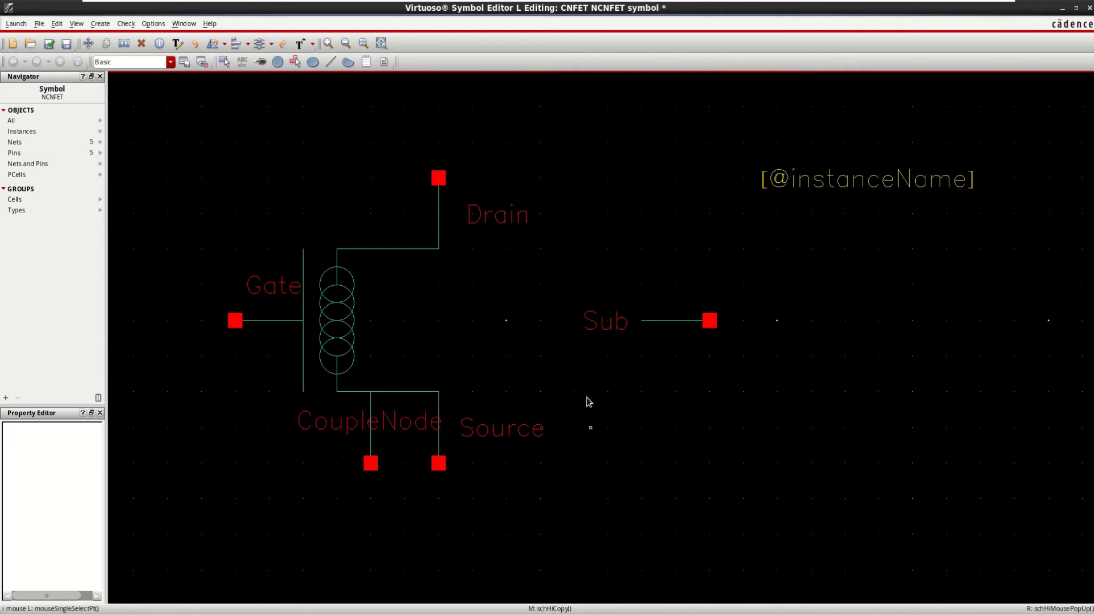
# - Put the Sub label above its pin and place the Sub pin beside the circle column
pyautogui.click(605, 323)
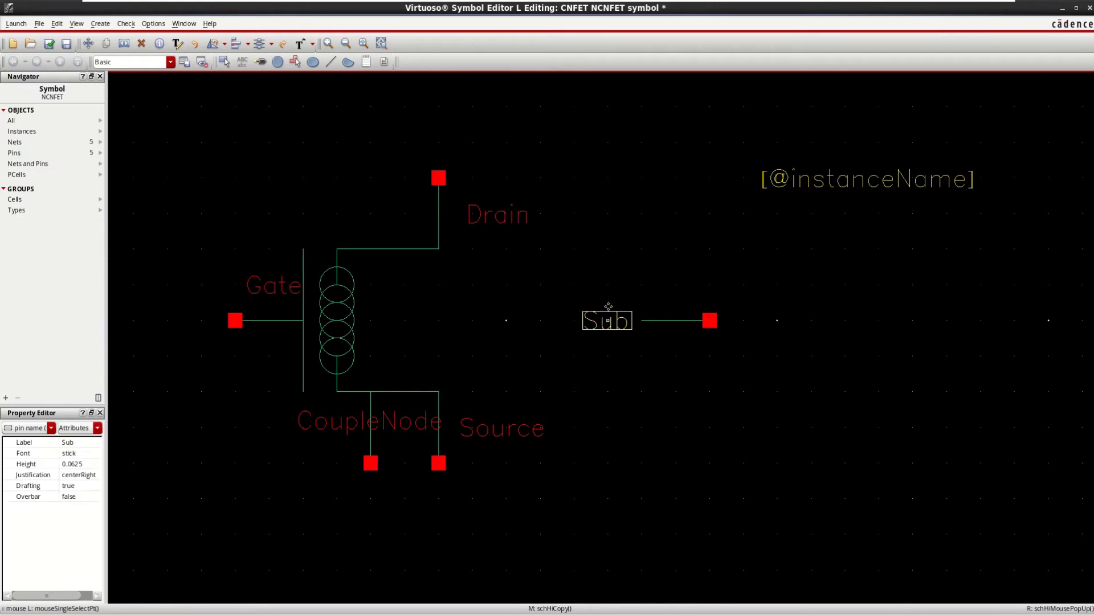
pyautogui.moveTo(608, 306); pyautogui.dragTo(673, 303)
pyautogui.moveTo(604, 266); pyautogui.dragTo(750, 376)
pyautogui.press('c')
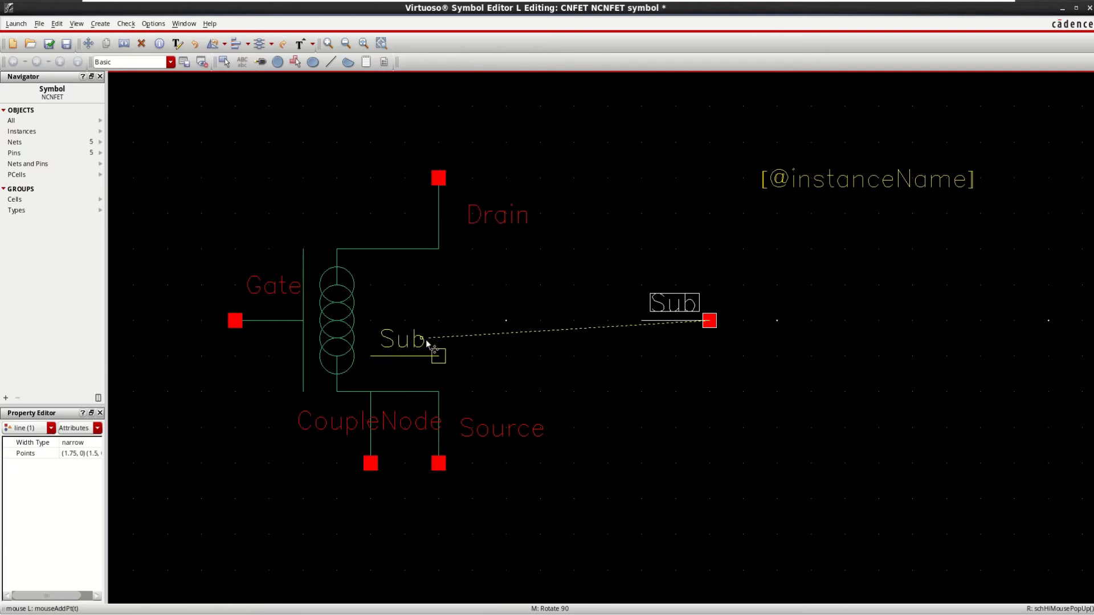
pyautogui.click(429, 342)
pyautogui.click(622, 364)
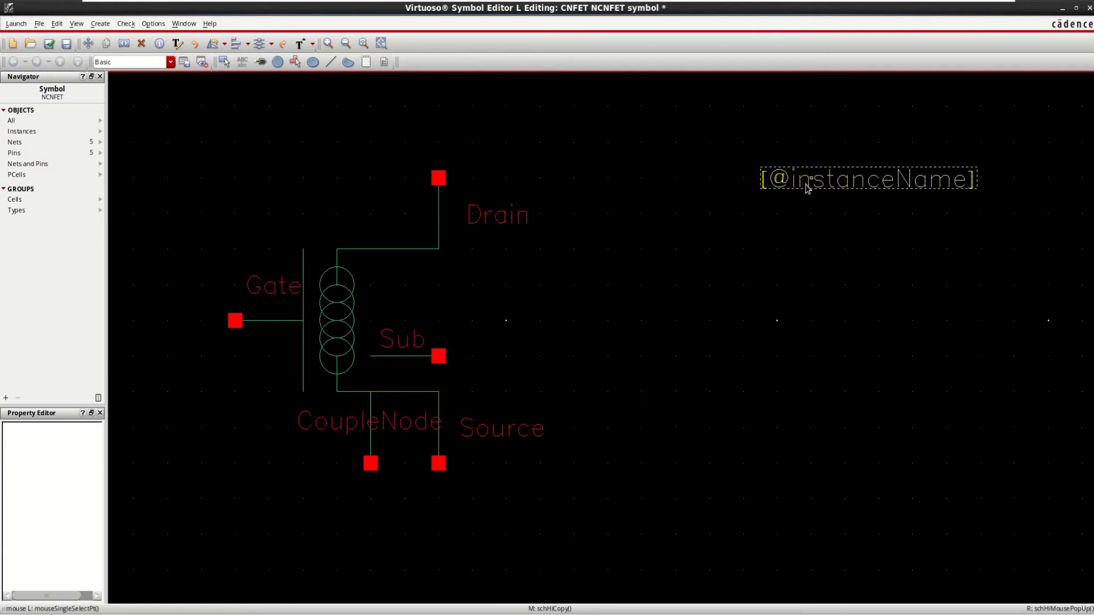
pyautogui.click(808, 188)
pyautogui.press('c')
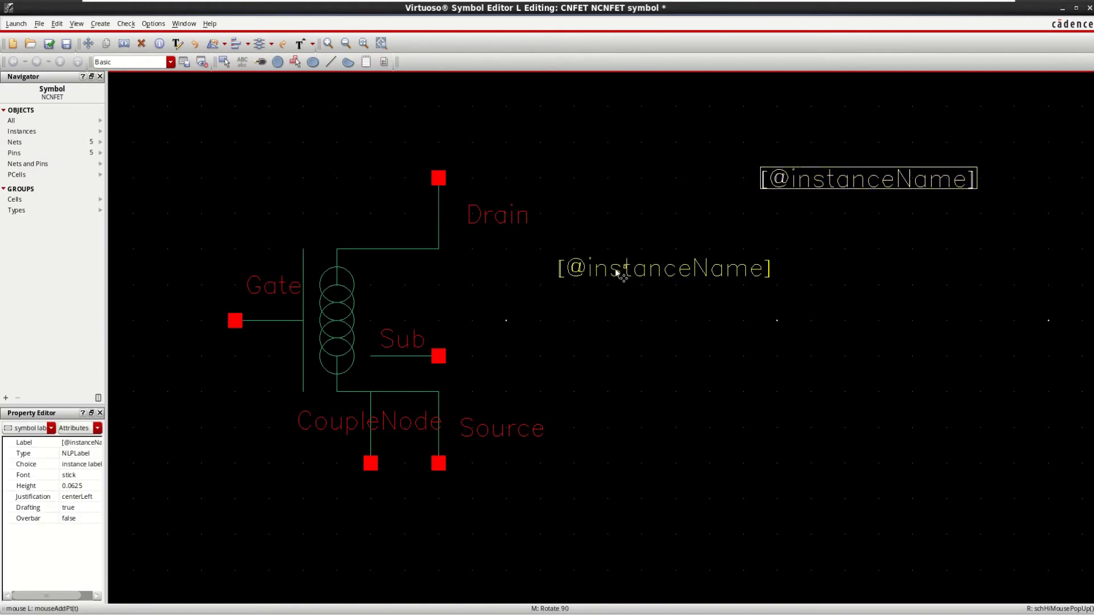
pyautogui.click(617, 273)
pyautogui.press('q')
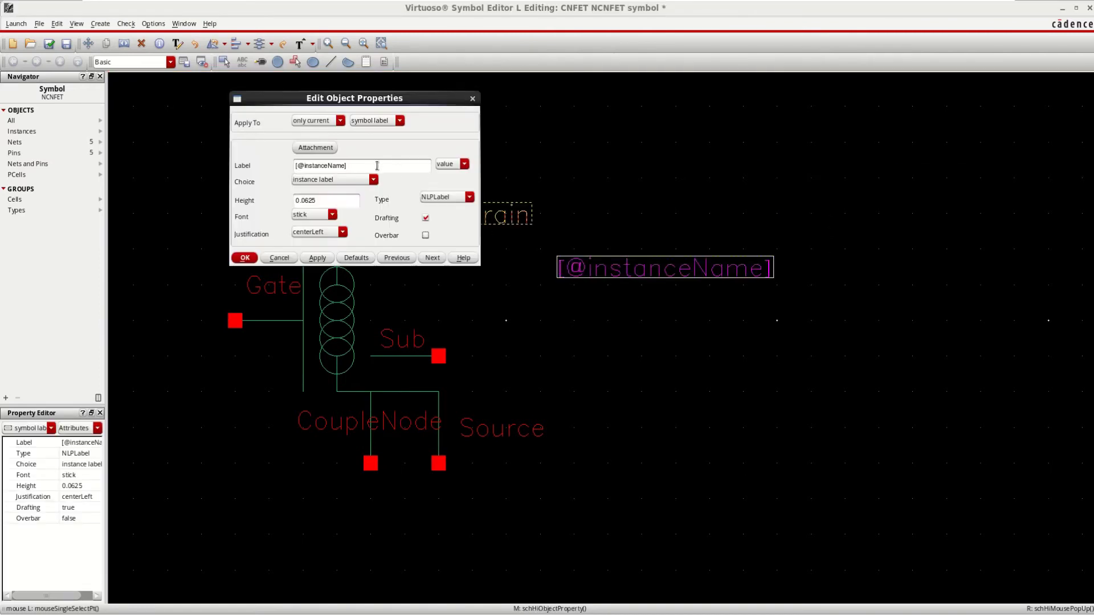
pyautogui.moveTo(365, 165); pyautogui.dragTo(288, 169)
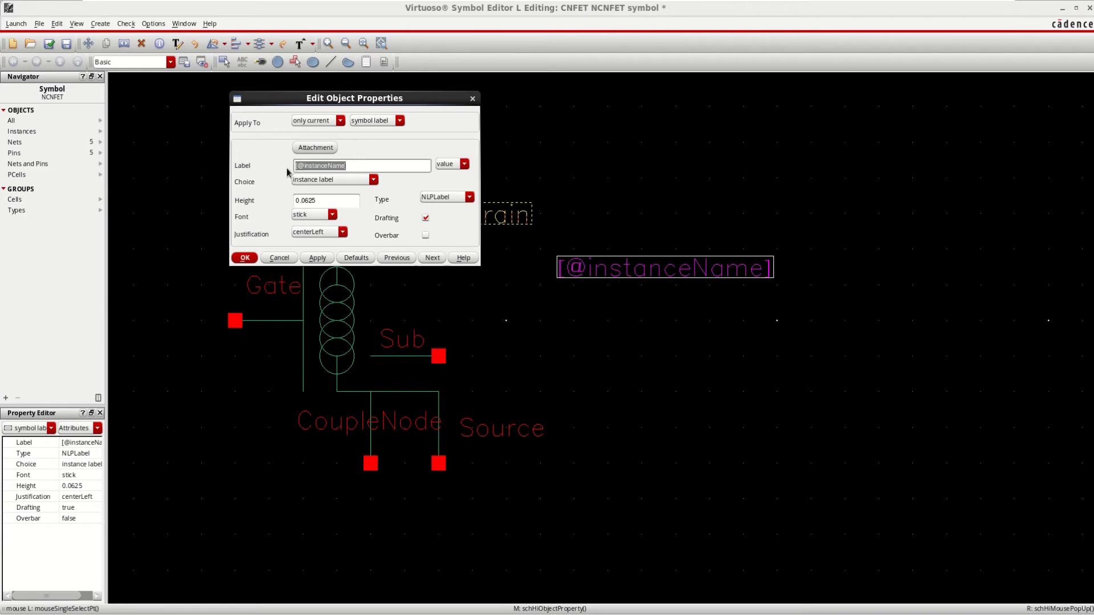
pyautogui.write('NCNFET')
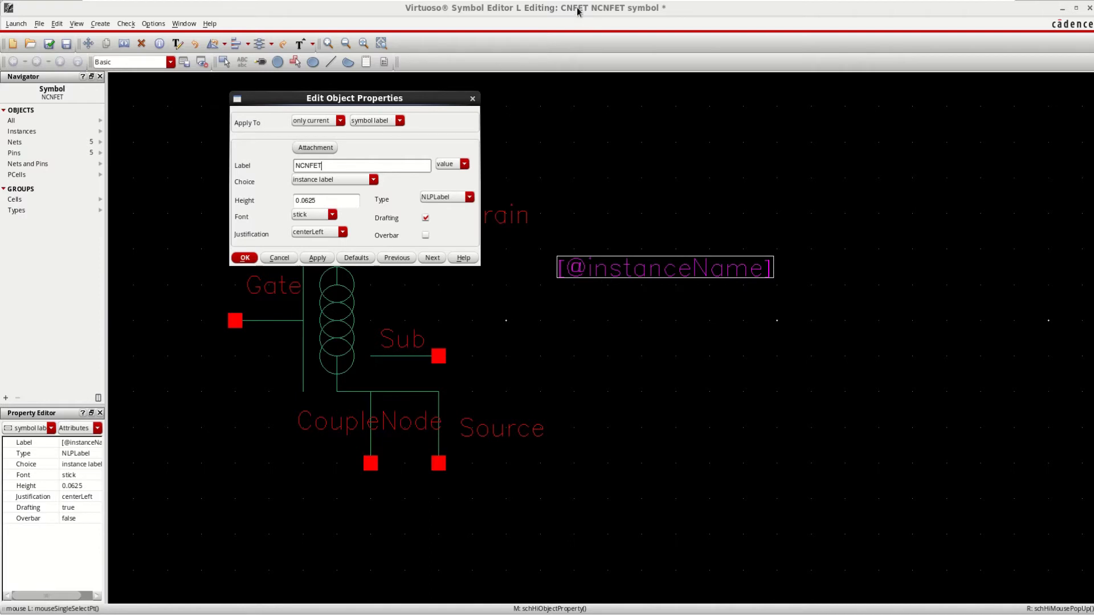
pyautogui.click(244, 258)
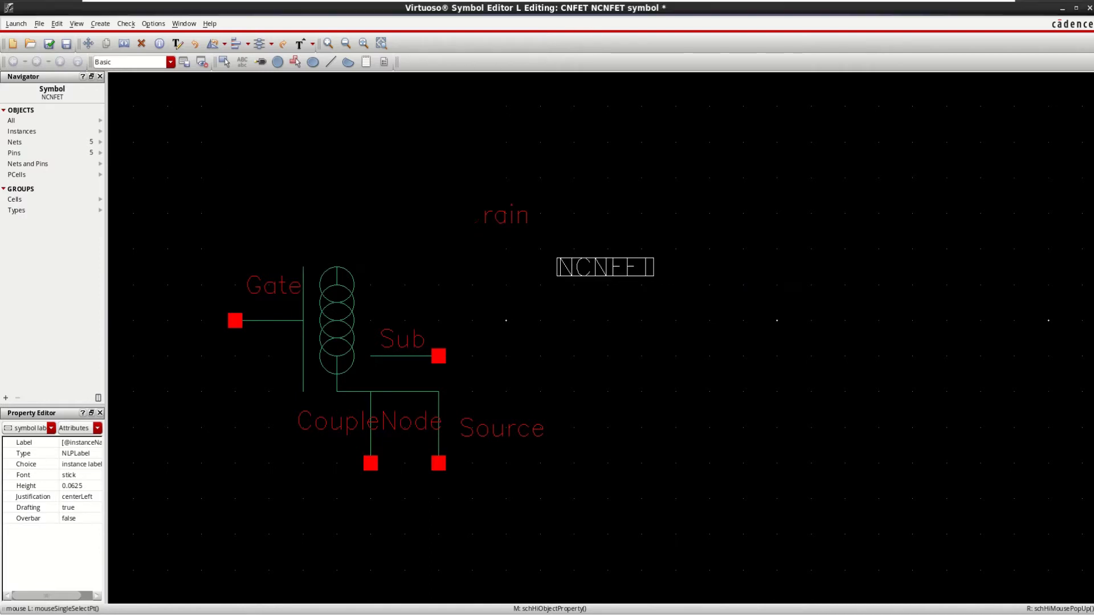
# - Position the NCNFET label above the body, fit the view, and save the symbol
pyautogui.press('c')
pyautogui.click(624, 268)
pyautogui.press('Escape')
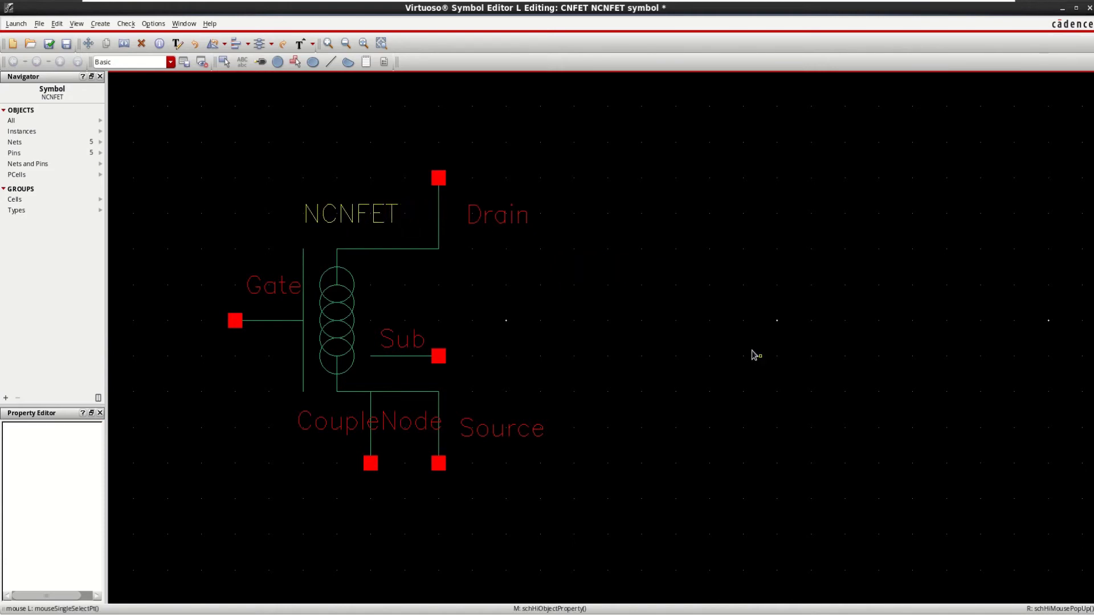
pyautogui.press('f')
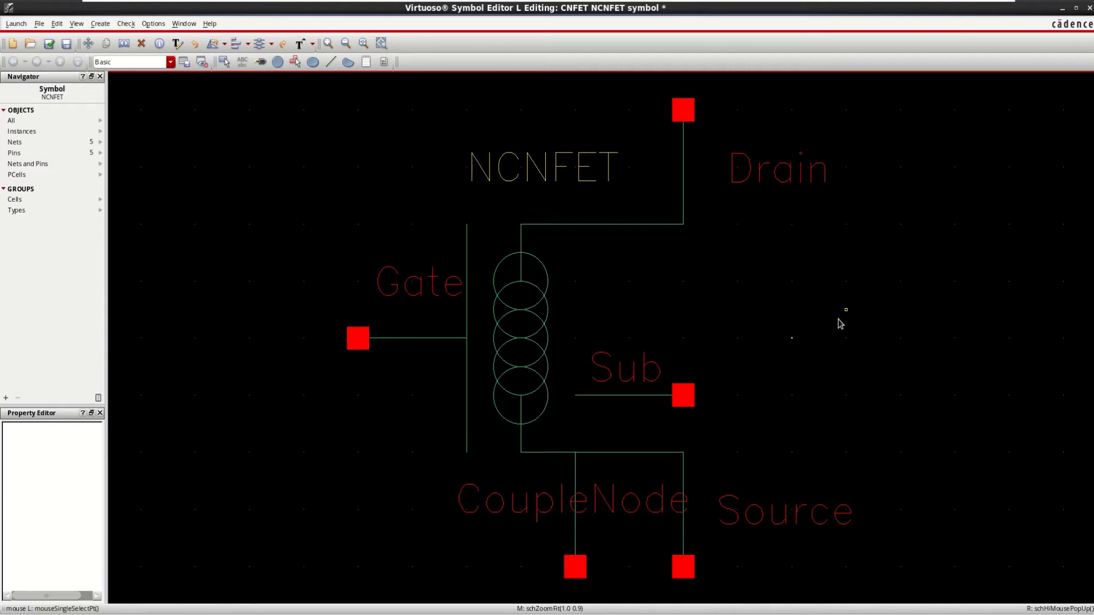
pyautogui.click(49, 43)
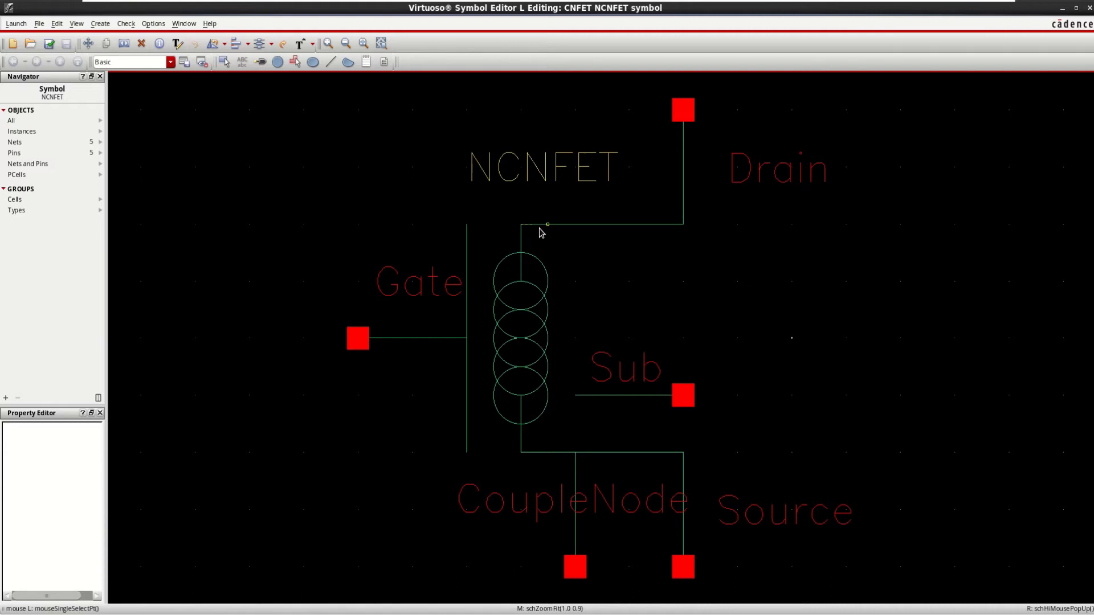
# - Create a new schematic cellview named NCNFET_Sim in the CNFET library
pyautogui.click(39, 24)
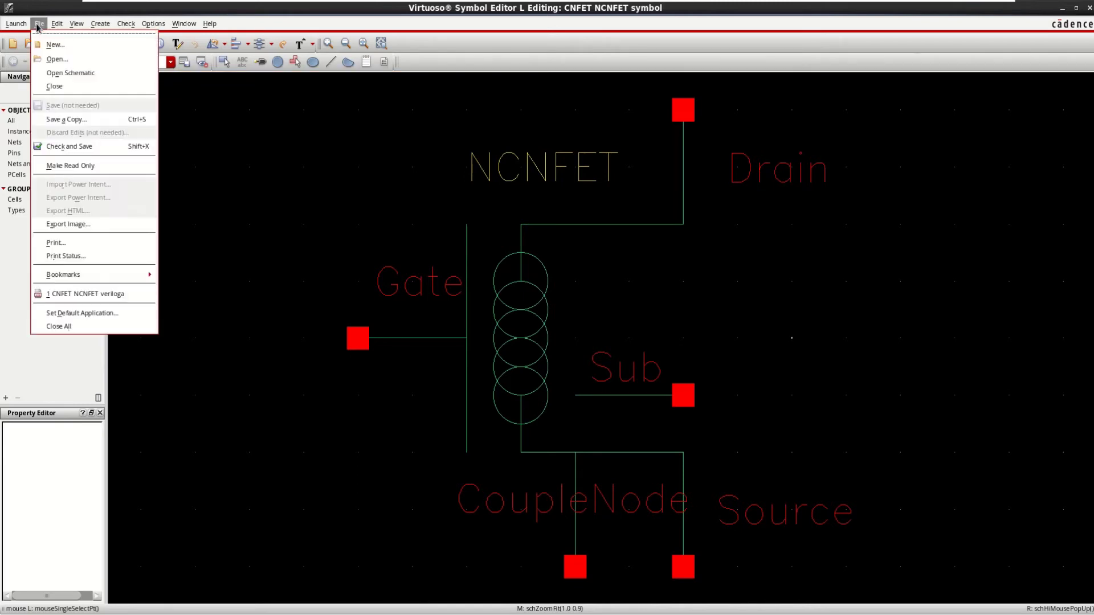
pyautogui.click(68, 52)
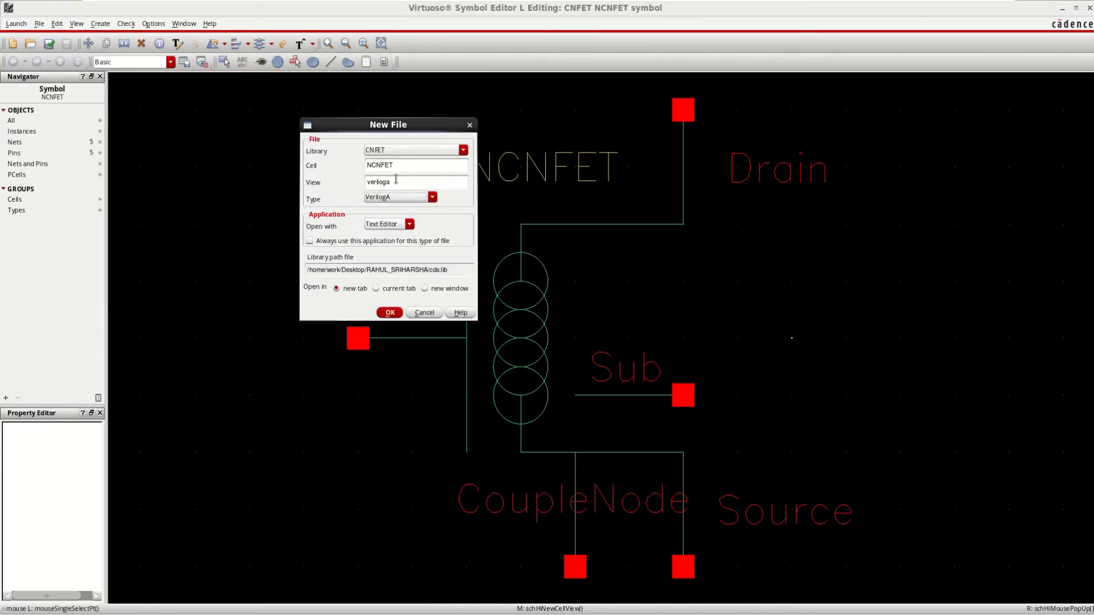
pyautogui.click(423, 166)
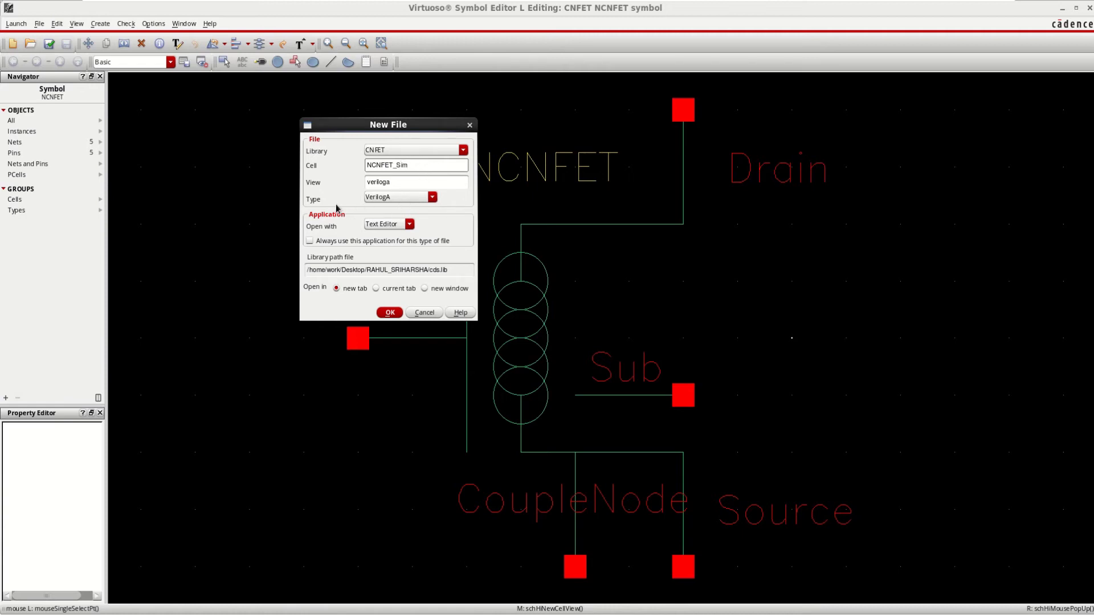
pyautogui.click(406, 198)
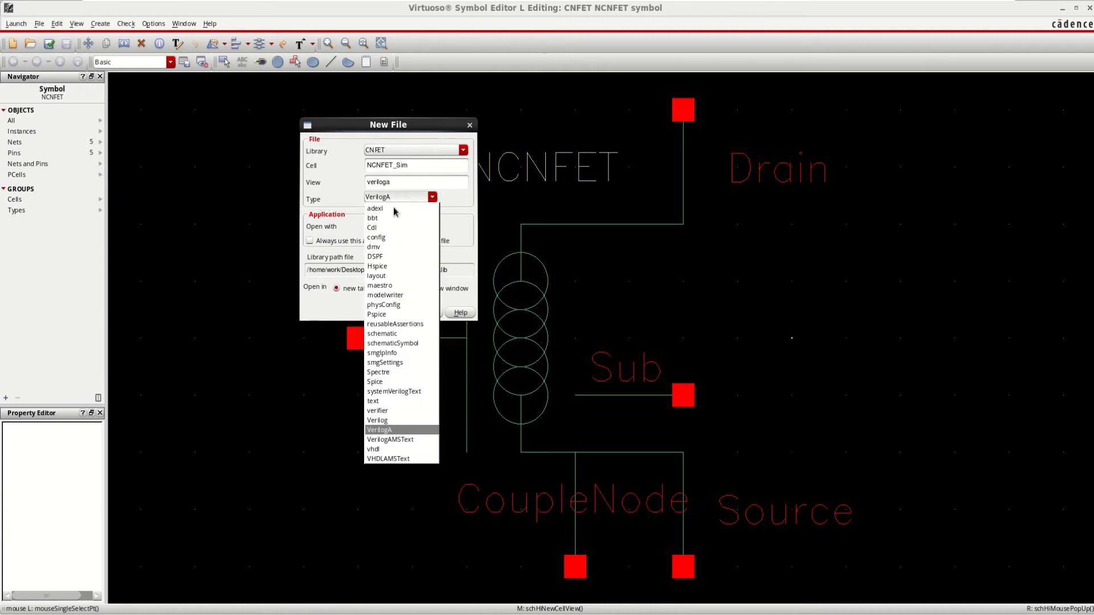
pyautogui.click(406, 335)
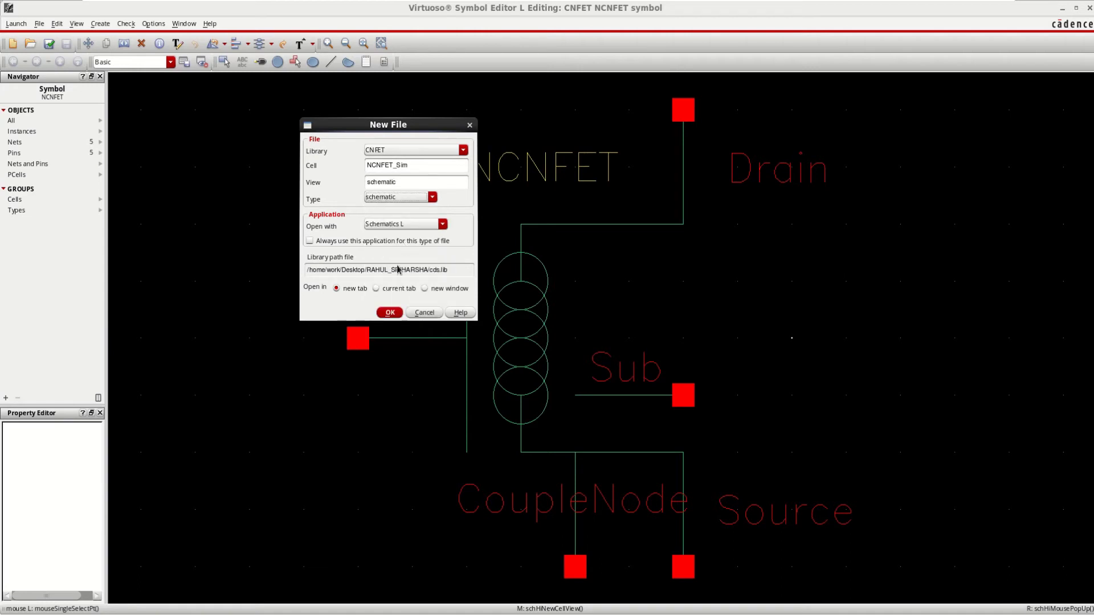
pyautogui.click(391, 313)
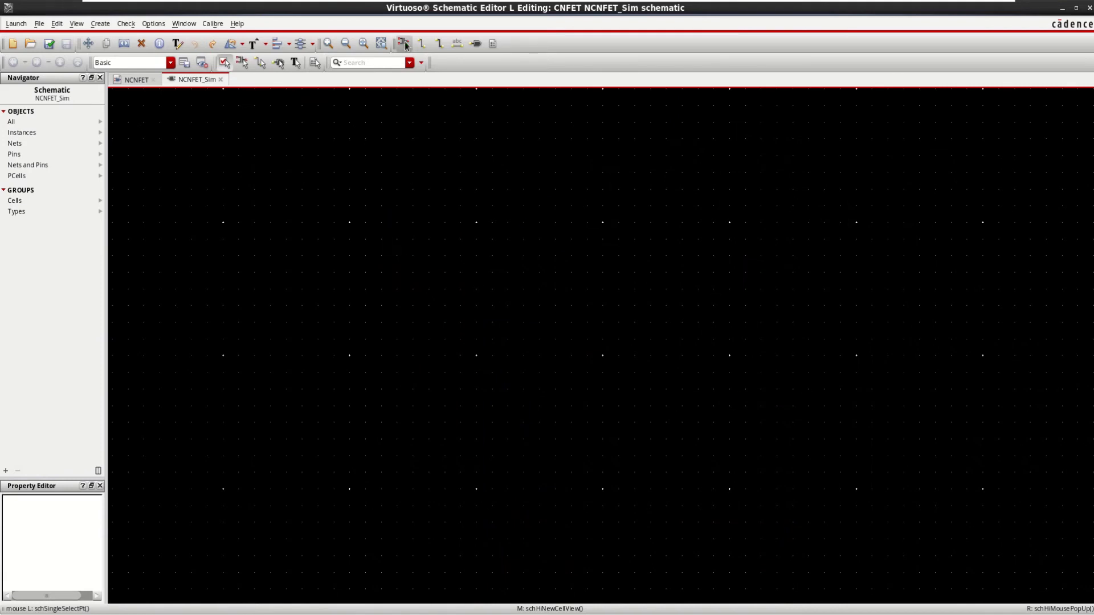
# - Choose the CNFET > NCNFET symbol in the library browser and start placing an instance
pyautogui.click(404, 44)
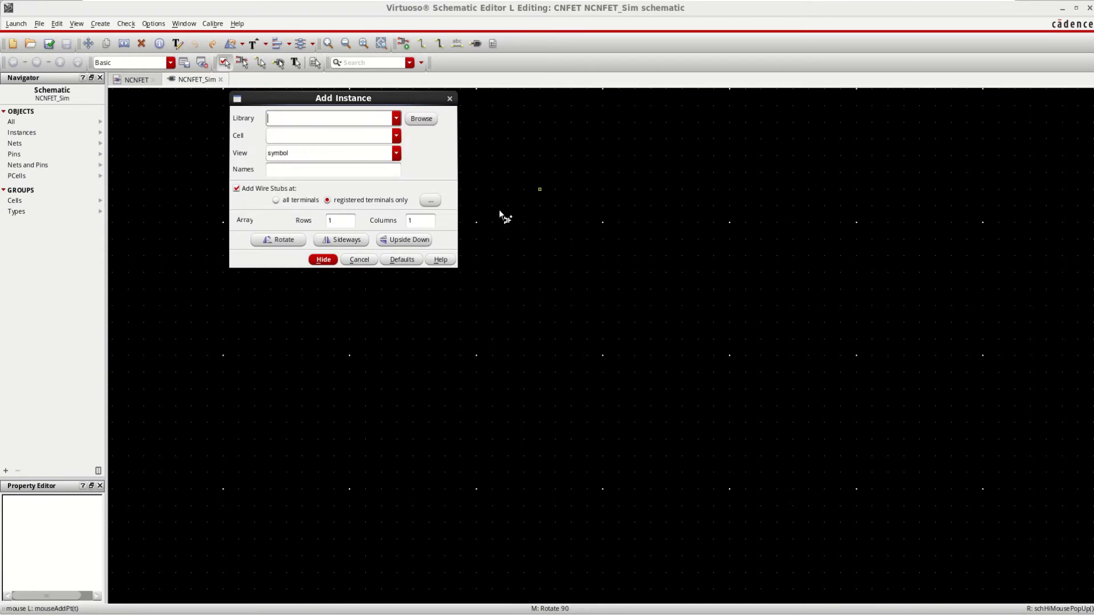
pyautogui.click(422, 118)
pyautogui.moveTo(188, 11); pyautogui.dragTo(306, 33)
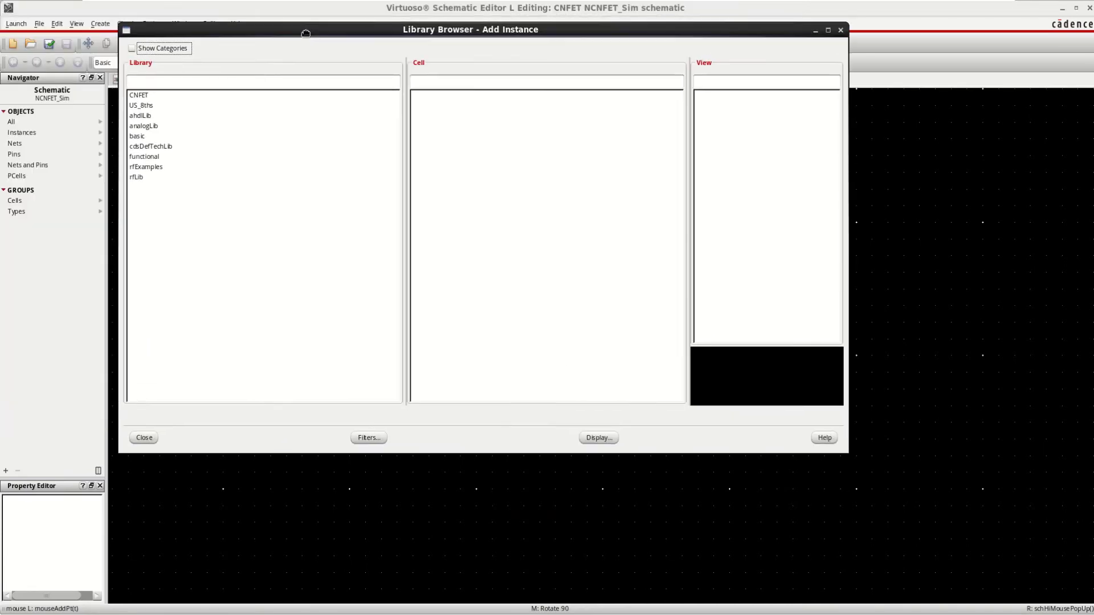
pyautogui.click(142, 96)
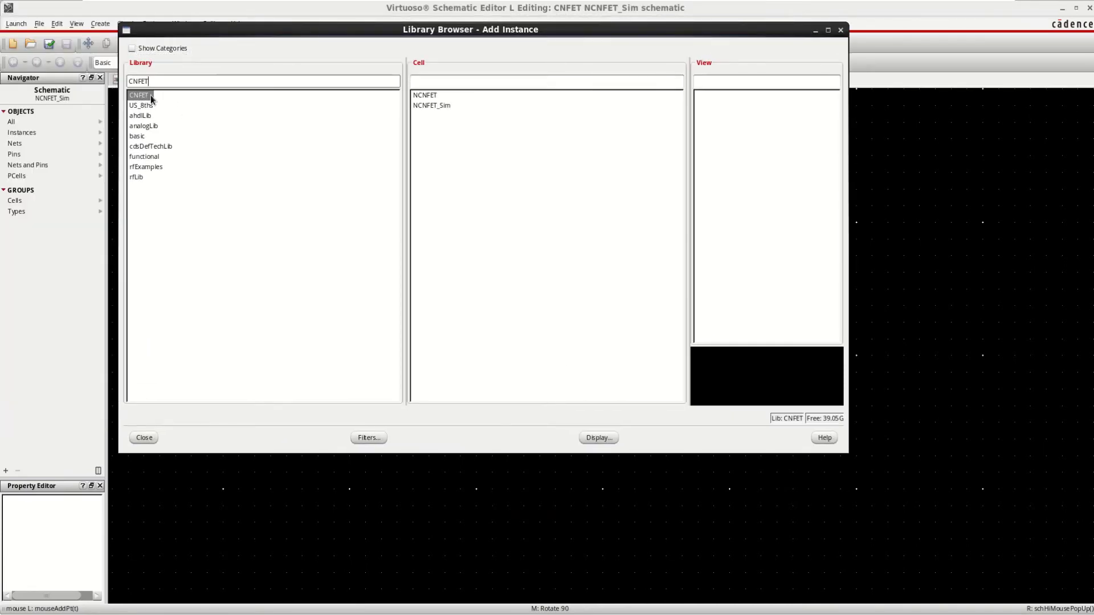
pyautogui.click(438, 95)
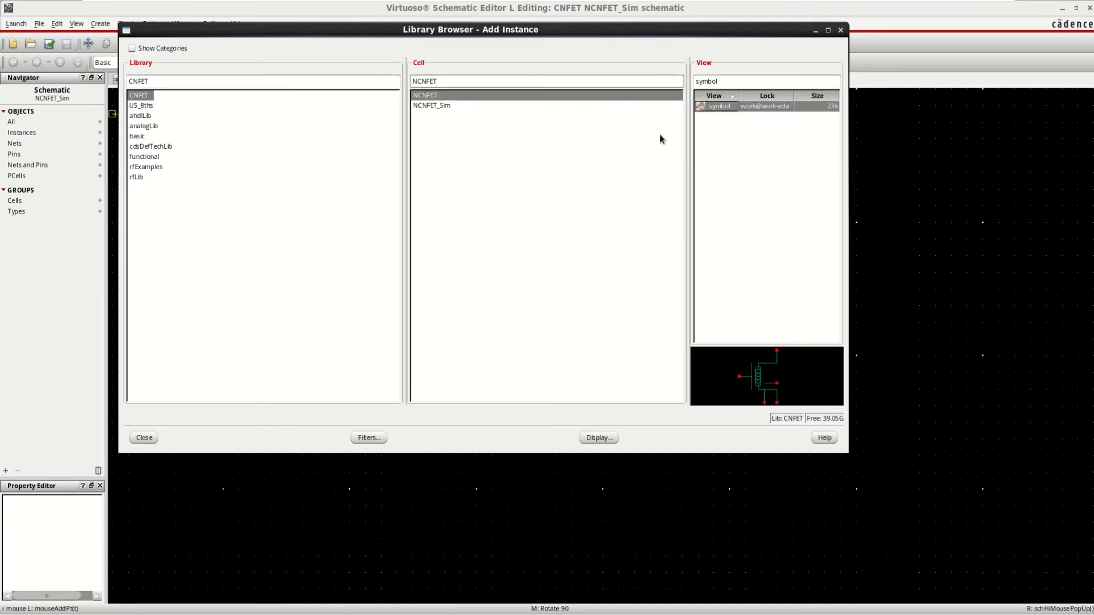
pyautogui.click(145, 438)
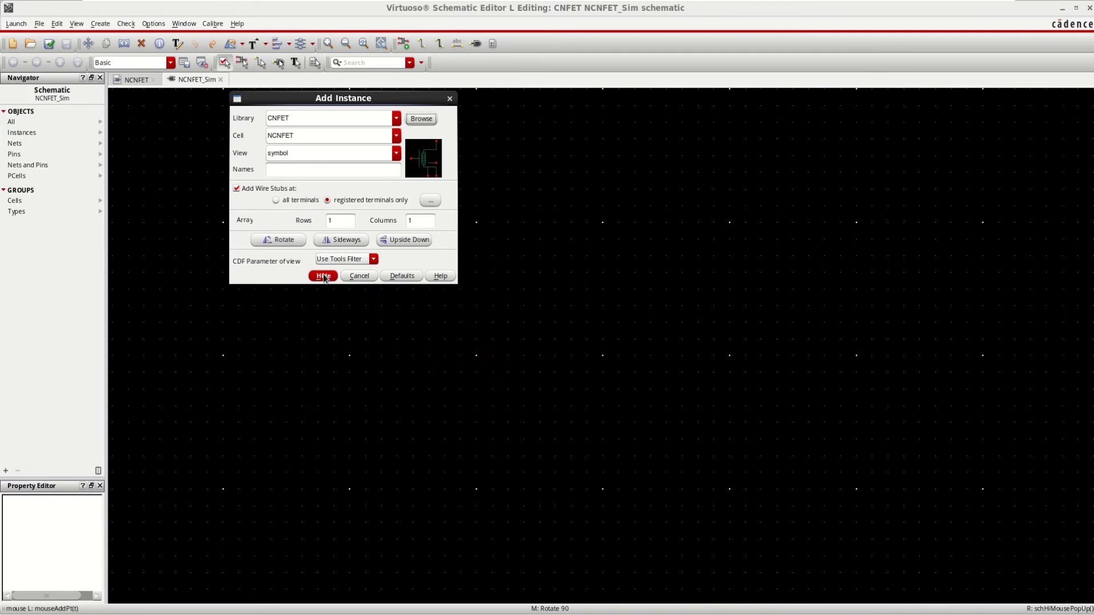
pyautogui.click(323, 275)
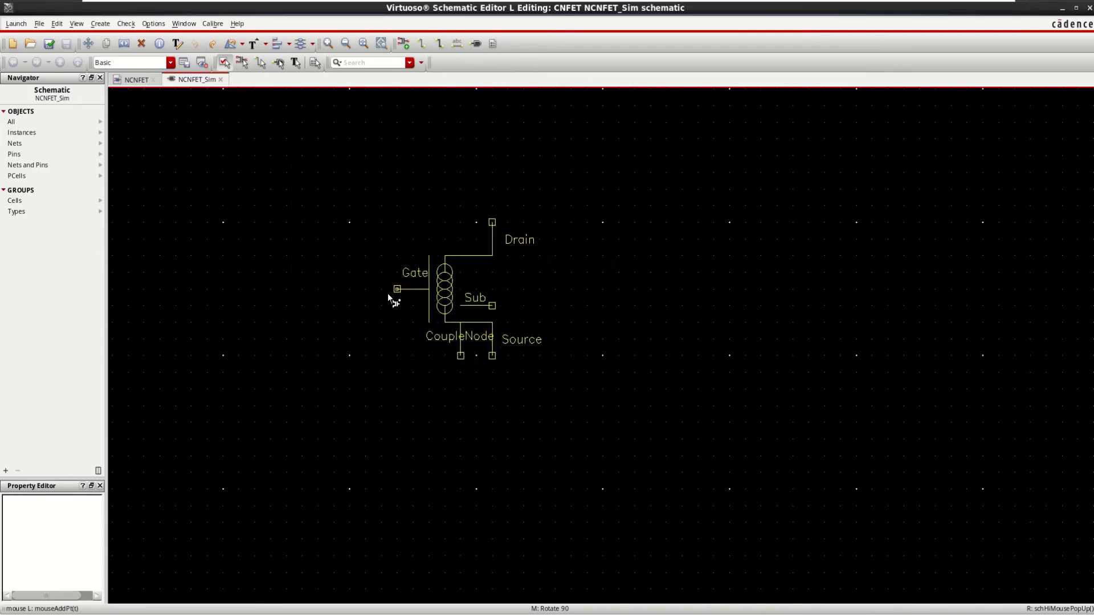
# - Drop the NCNFET device on the canvas and centre it in the view
pyautogui.click(381, 290)
pyautogui.press('Escape')
pyautogui.press('f')
pyautogui.keyDown('ctrl'); pyautogui.scroll(-2, 936, 323); pyautogui.keyUp('ctrl')
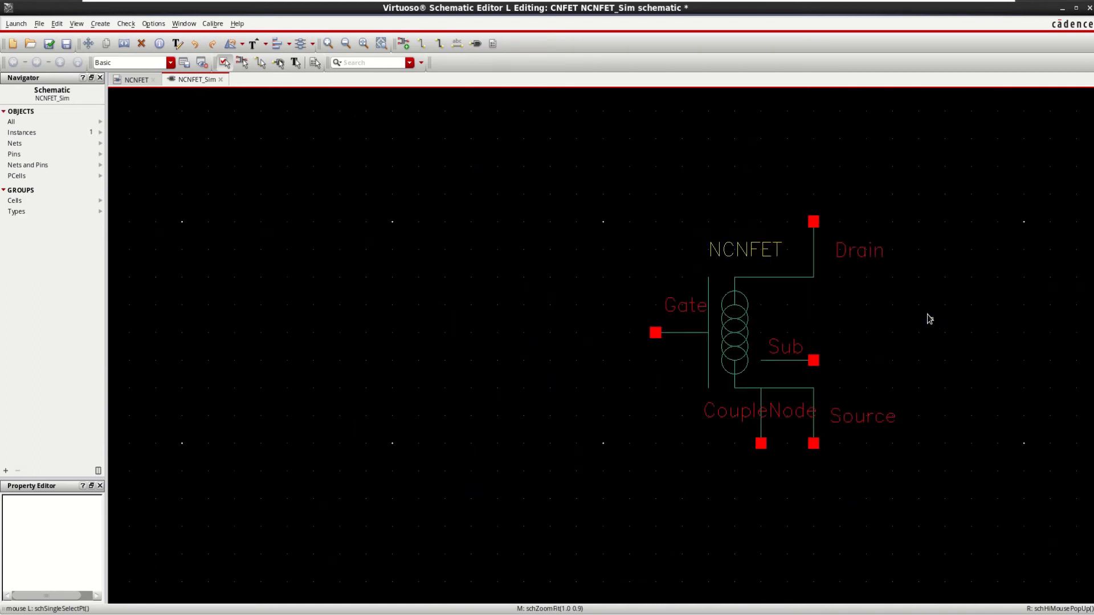
pyautogui.press('Right')
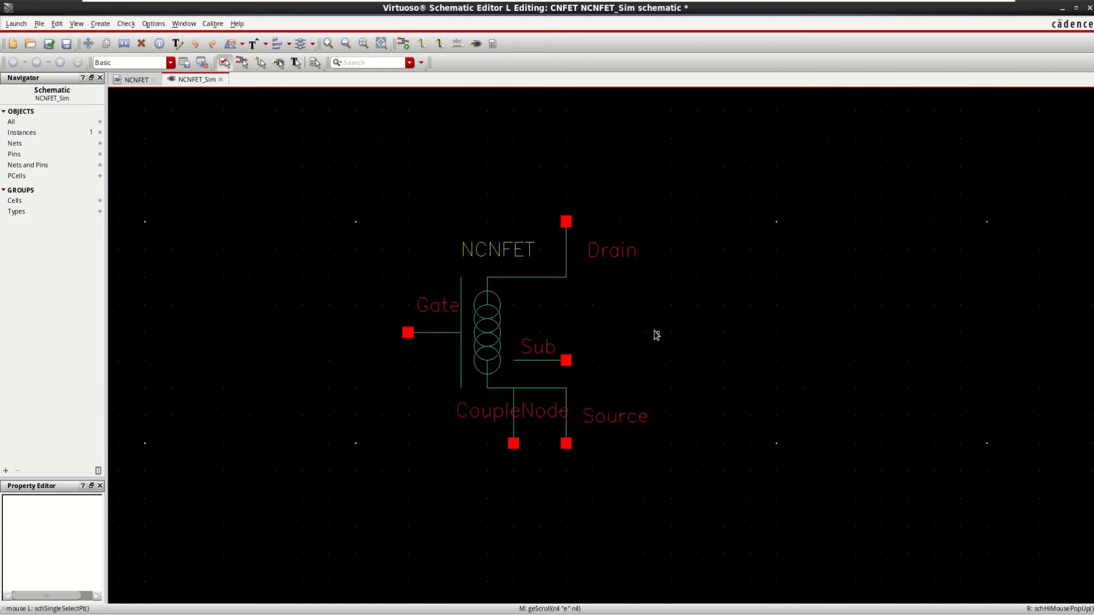
# - Switch instance I0's CDF parameters to veriloga, keeping n1 = 19 and n2 = 0, and apply
pyautogui.click(496, 343)
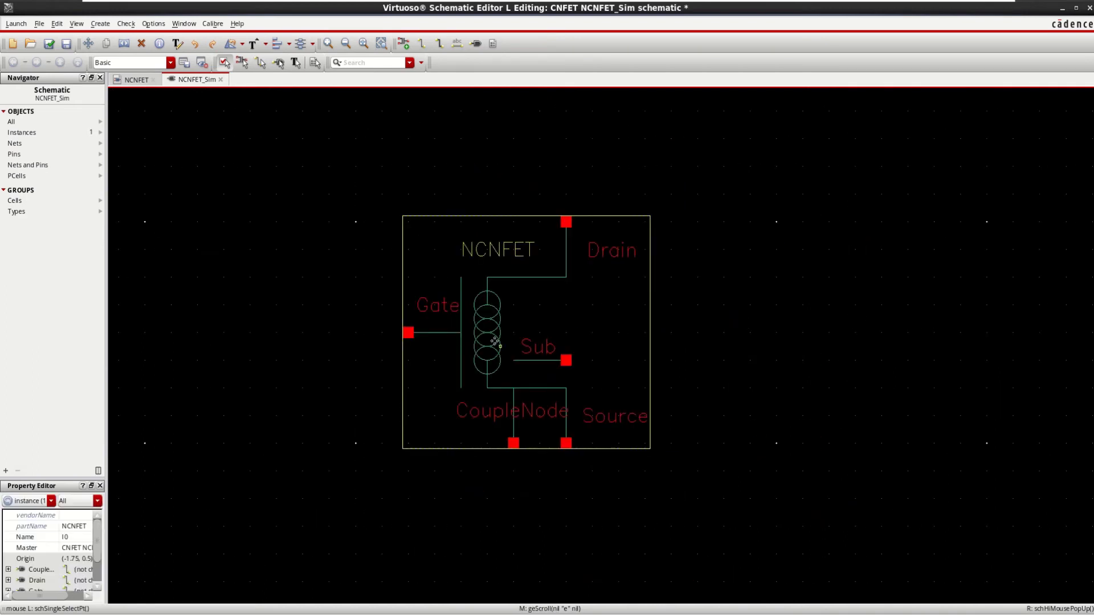
pyautogui.press('q')
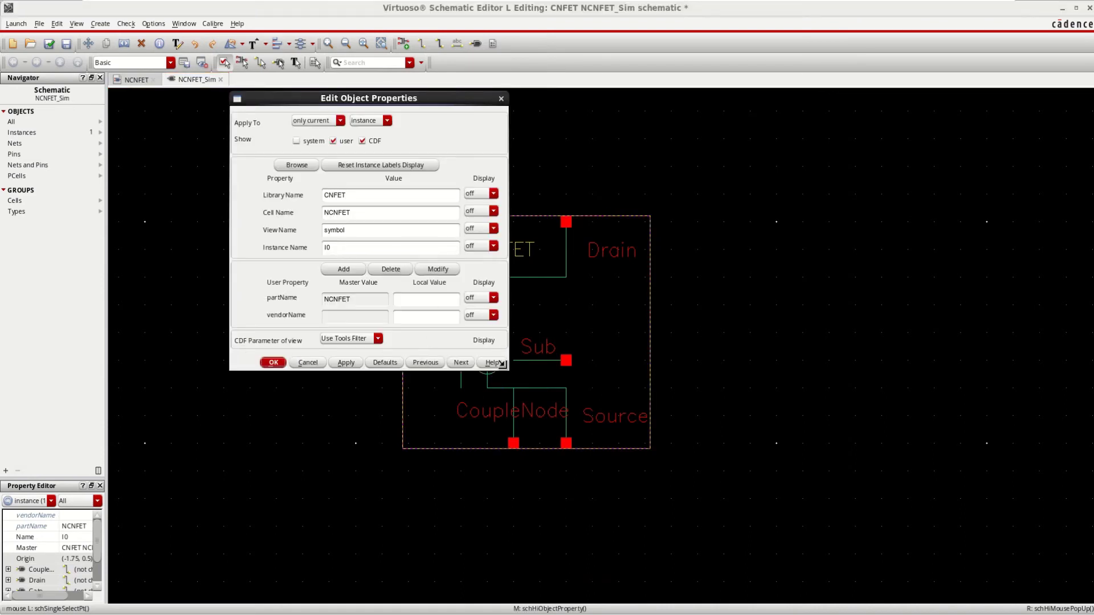
pyautogui.moveTo(507, 369); pyautogui.dragTo(512, 511)
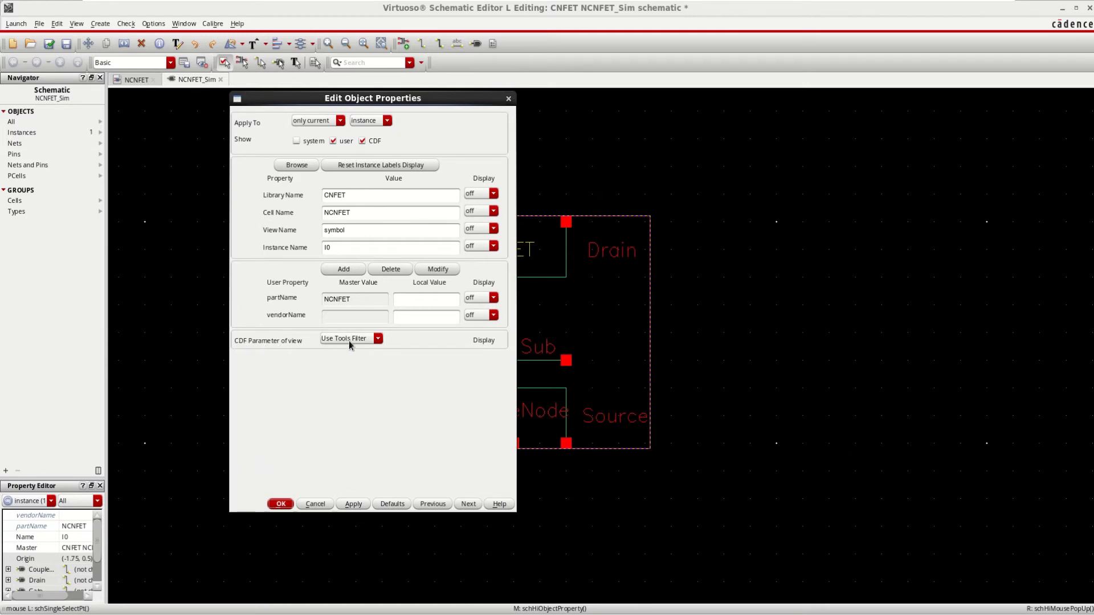
pyautogui.click(351, 340)
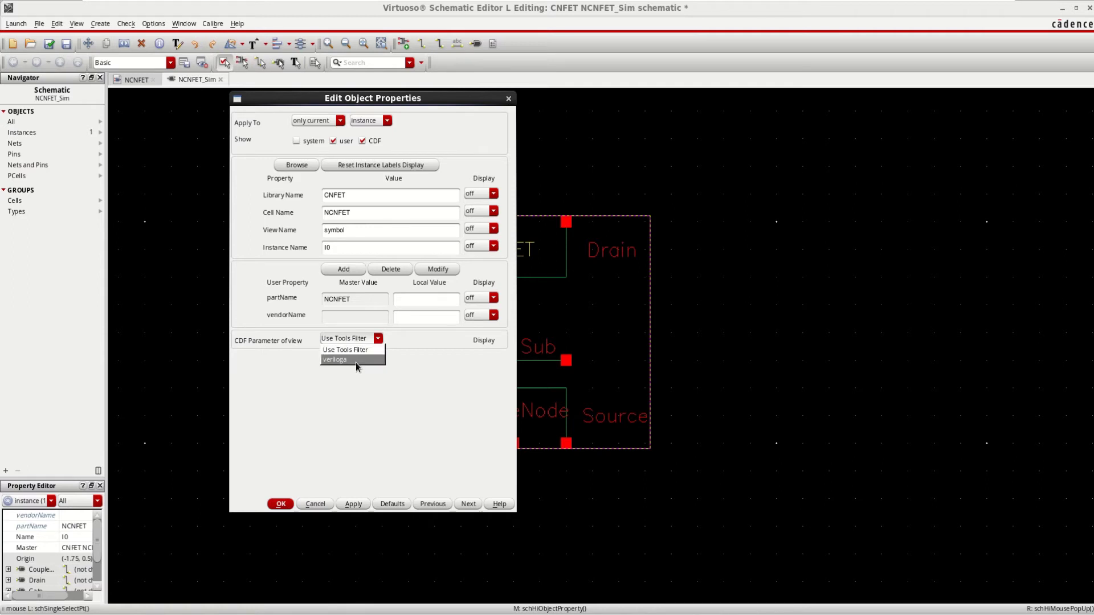
pyautogui.click(356, 364)
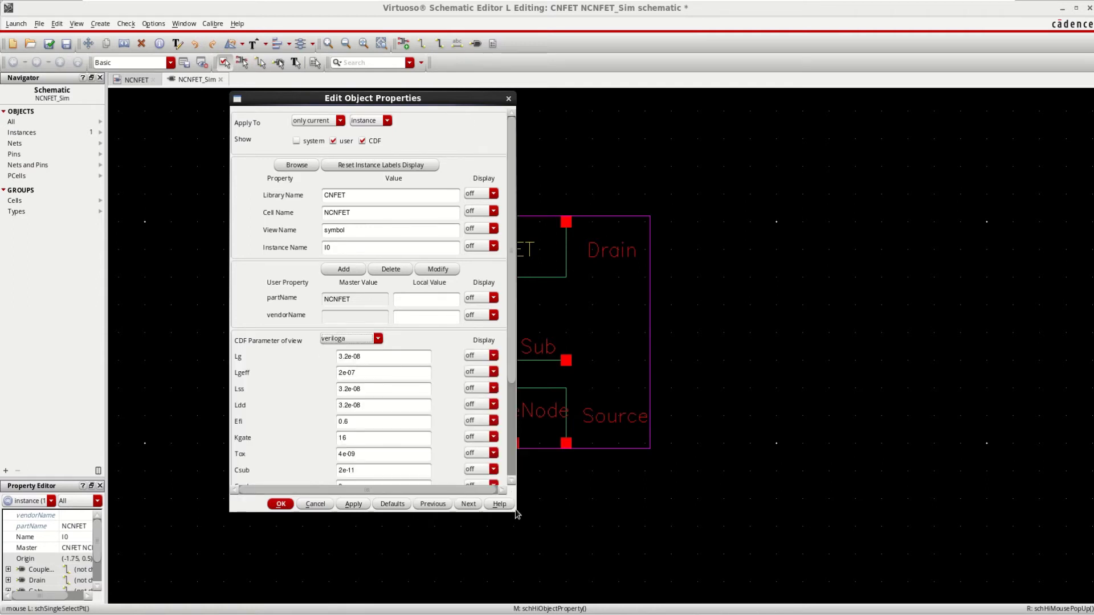
pyautogui.moveTo(516, 513); pyautogui.dragTo(536, 591)
pyautogui.scroll(-1, 445, 437)
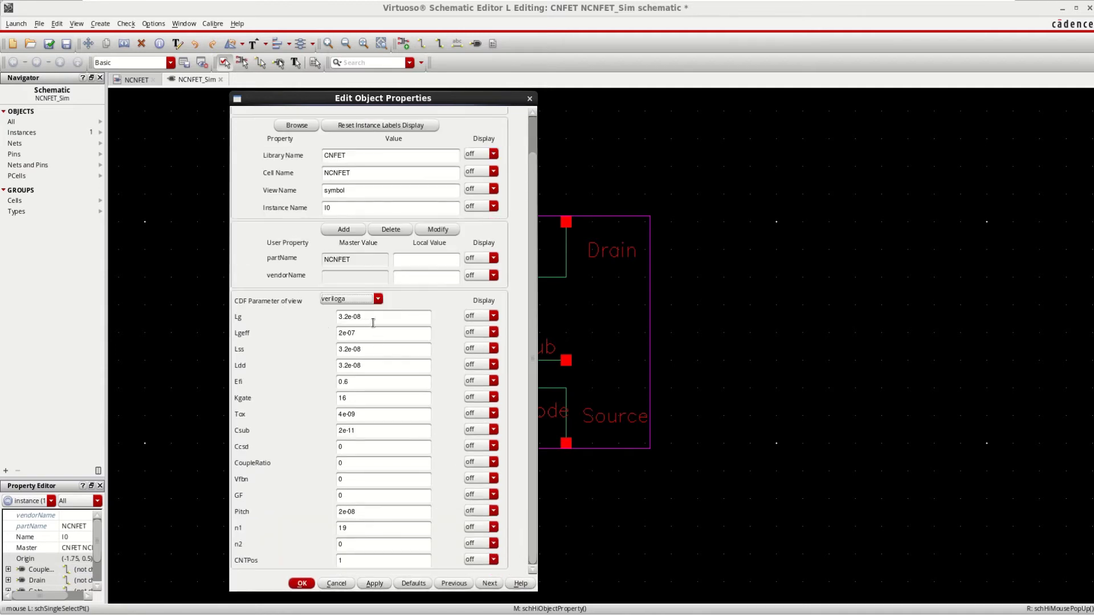
pyautogui.moveTo(373, 323); pyautogui.dragTo(306, 322)
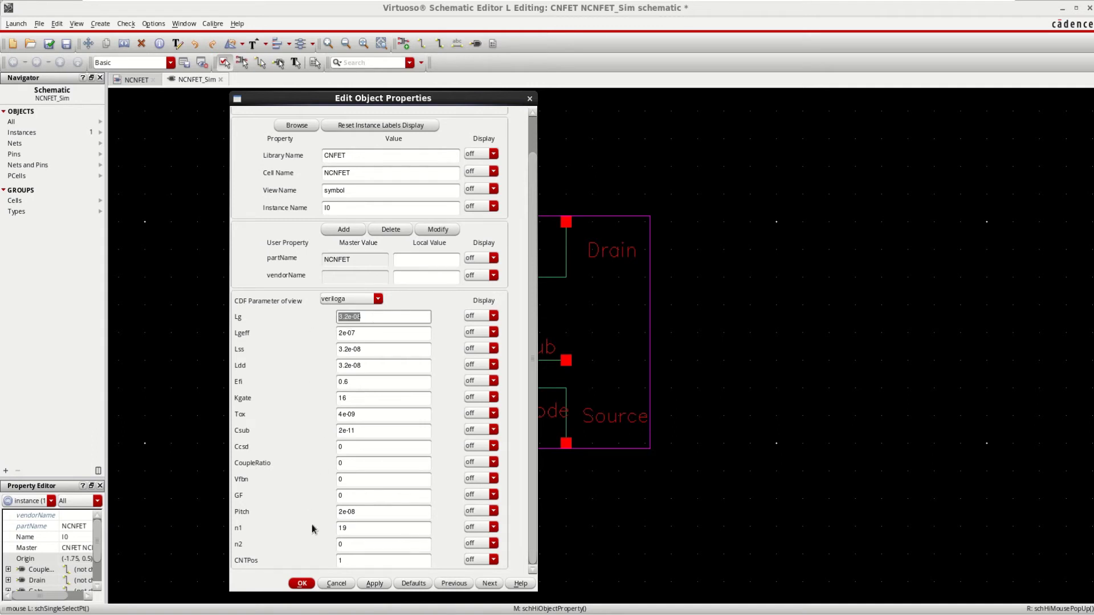
pyautogui.moveTo(370, 533); pyautogui.dragTo(333, 546)
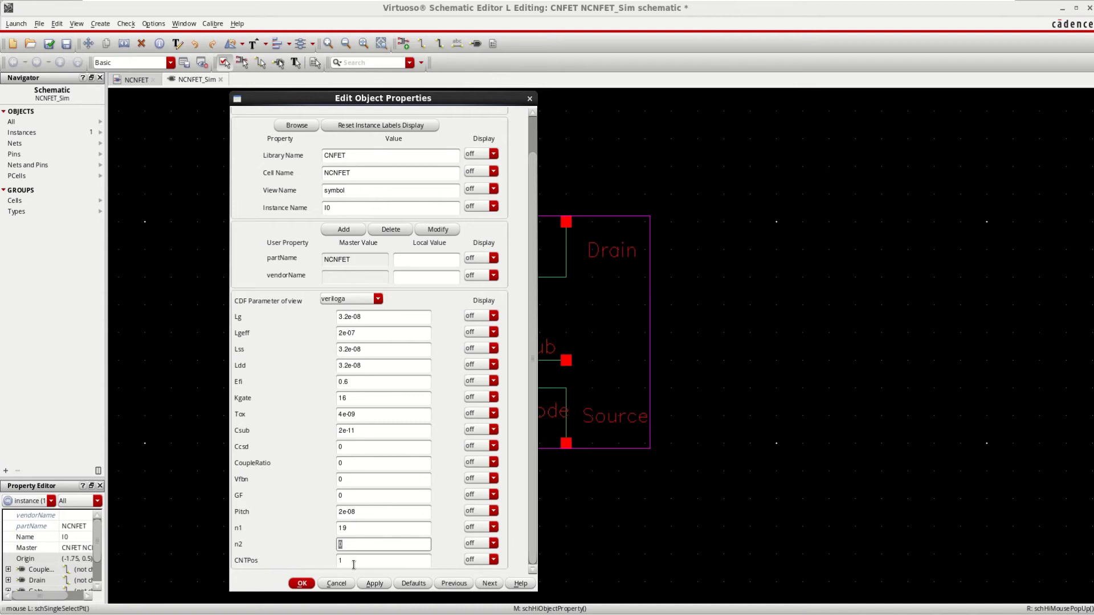
pyautogui.press('Tab')
pyautogui.click(302, 584)
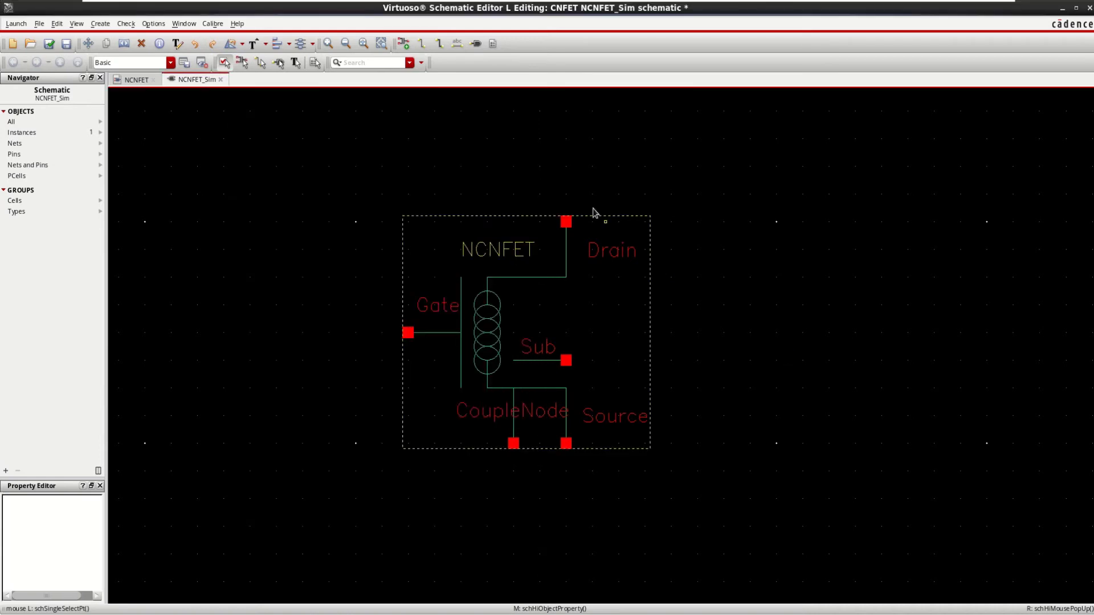
# - Choose the analogLib vdc symbol for a new instance
pyautogui.click(564, 153)
pyautogui.click(404, 43)
pyautogui.click(421, 118)
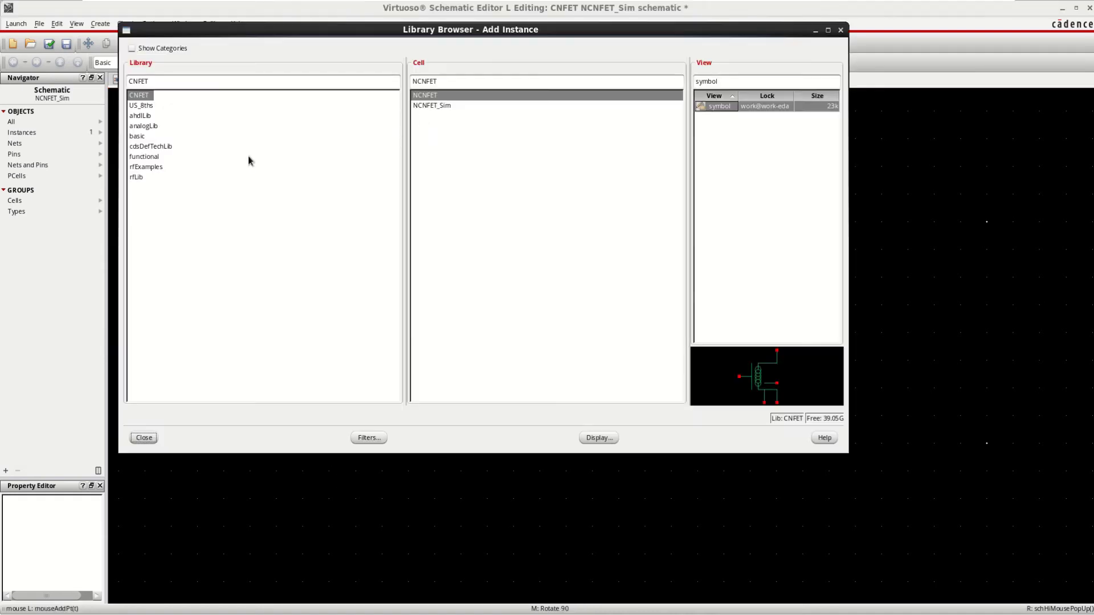
pyautogui.click(147, 126)
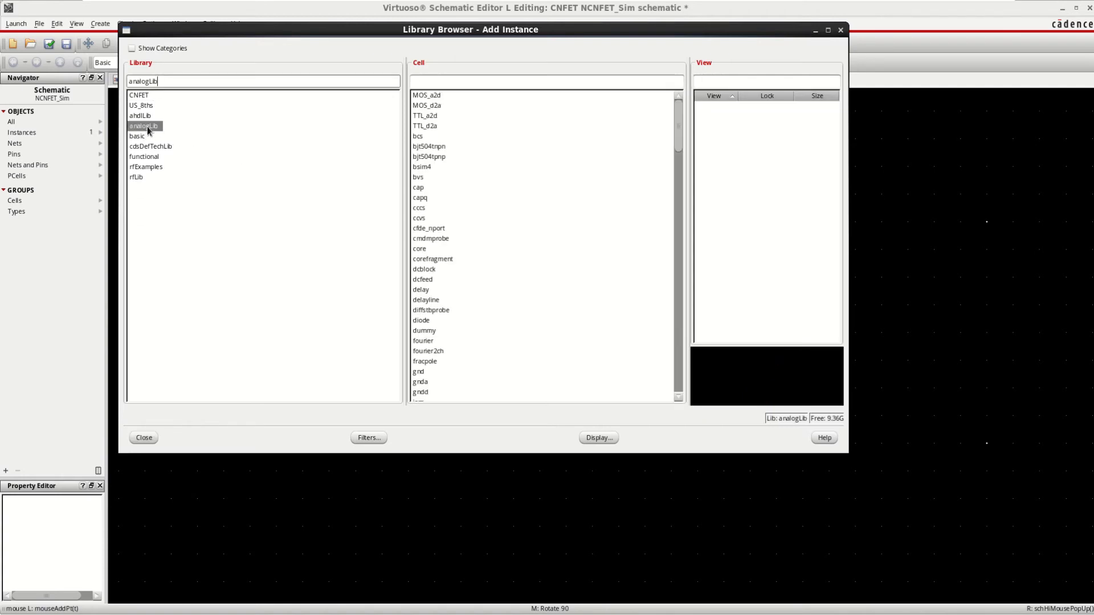
pyautogui.click(433, 79)
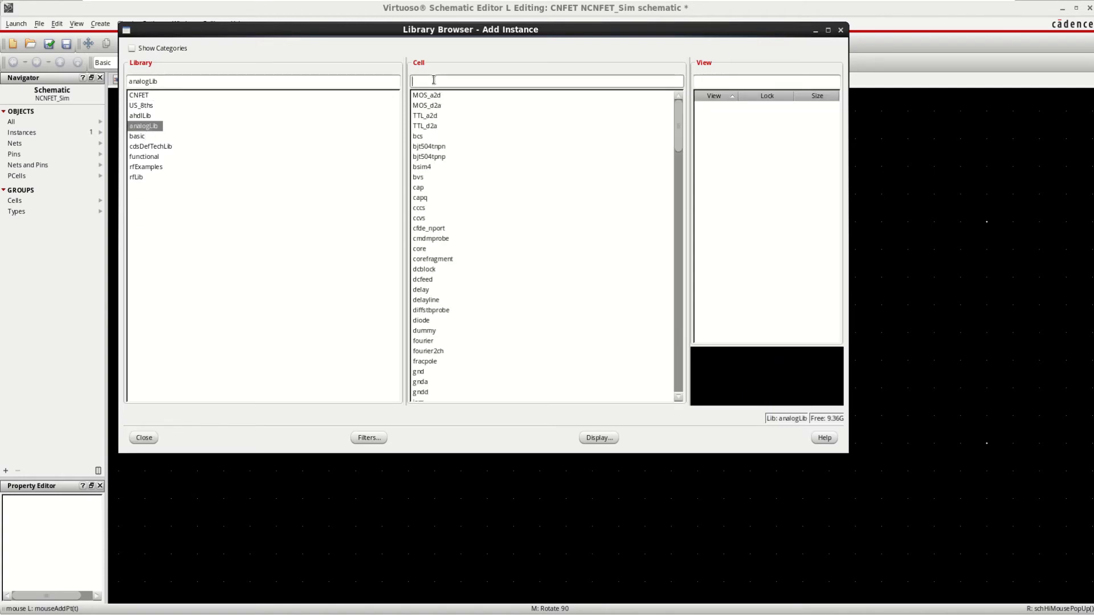
pyautogui.write('vdc')
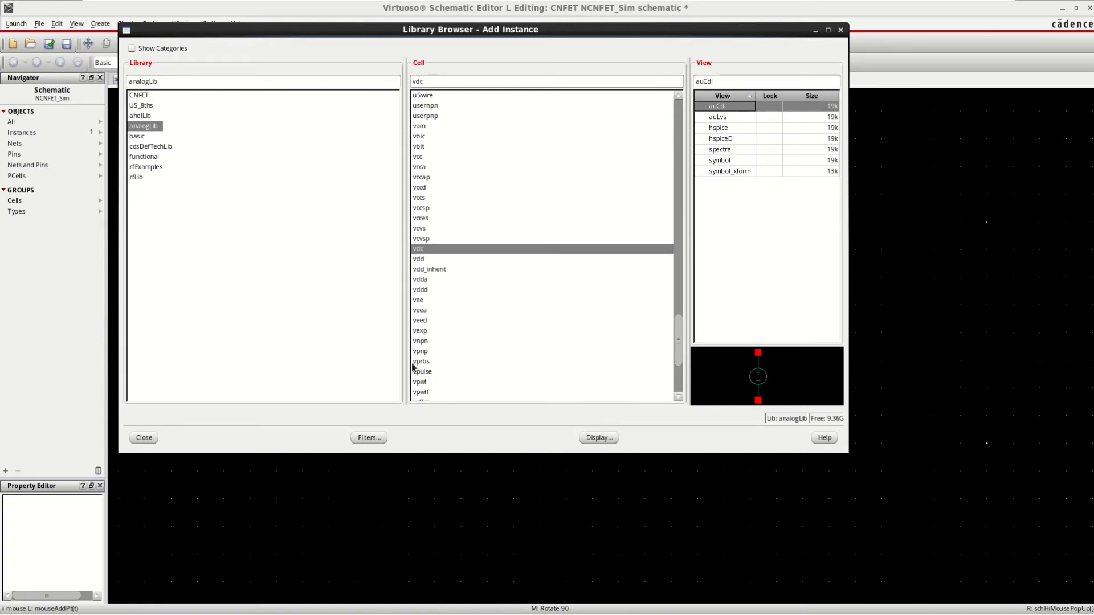
pyautogui.click(728, 159)
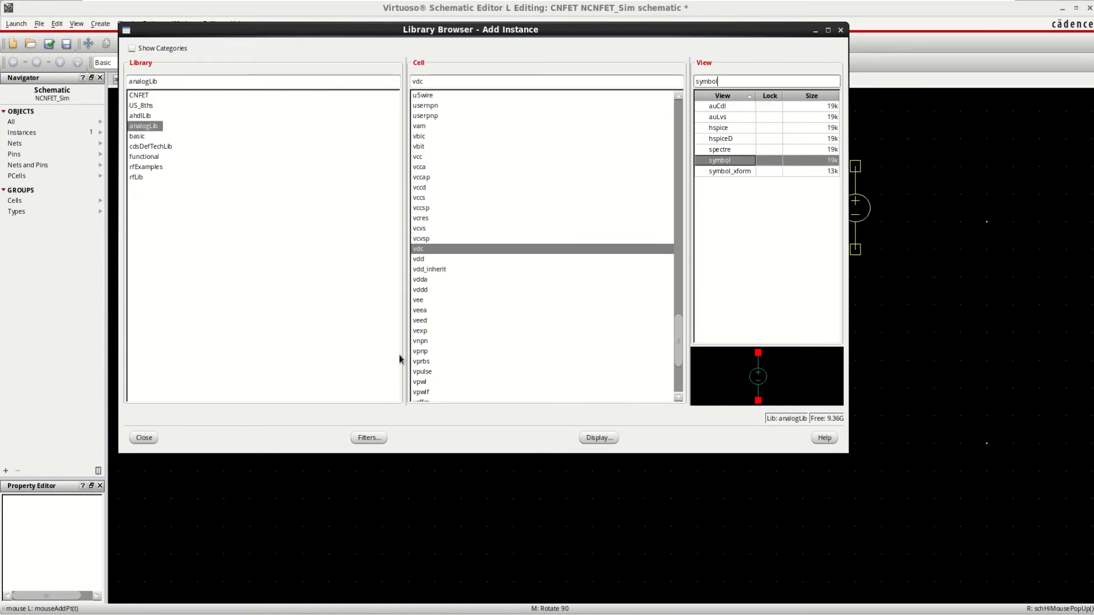
pyautogui.click(153, 438)
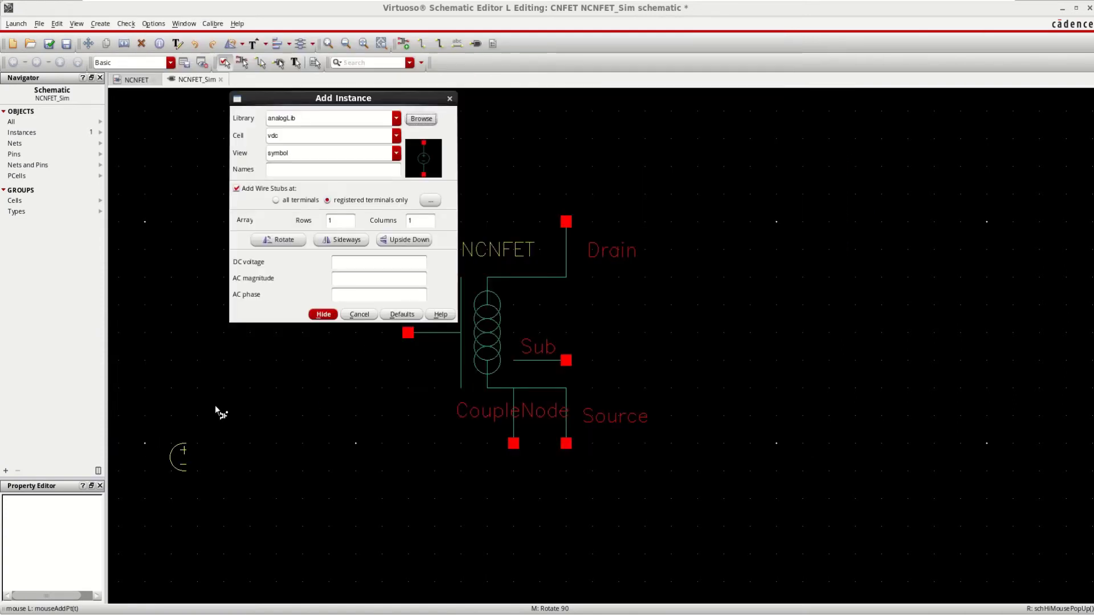
pyautogui.click(324, 315)
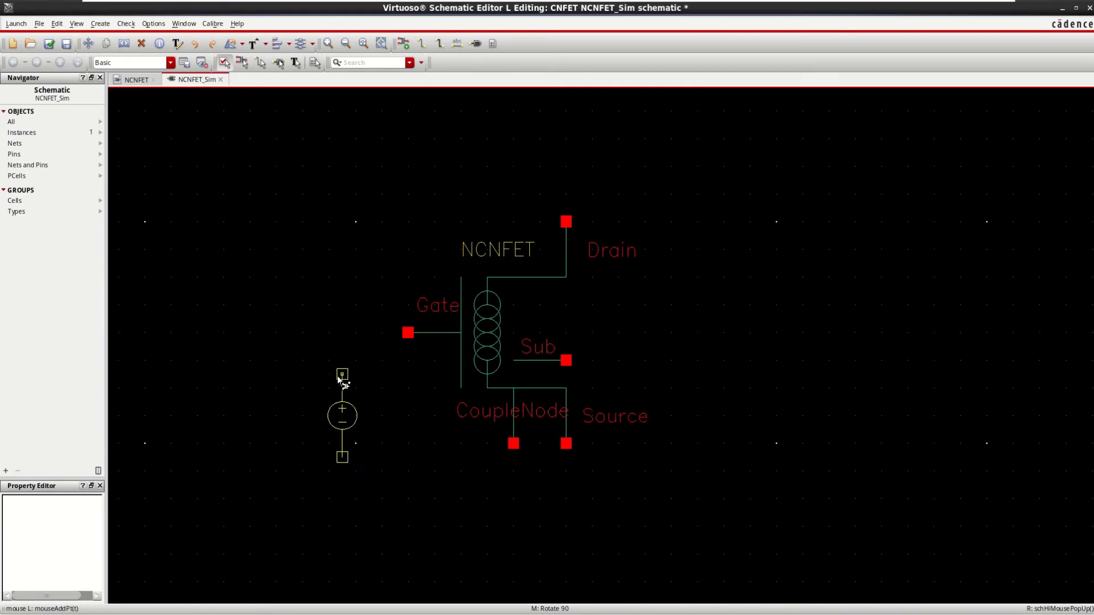
# - Place sources V0 left and V1 right of the NCNFET device
pyautogui.click(328, 375)
pyautogui.click(698, 235)
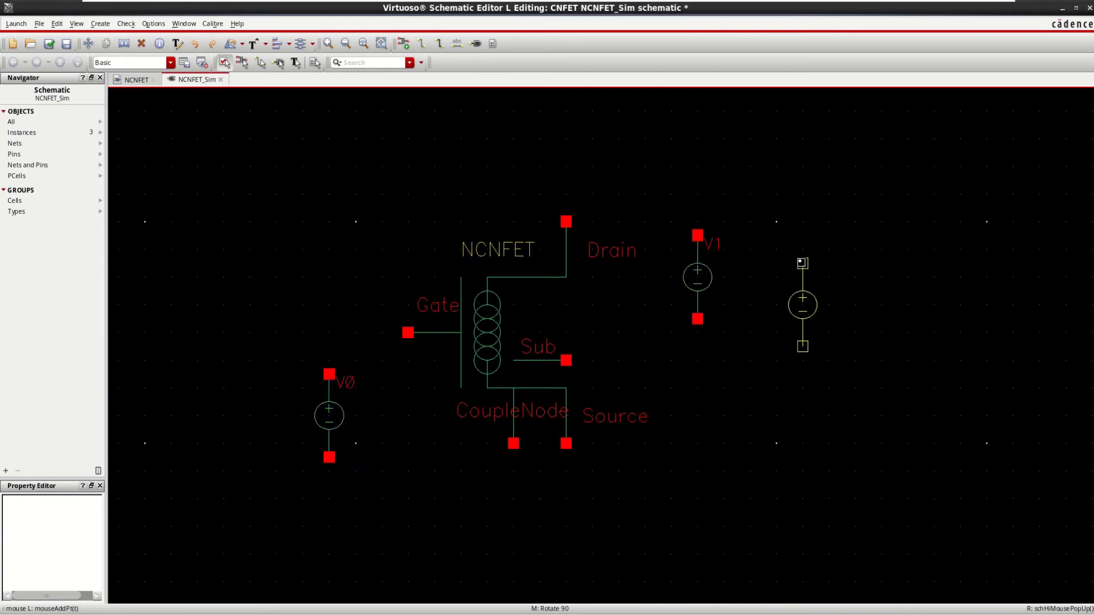
pyautogui.press('Escape')
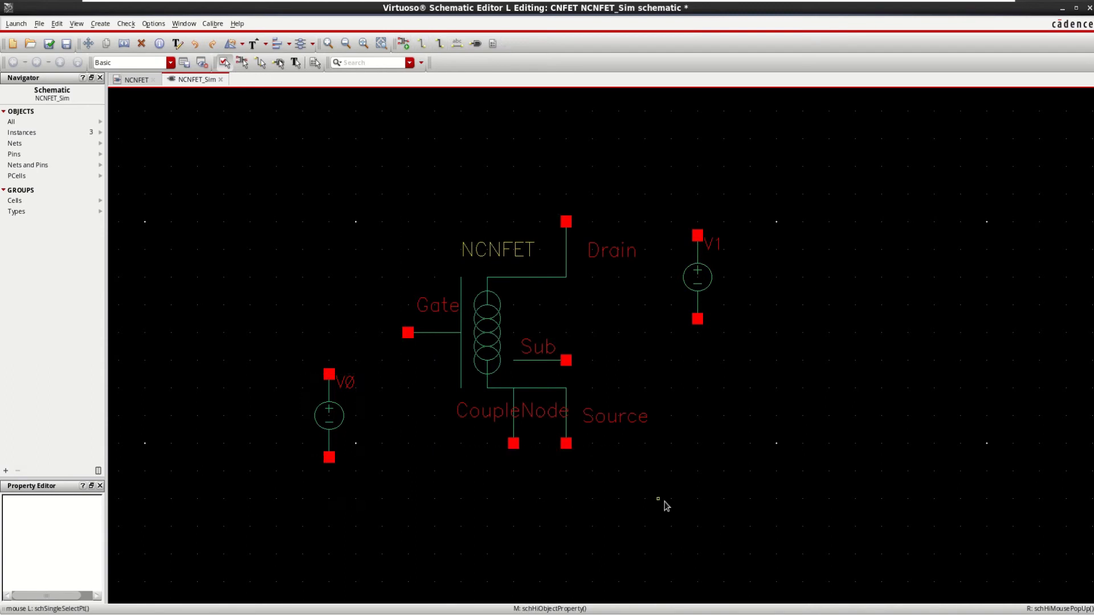
# - Place four analogLib gnd symbols at V0's lower pin, the Source pin, V1's lower pin and CoupleNode
pyautogui.click(403, 44)
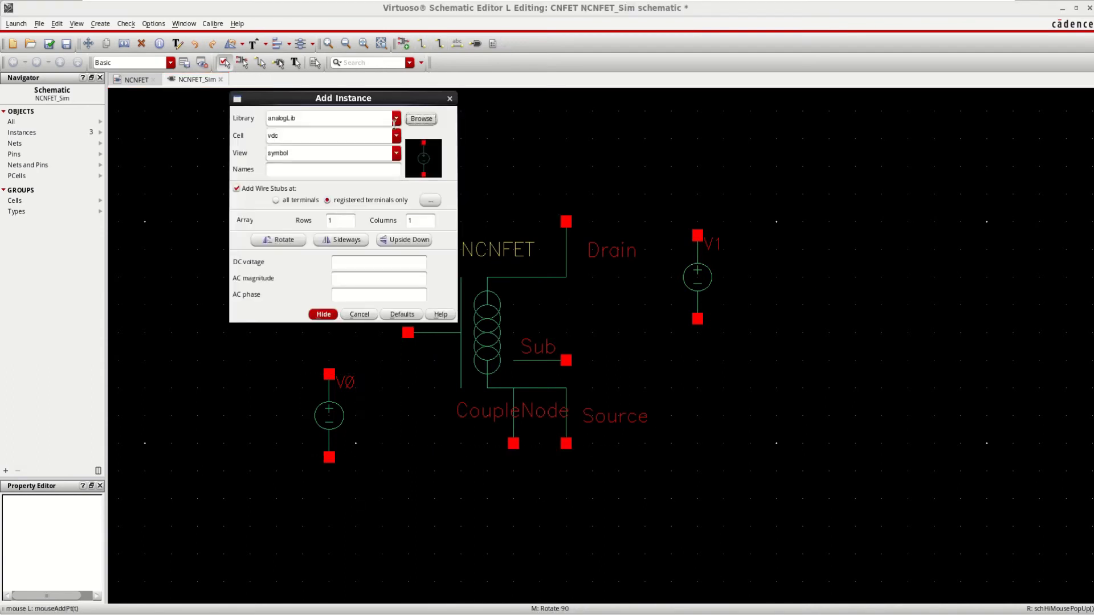
pyautogui.click(422, 118)
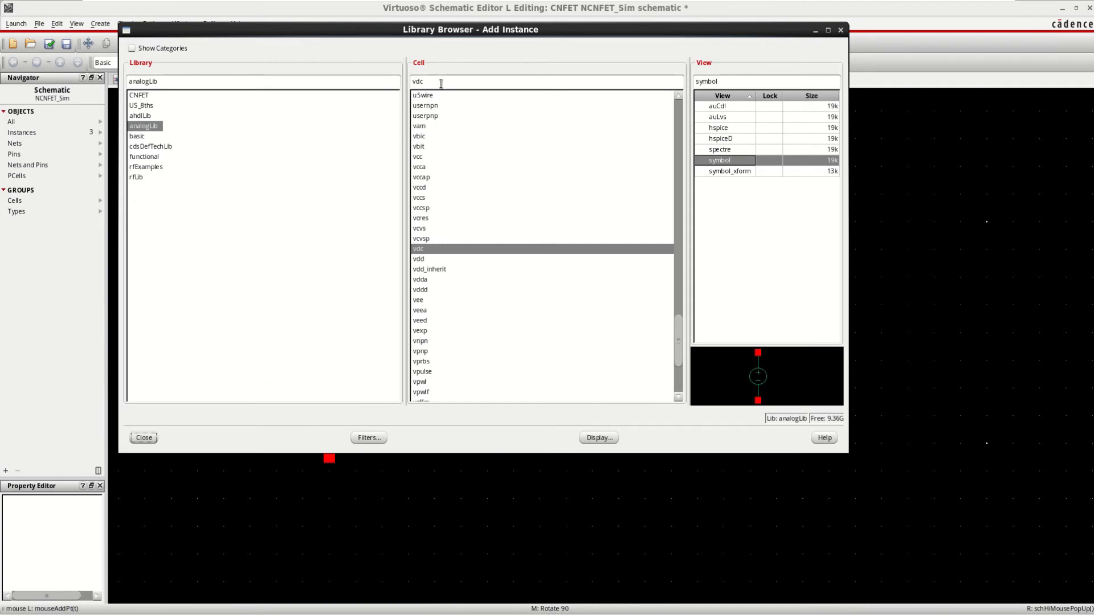
pyautogui.click(416, 82)
pyautogui.write('gnd')
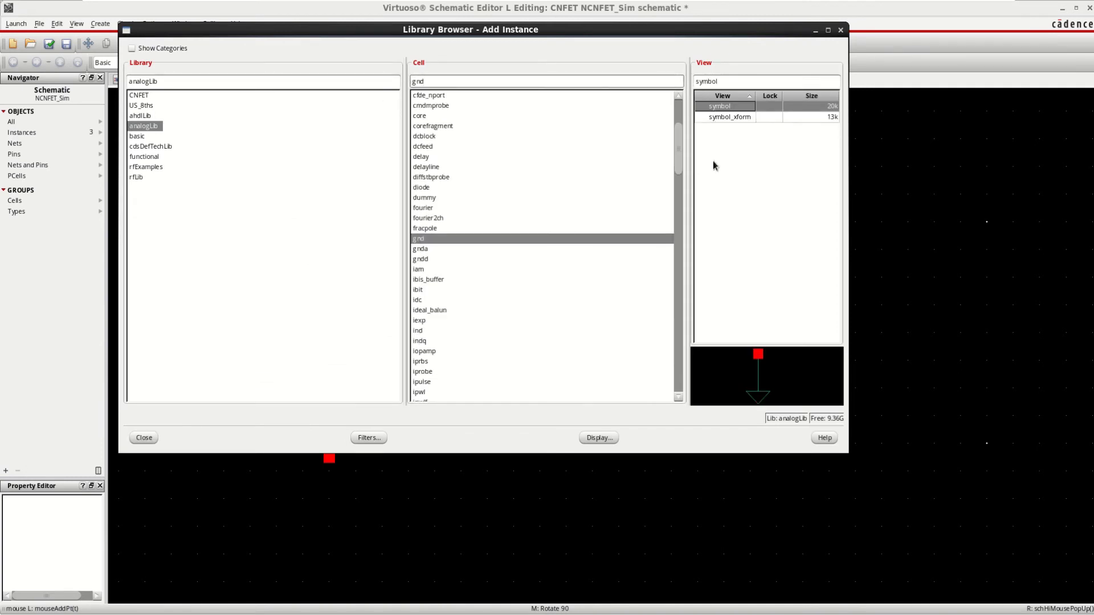
pyautogui.click(153, 439)
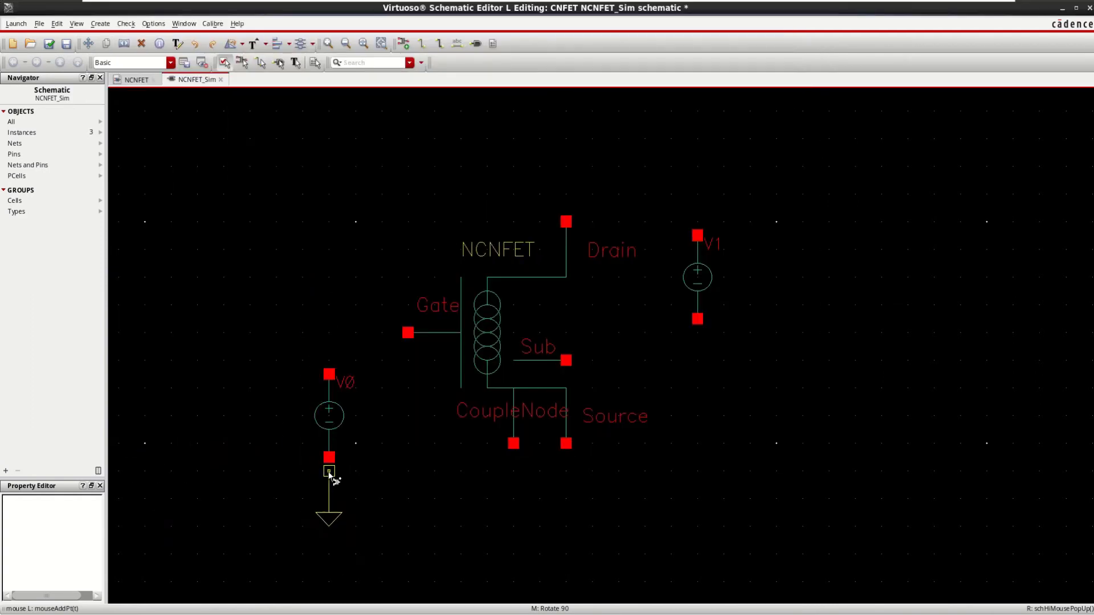
pyautogui.click(329, 485)
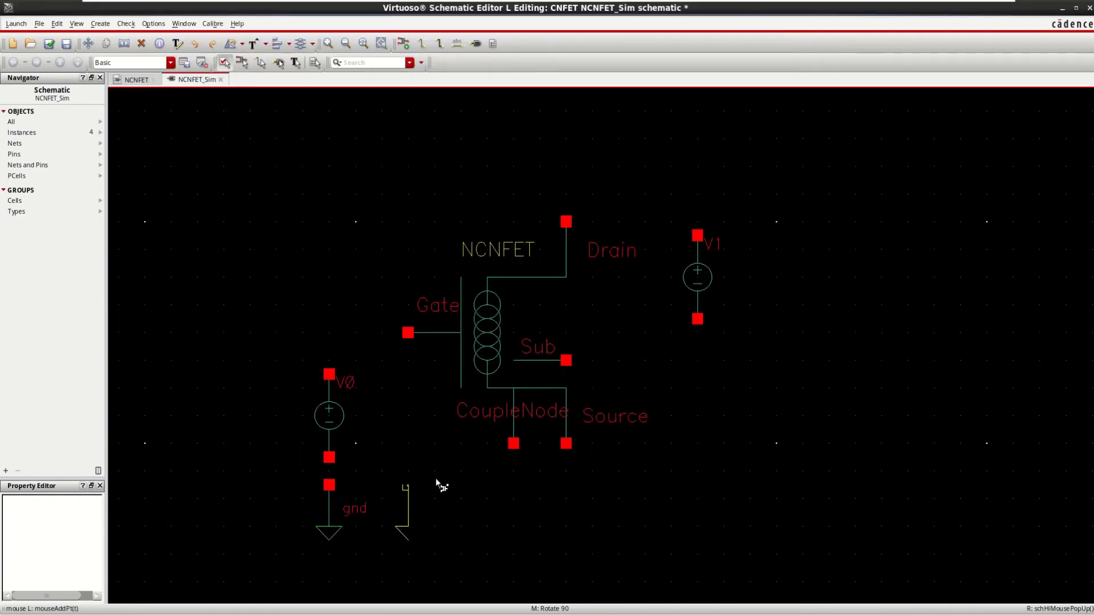
pyautogui.click(571, 475)
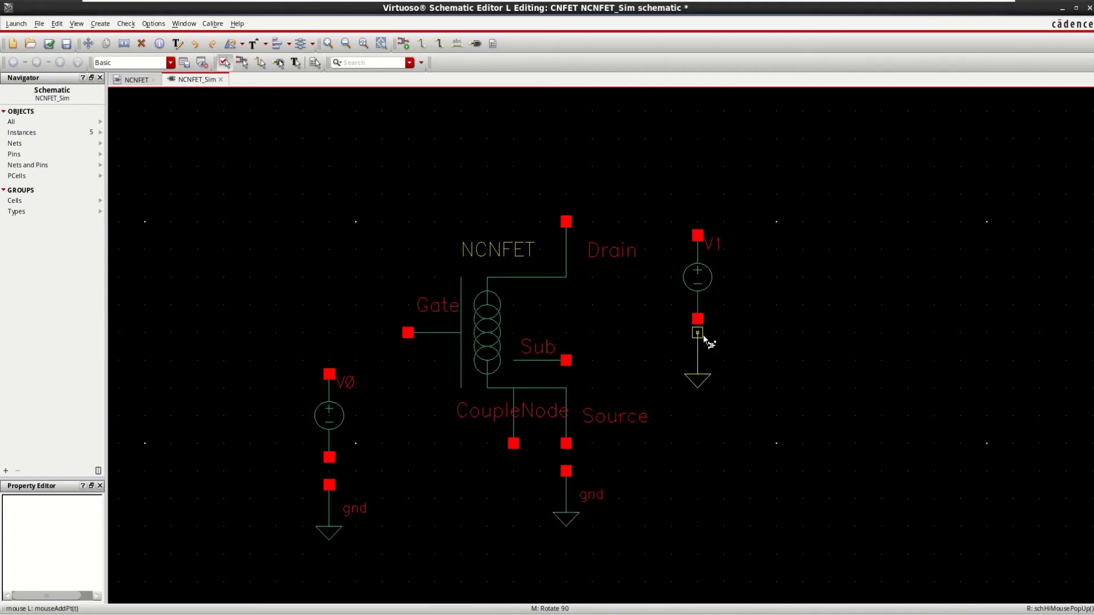
pyautogui.click(704, 338)
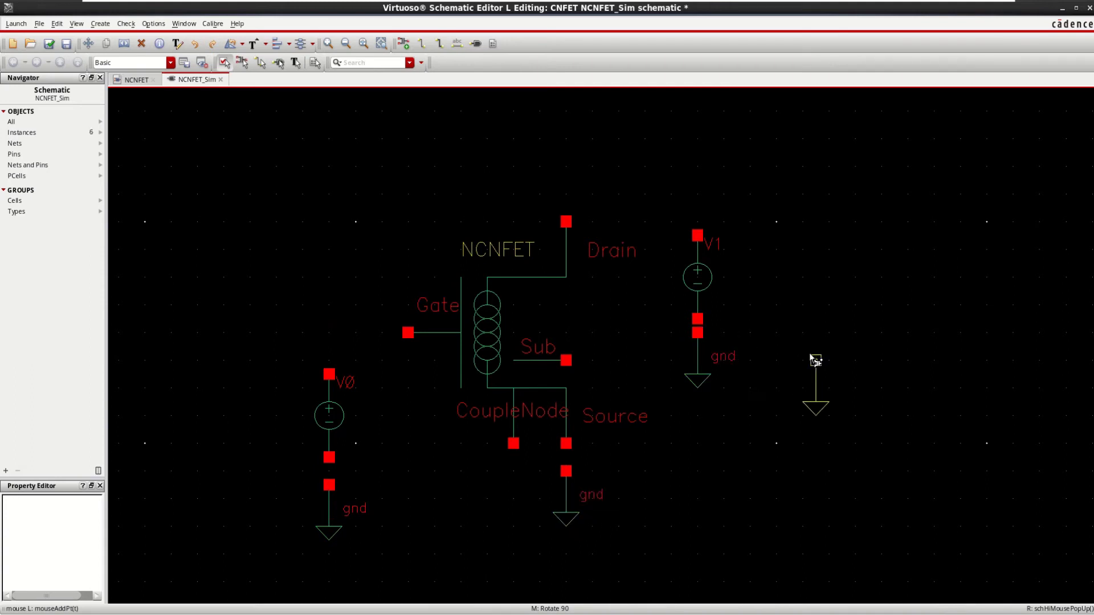
pyautogui.click(519, 445)
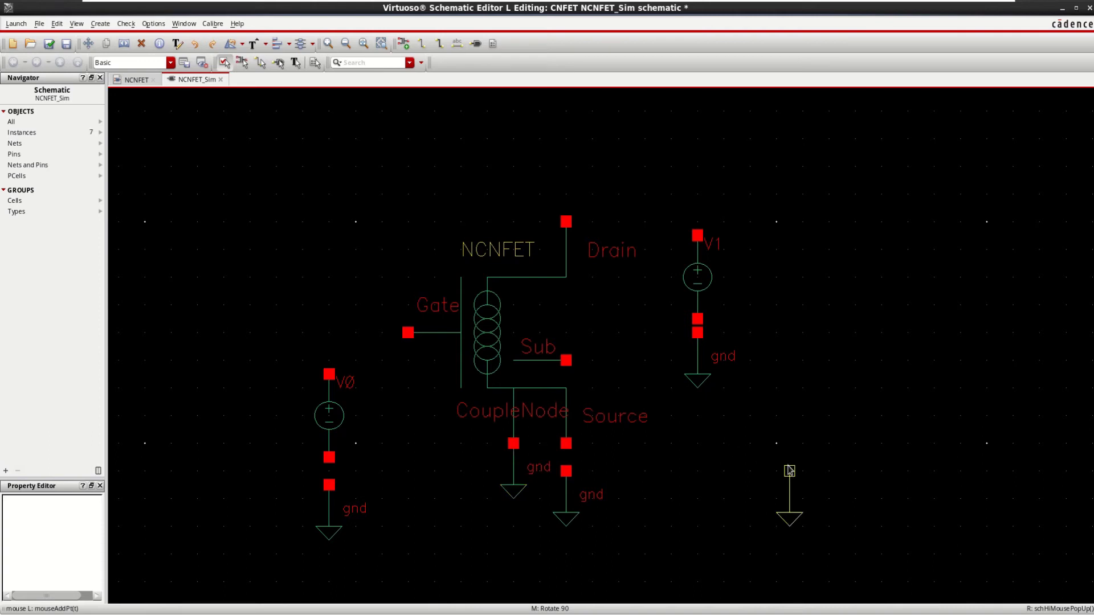
# - Wire the Drain pin to V1's top pin and the Gate pin to V0's top pin
pyautogui.press('Escape')
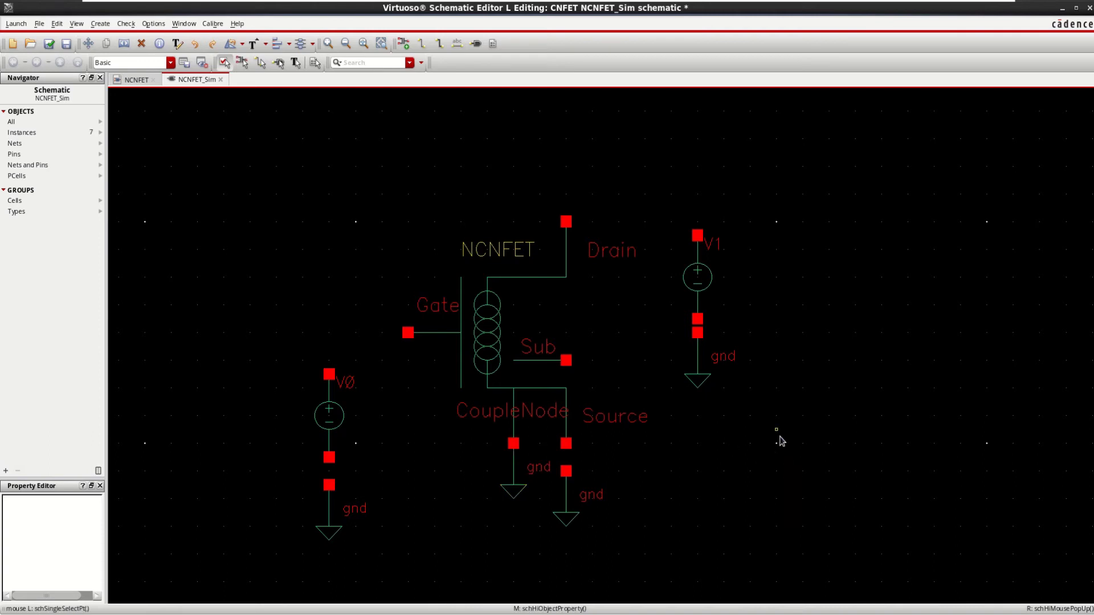
pyautogui.click(422, 43)
pyautogui.click(566, 222)
pyautogui.click(698, 181)
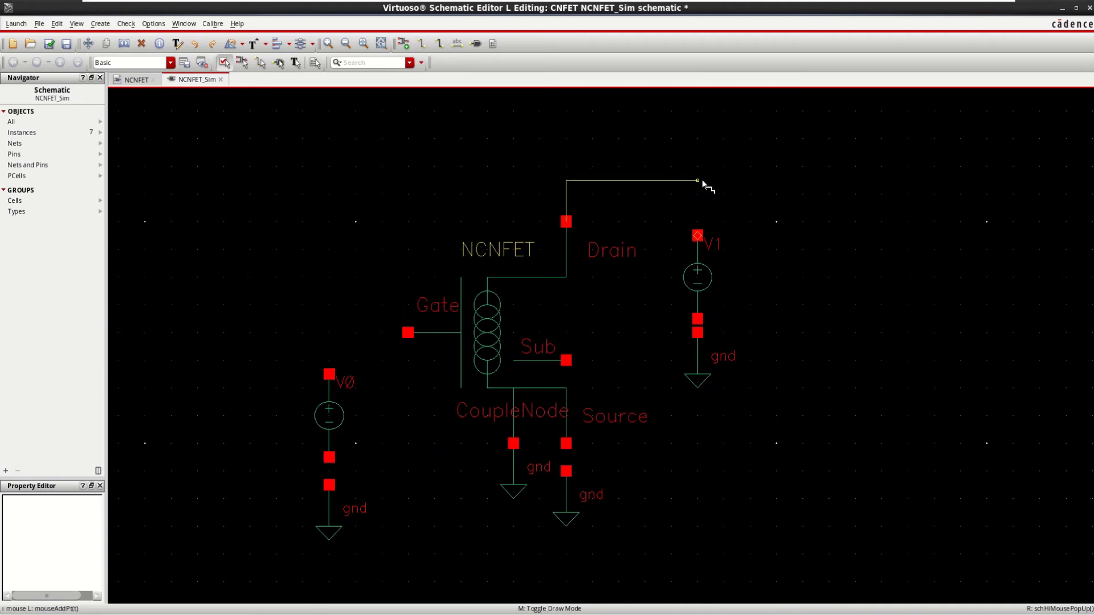
pyautogui.click(698, 235)
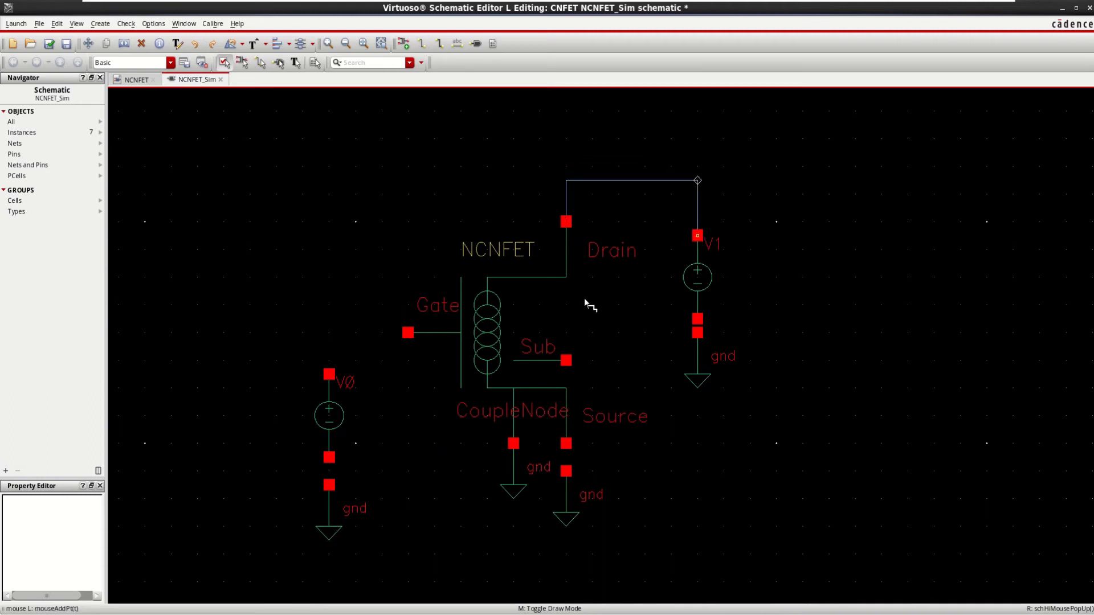
pyautogui.click(408, 332)
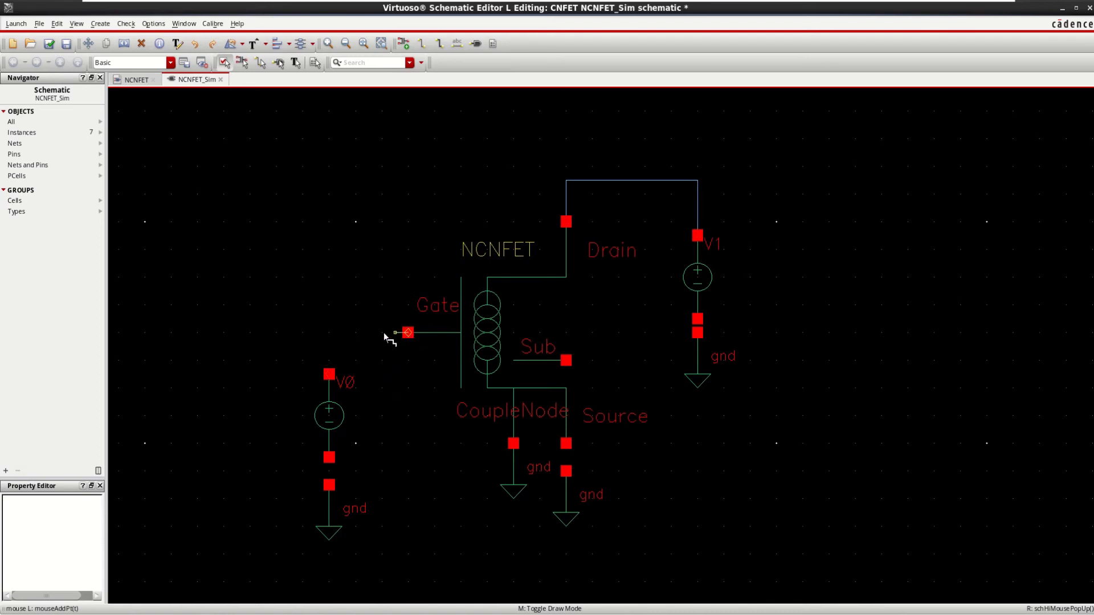
pyautogui.click(329, 374)
# - Connect V0 and Source to their grounds and tie the Sub pin to the Source wire
pyautogui.click(329, 458)
pyautogui.click(329, 485)
pyautogui.click(566, 443)
pyautogui.click(566, 471)
pyautogui.click(567, 361)
pyautogui.click(566, 459)
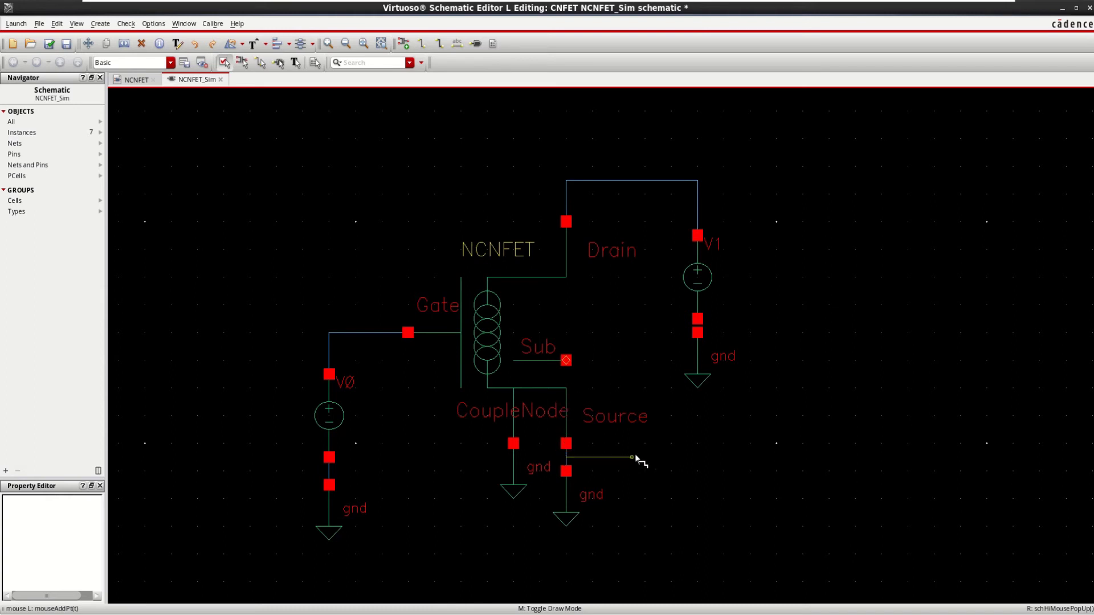
pyautogui.click(566, 361)
# - Check and save, then move the CoupleNode and V1 grounds onto their wires and recheck
pyautogui.press('Escape')
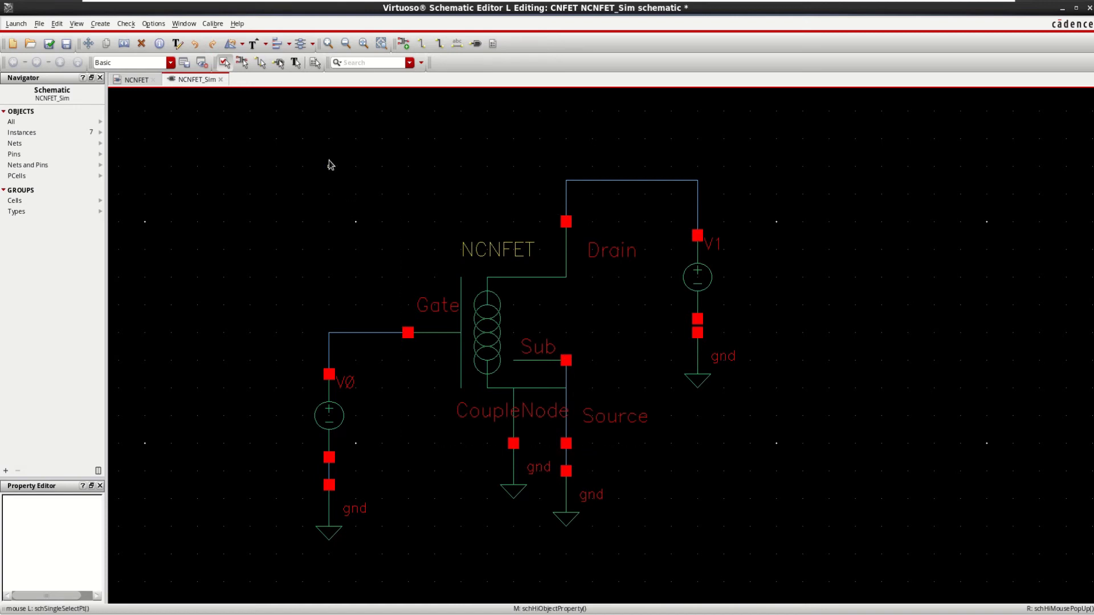
pyautogui.click(56, 45)
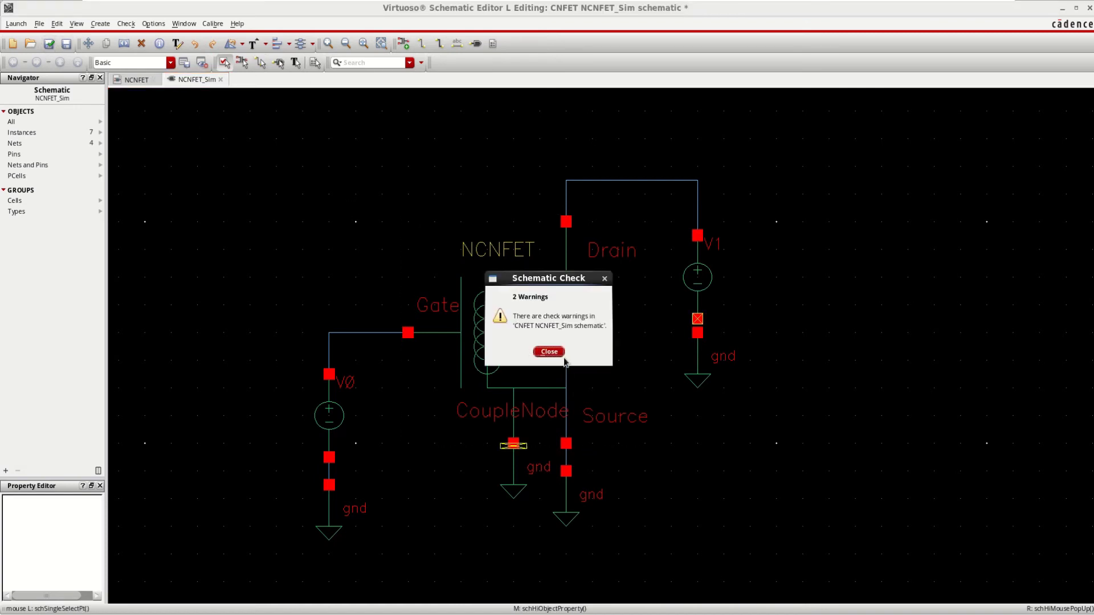
pyautogui.click(550, 351)
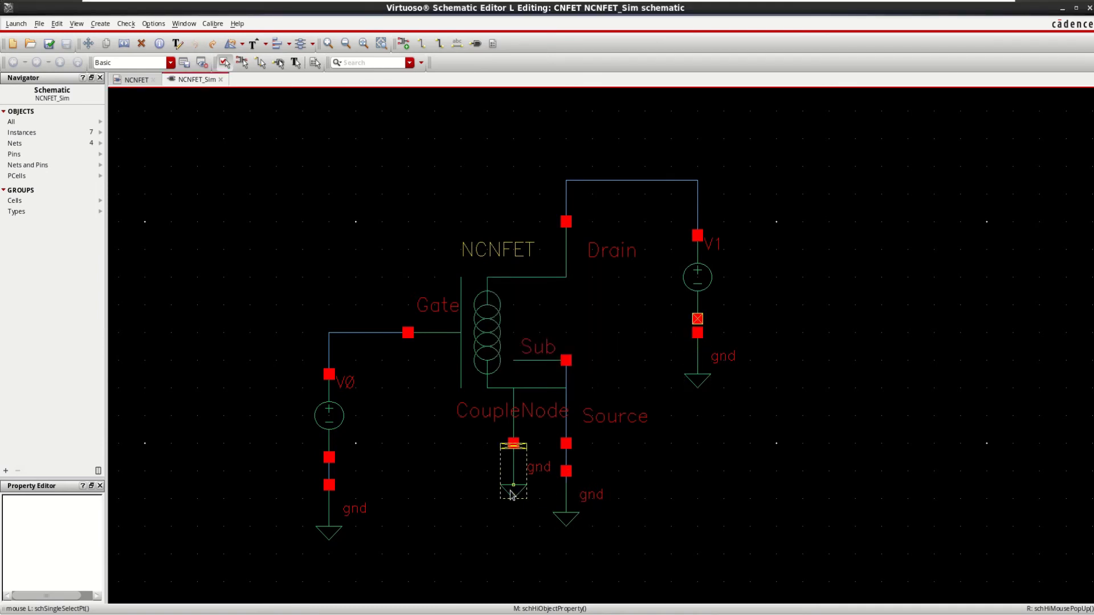
pyautogui.moveTo(511, 495); pyautogui.dragTo(513, 509)
pyautogui.moveTo(696, 365)
pyautogui.mouseDown()
pyautogui.moveTo(698, 347)
pyautogui.moveTo(699, 376)
pyautogui.mouseUp()
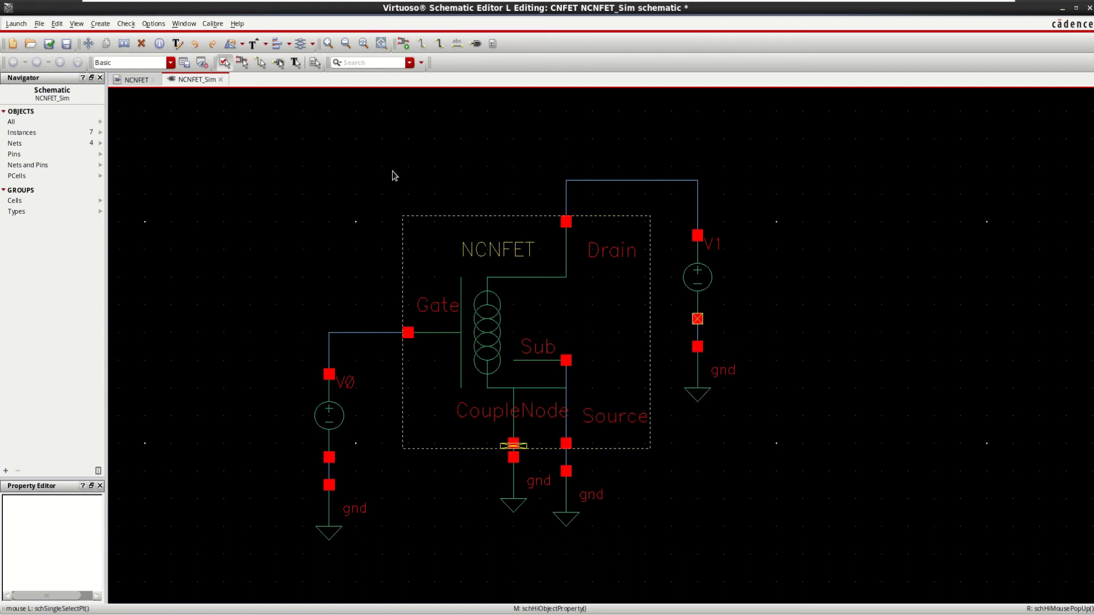
pyautogui.click(49, 43)
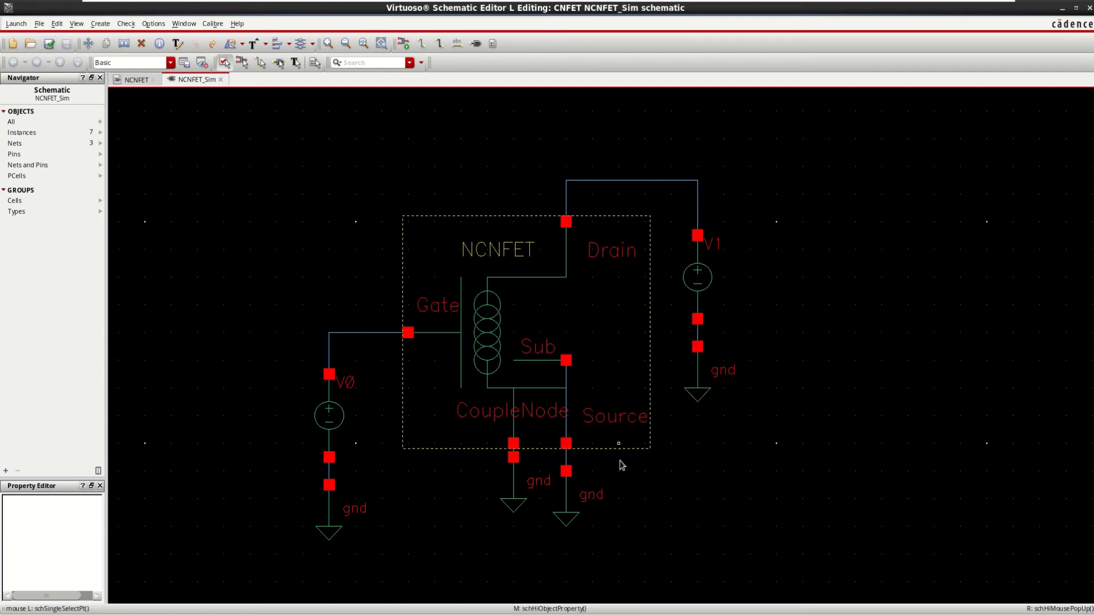
# - Move V0's ground up onto its wire, inspect the Gate and Source pins, and check and save
pyautogui.press('f')
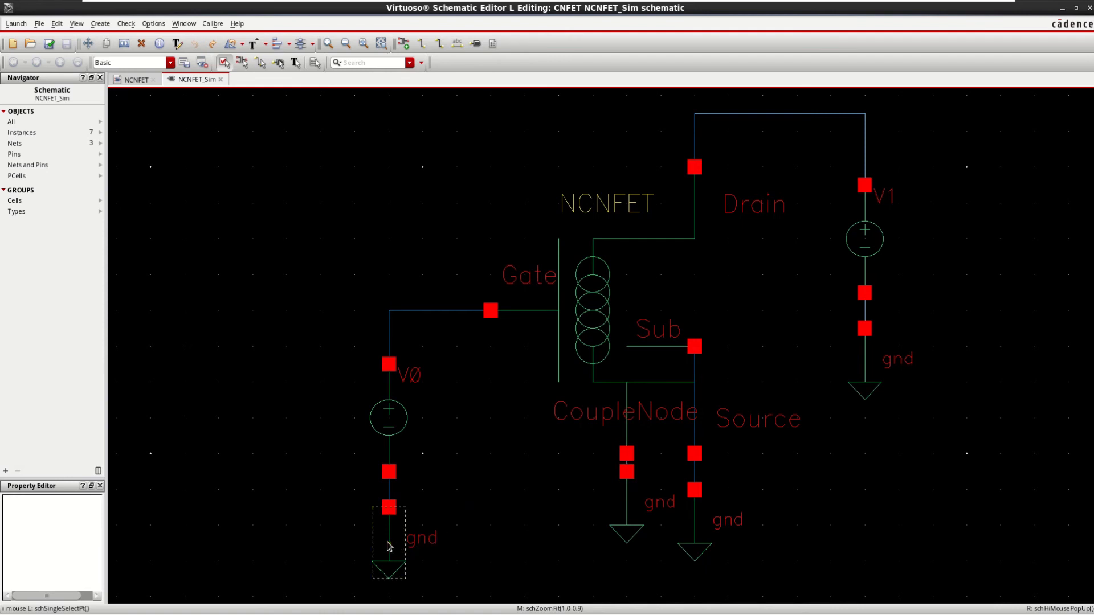
pyautogui.moveTo(389, 546); pyautogui.dragTo(390, 529)
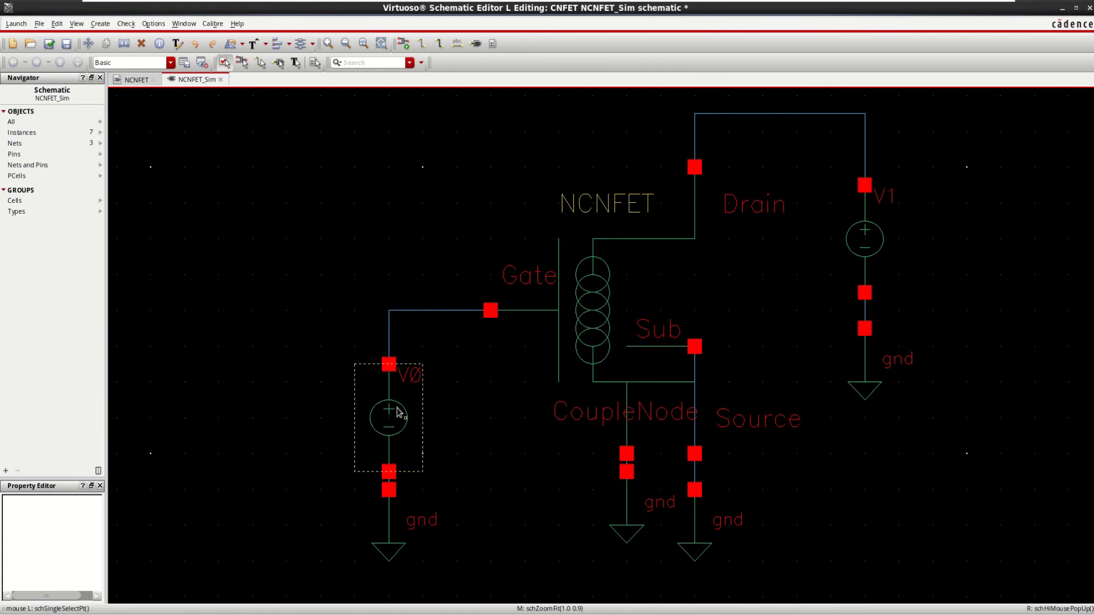
pyautogui.click(492, 311)
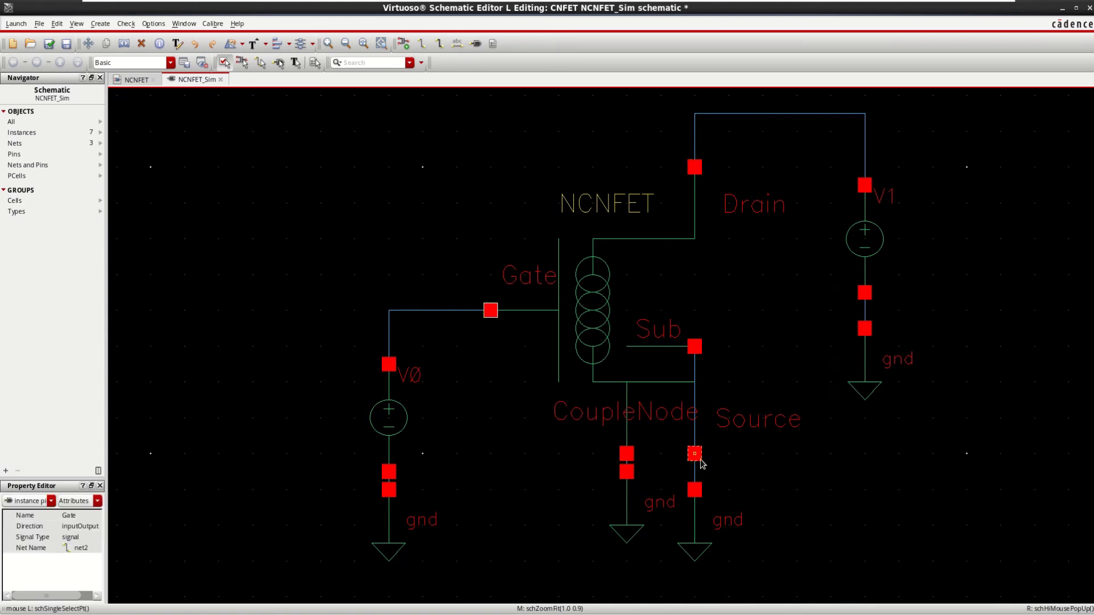
pyautogui.click(697, 454)
pyautogui.click(309, 209)
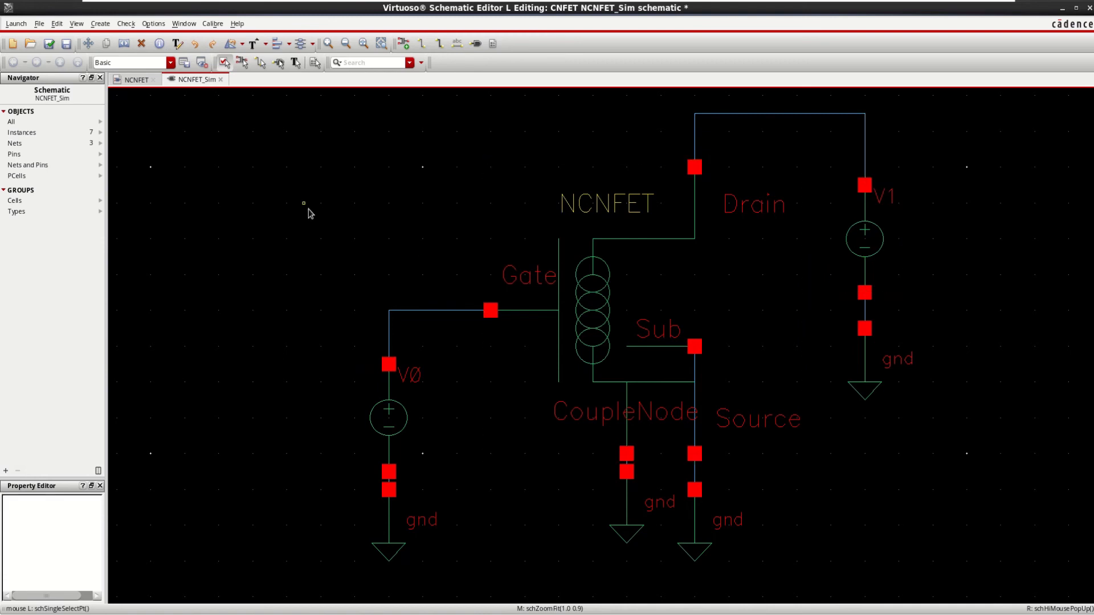
pyautogui.middleClick(308, 214)
pyautogui.click(47, 45)
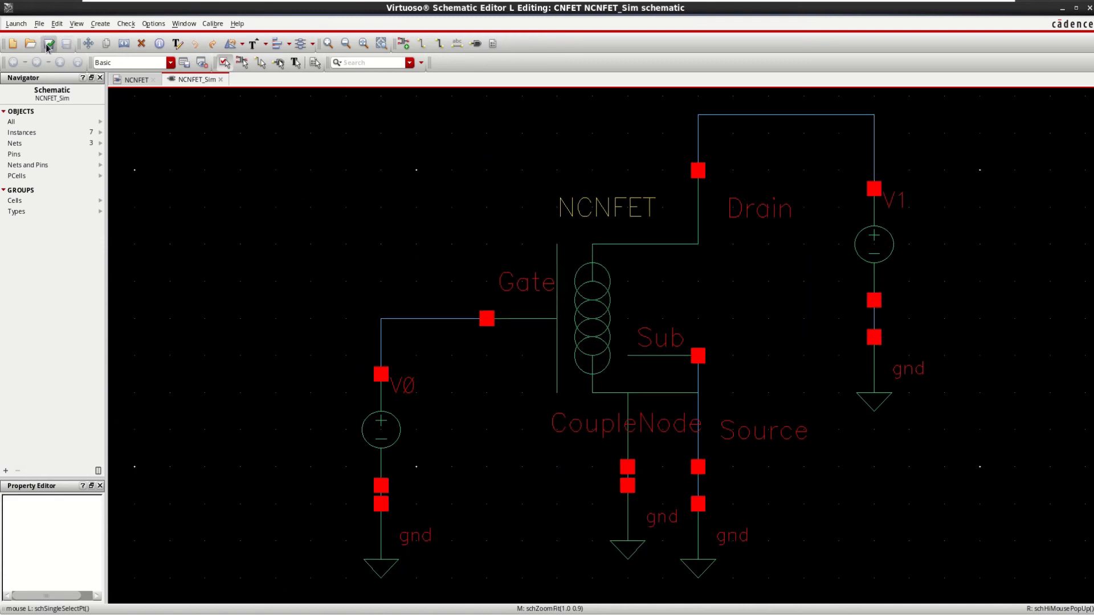
# - Launch ADE L from the schematic and restore the previous simulation setup
pyautogui.click(16, 24)
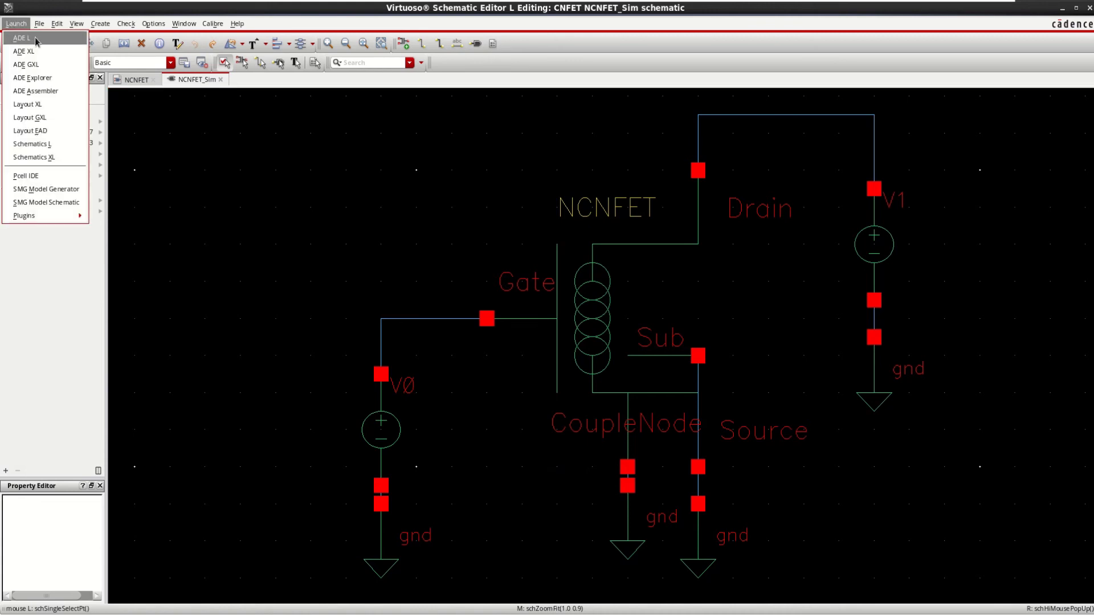
pyautogui.click(21, 38)
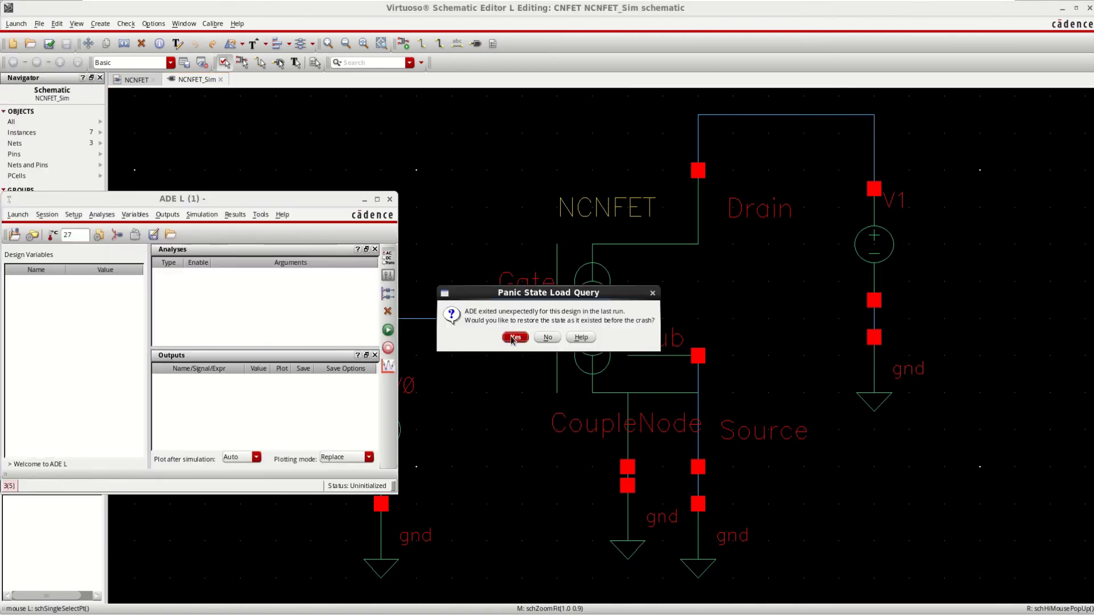
pyautogui.click(511, 337)
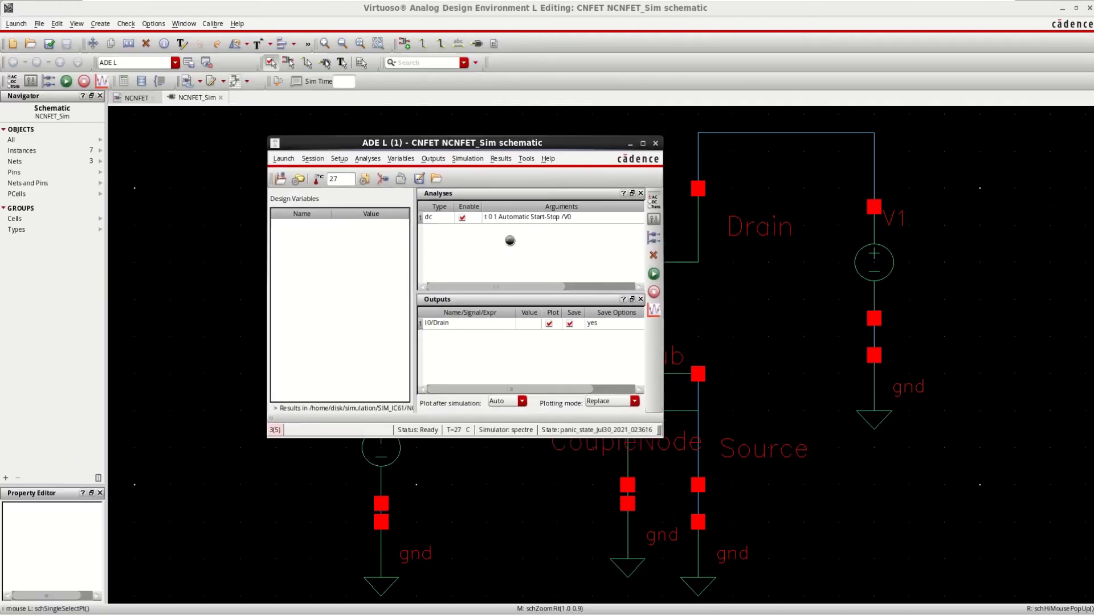
pyautogui.rightClick(511, 244)
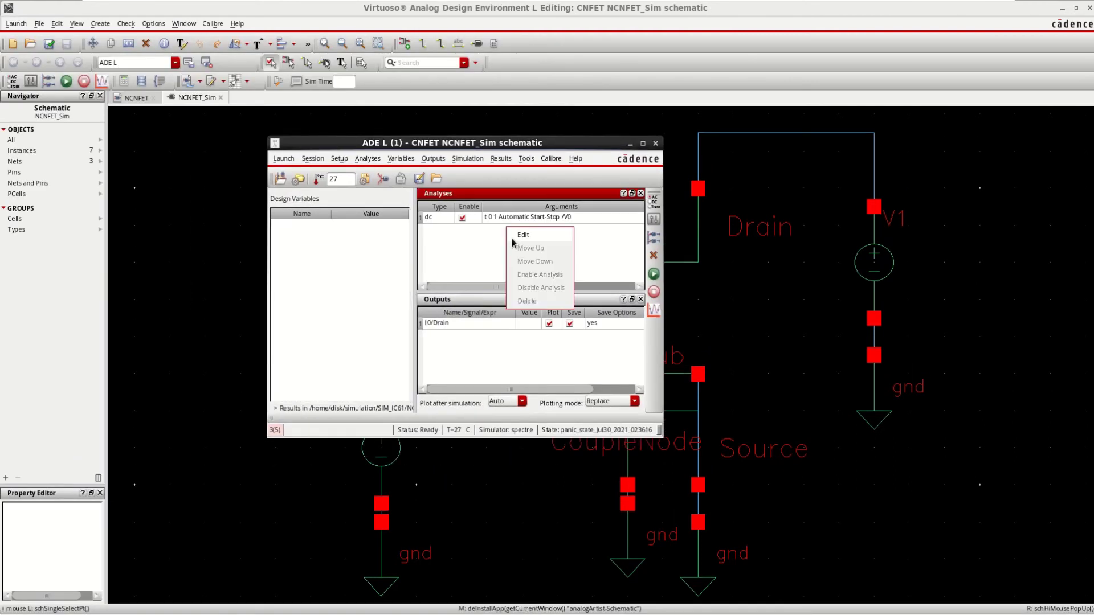
pyautogui.click(466, 240)
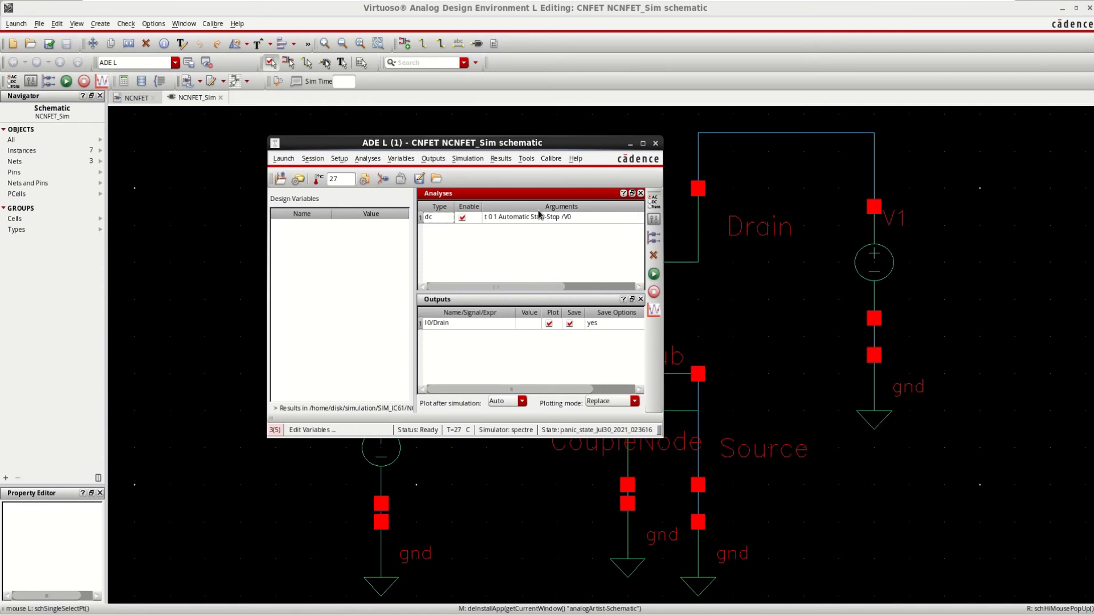
# - Add a dc analysis sweeping V0's DC voltage from 0 to 1 V
pyautogui.click(367, 160)
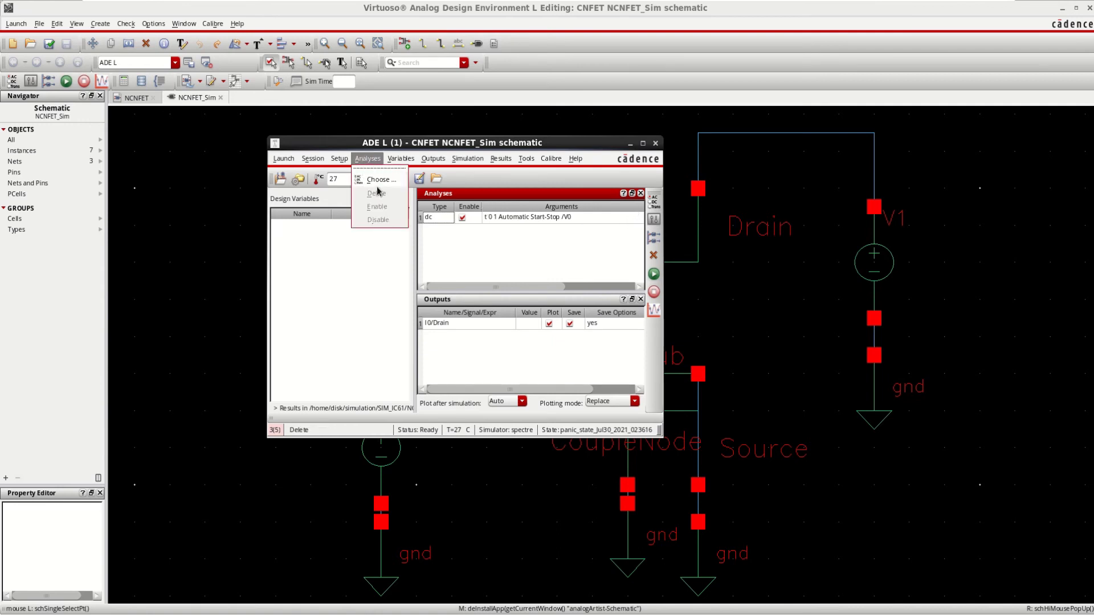
pyautogui.click(381, 180)
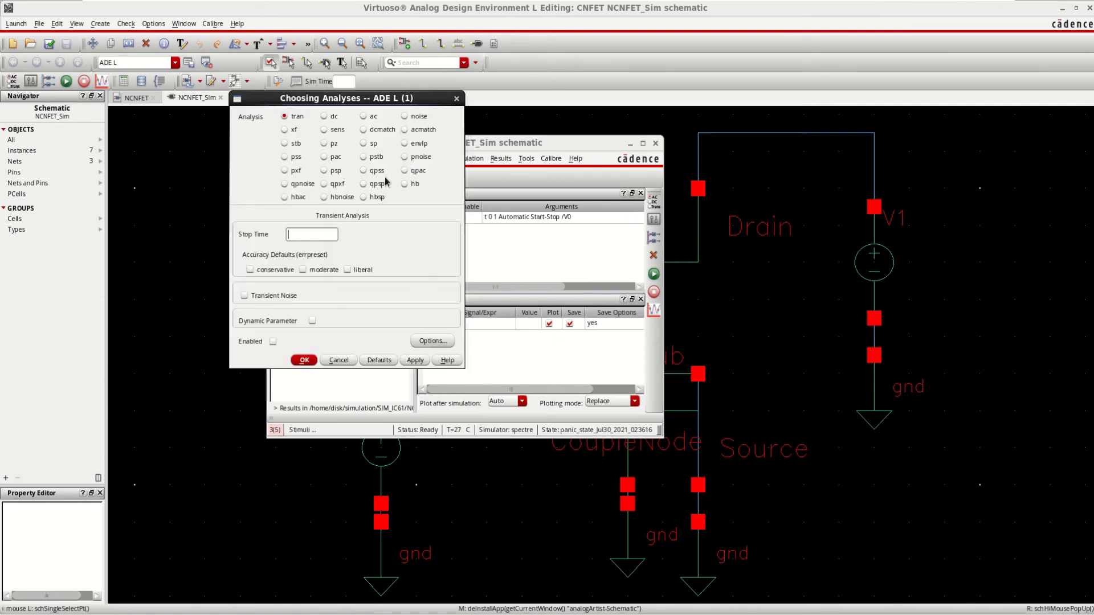
pyautogui.click(328, 119)
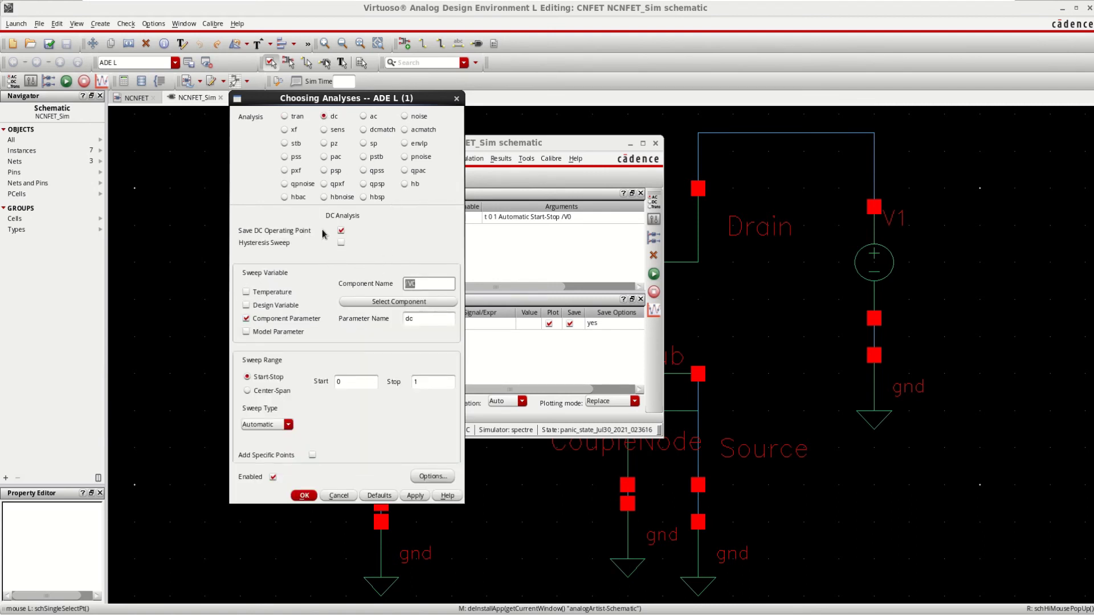
pyautogui.click(381, 303)
pyautogui.click(382, 434)
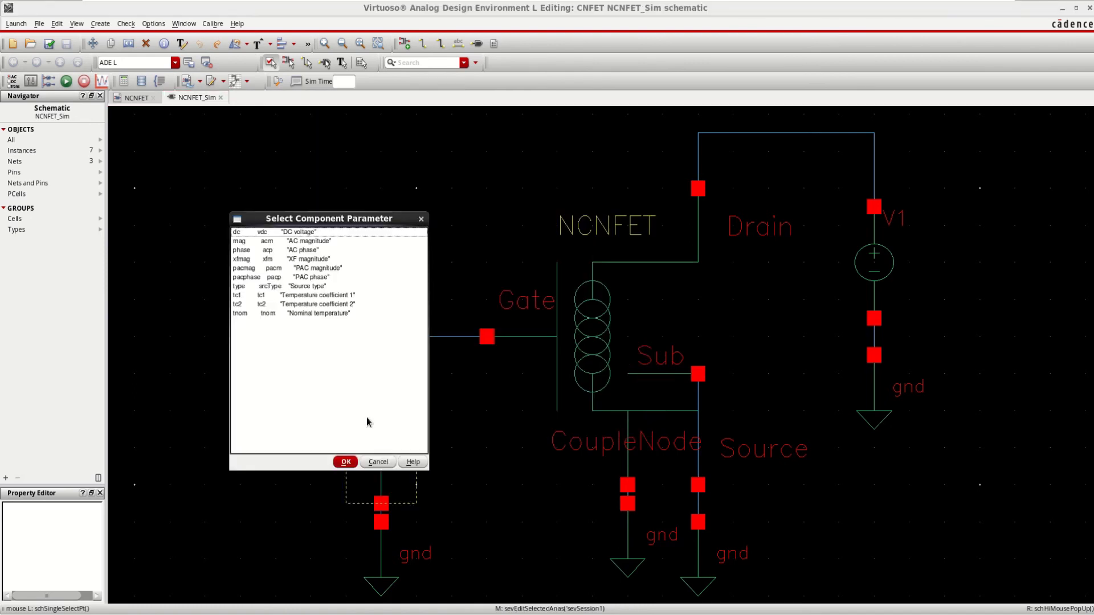
pyautogui.click(268, 233)
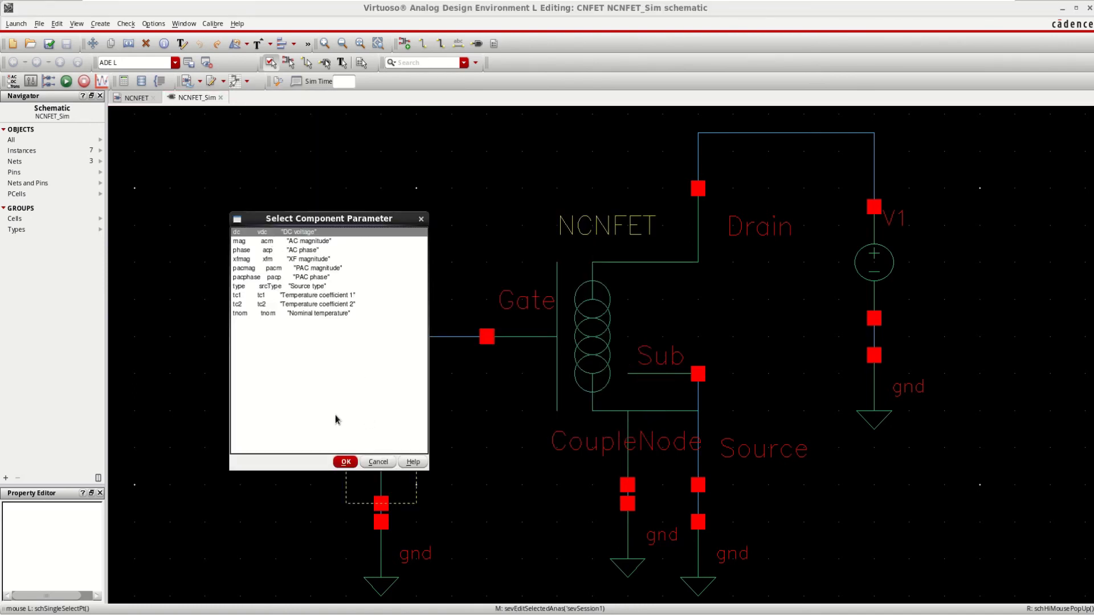
pyautogui.click(347, 463)
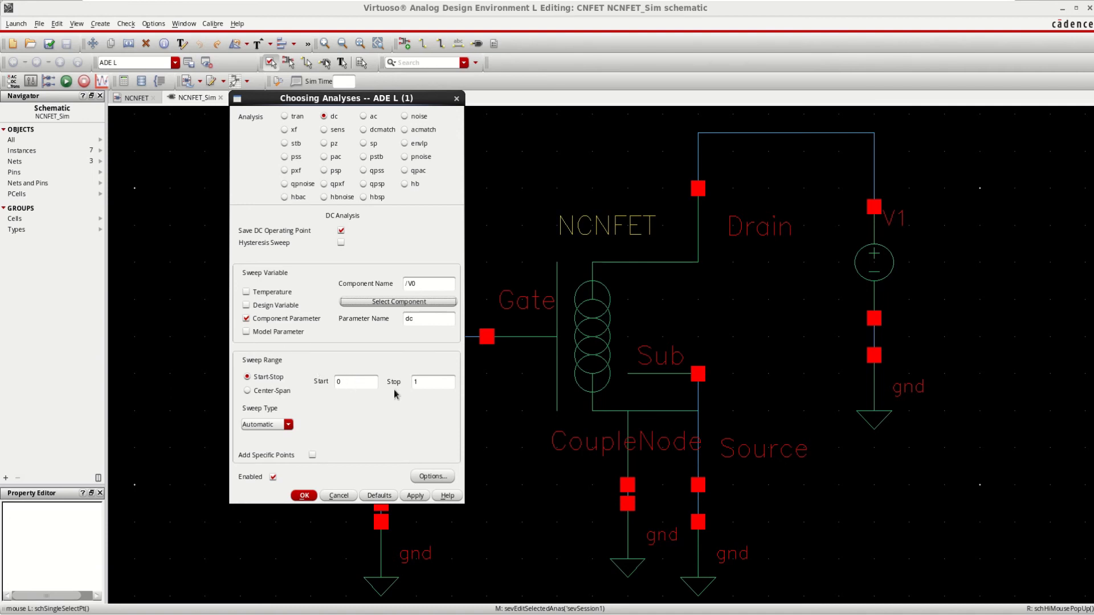
pyautogui.click(305, 496)
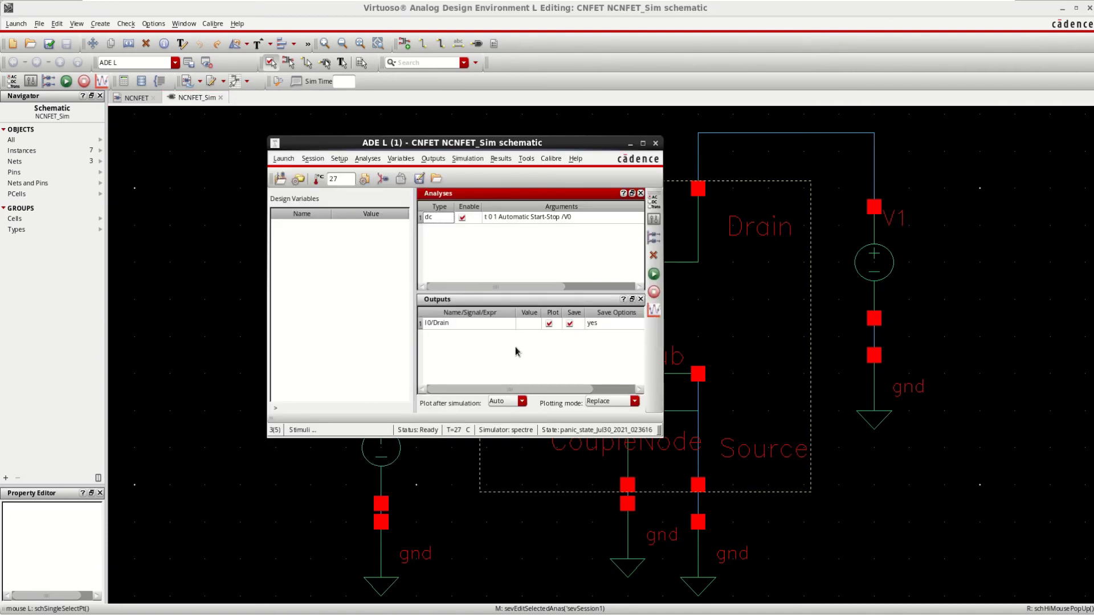
# - Delete the old I0/Drain output and re-add the Drain pin's current from the schematic for plotting
pyautogui.click(506, 325)
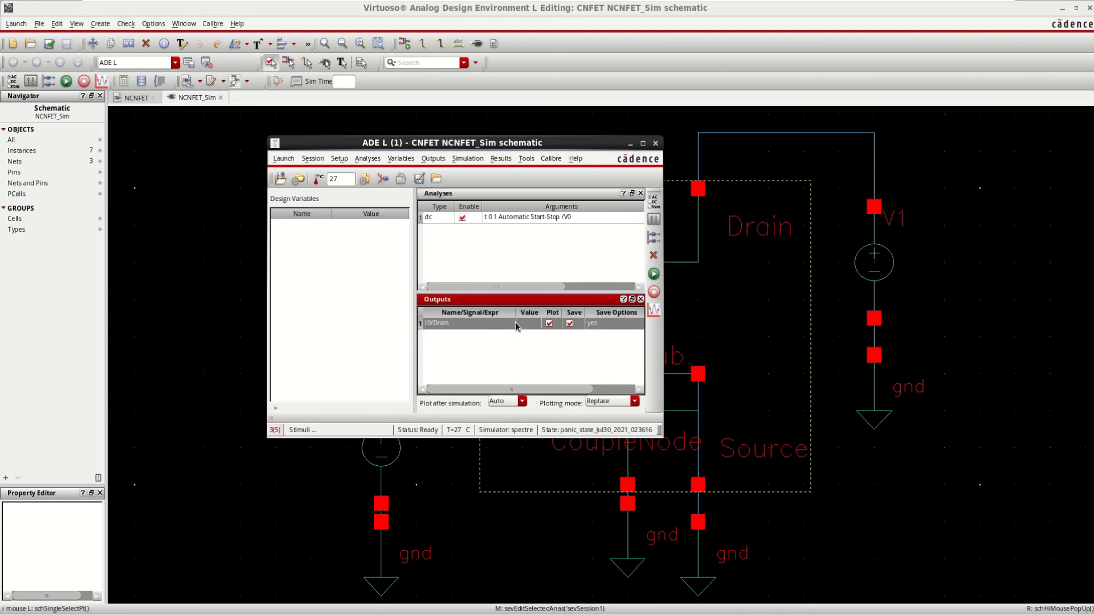
pyautogui.rightClick(504, 324)
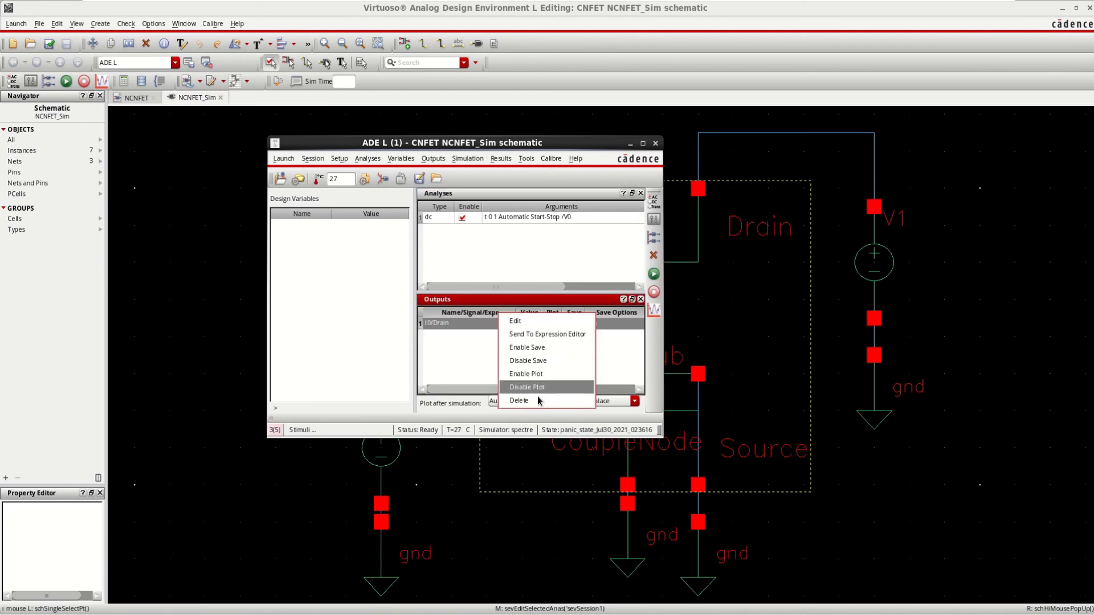
pyautogui.click(538, 401)
pyautogui.rightClick(512, 338)
pyautogui.click(515, 340)
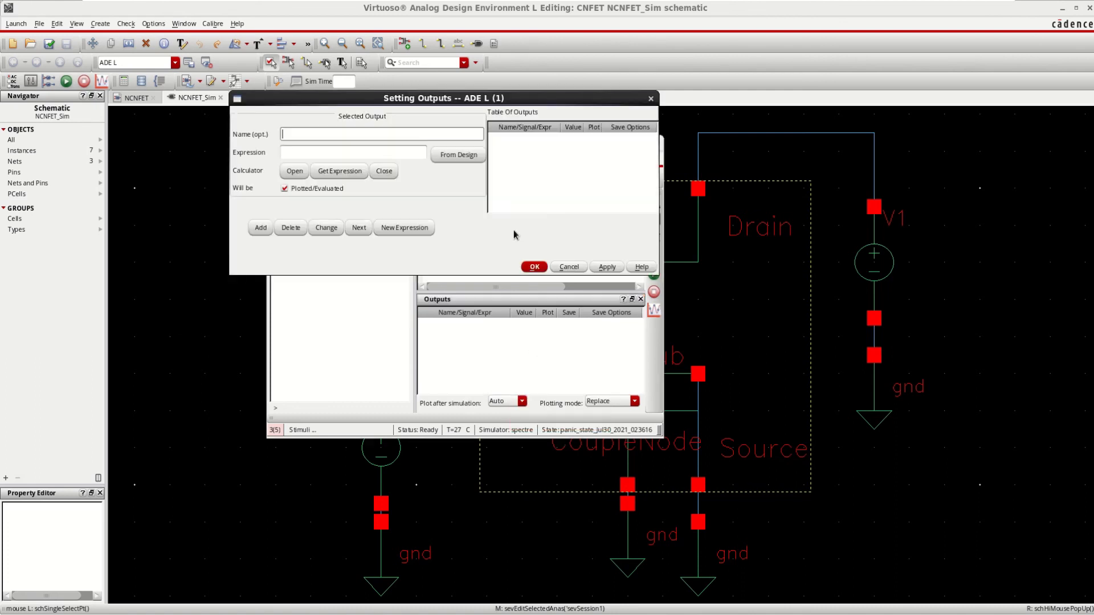
pyautogui.click(459, 155)
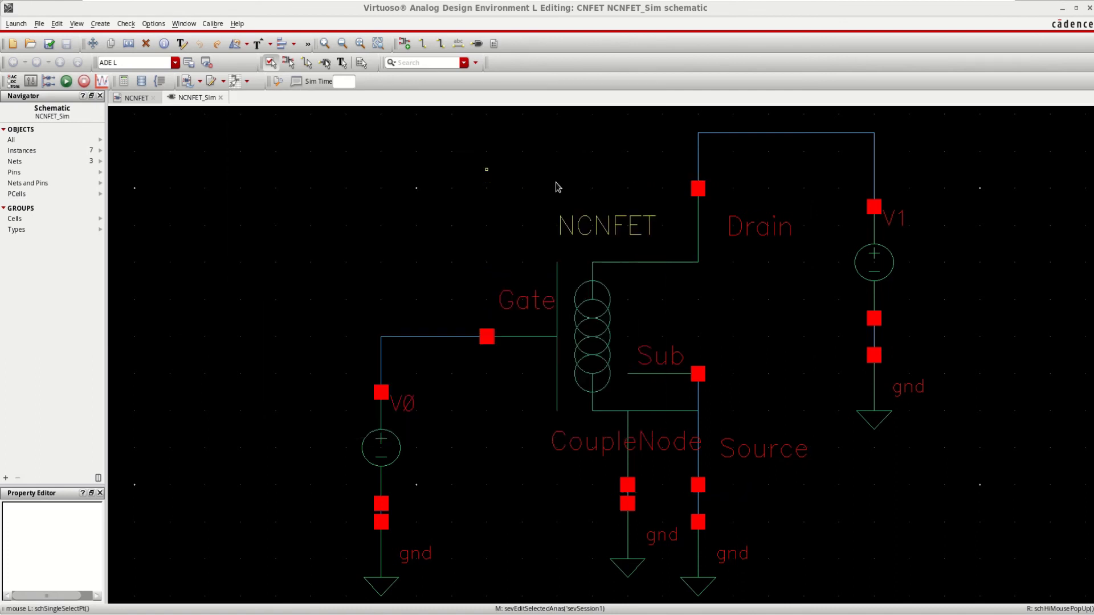
pyautogui.click(698, 188)
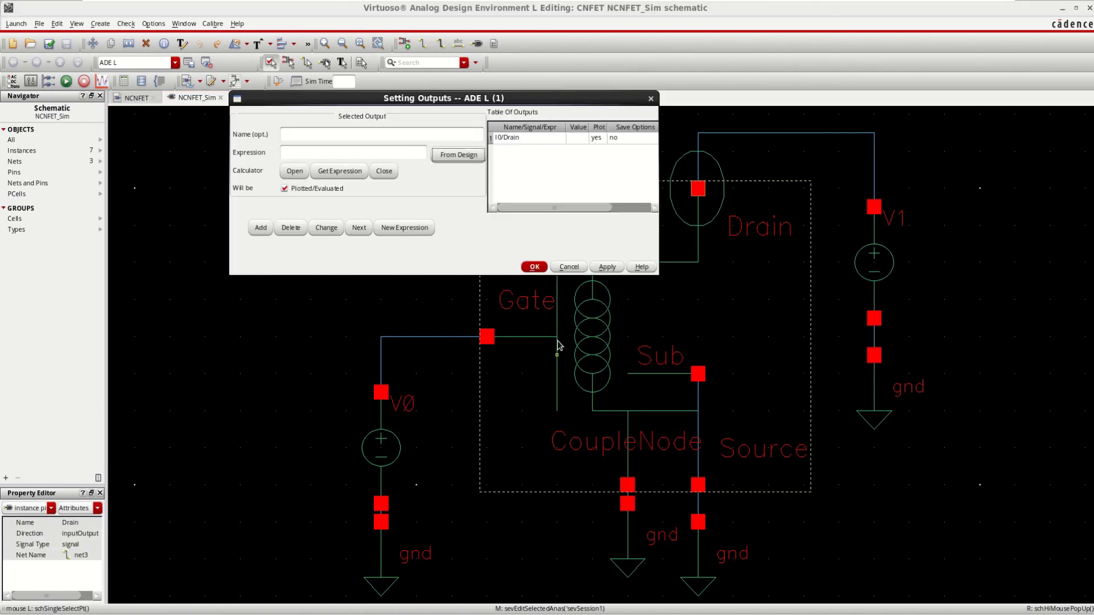
pyautogui.click(535, 267)
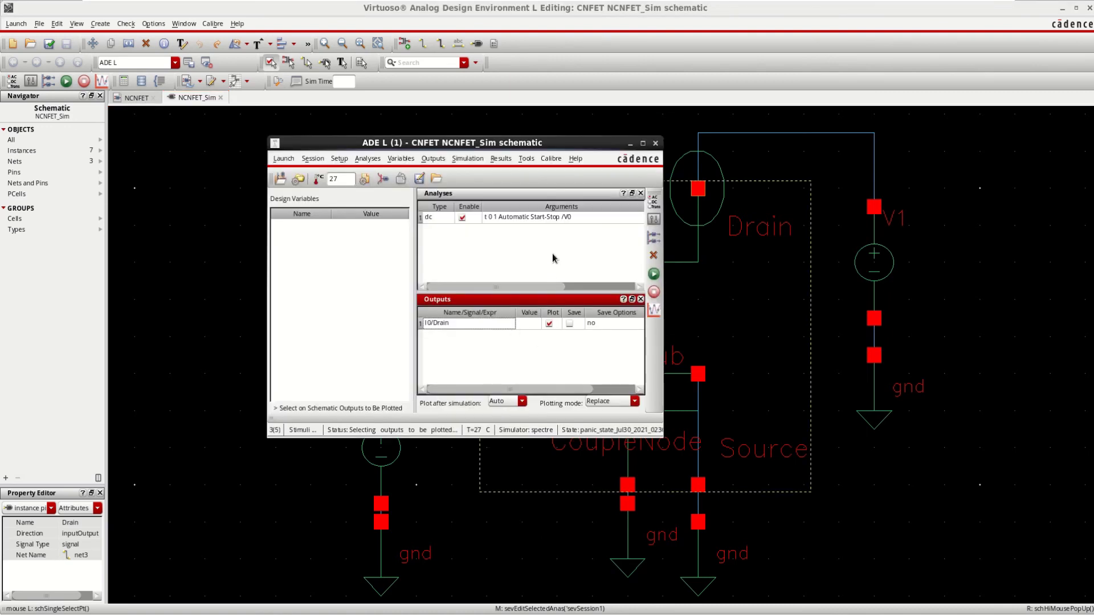
pyautogui.moveTo(559, 147); pyautogui.dragTo(534, 144)
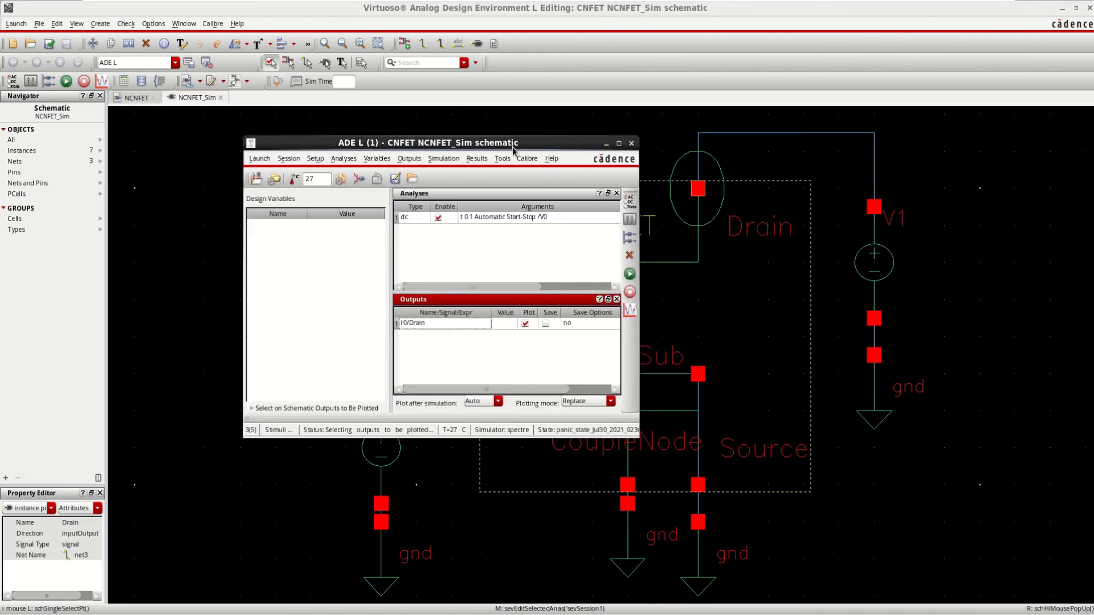
# - Netlist and run the DC sweep, view the drain-current plot, then close the plot, log and ADE L windows
pyautogui.click(629, 276)
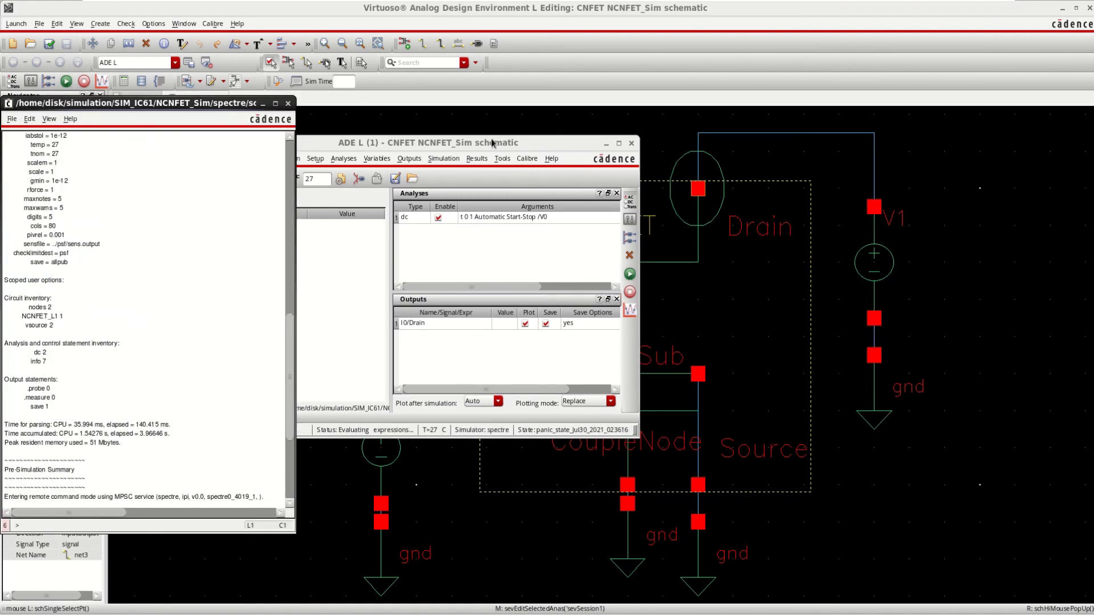
pyautogui.moveTo(492, 142); pyautogui.dragTo(611, 126)
pyautogui.moveTo(202, 102); pyautogui.dragTo(267, 95)
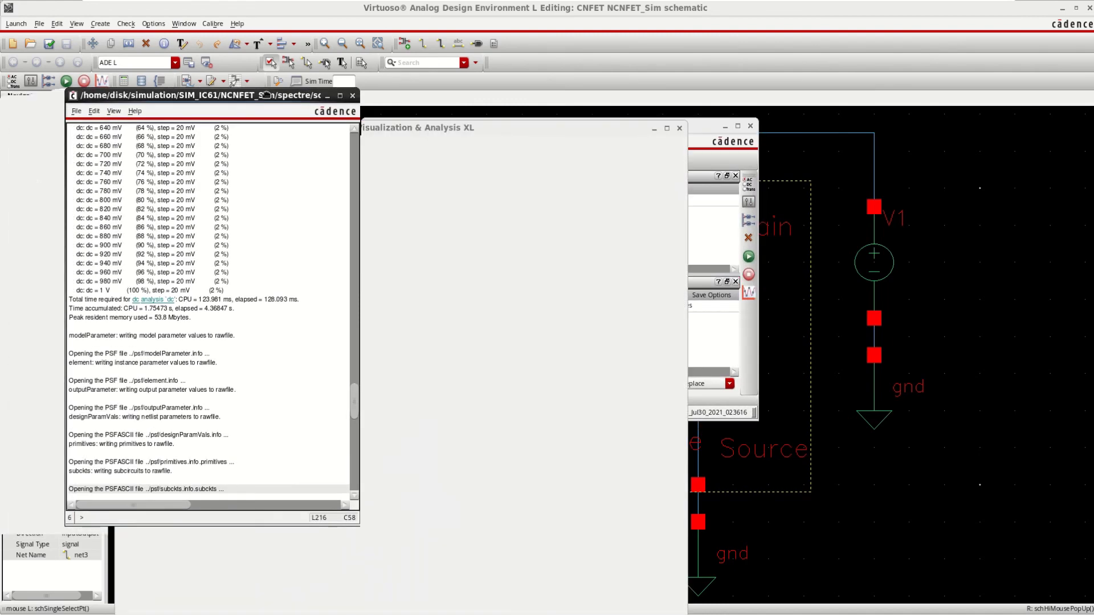
pyautogui.click(397, 130)
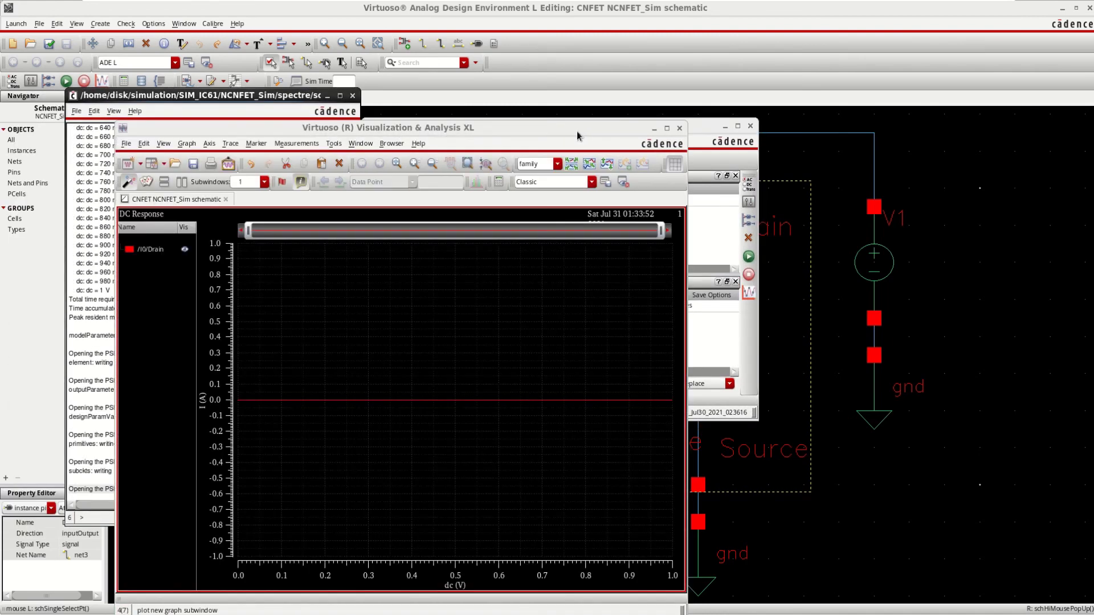
pyautogui.click(680, 129)
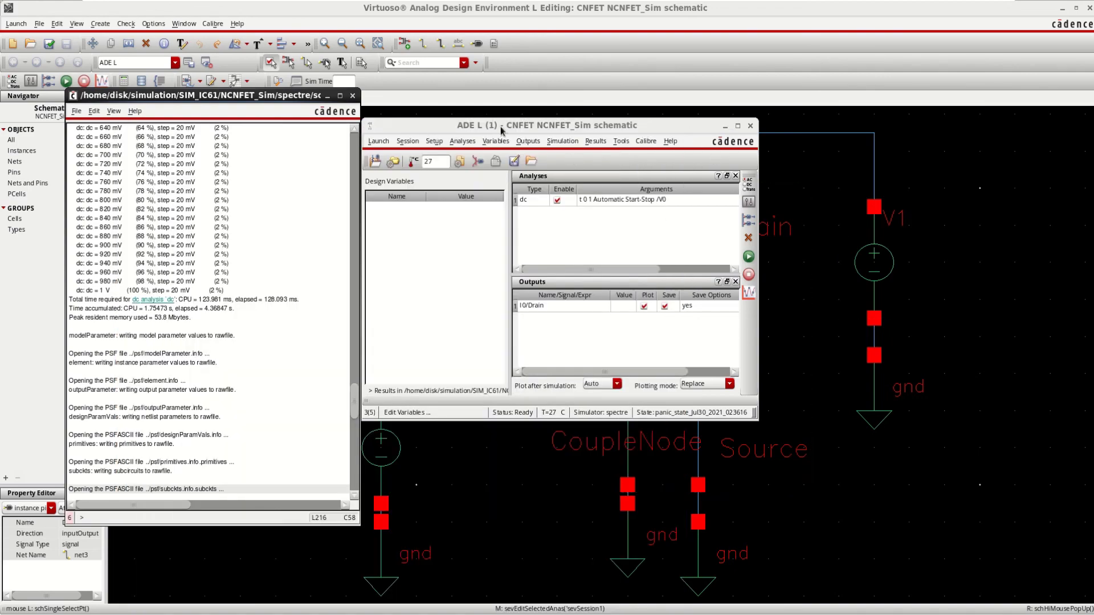
pyautogui.click(750, 125)
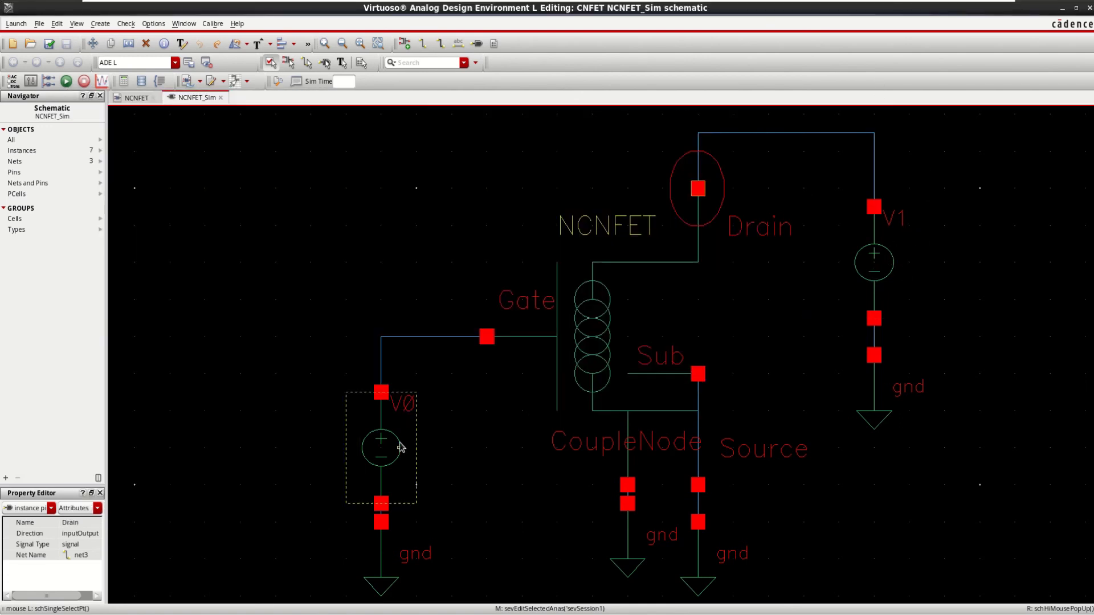
# - Set V0's DC voltage to 1 V
pyautogui.press('Escape')
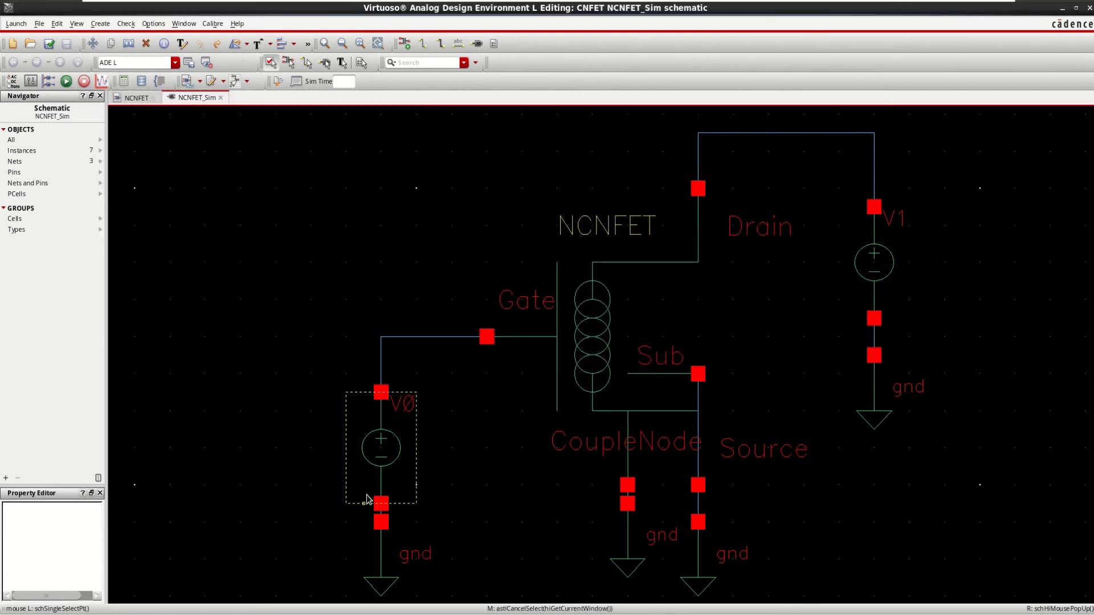
pyautogui.click(379, 444)
pyautogui.press('q')
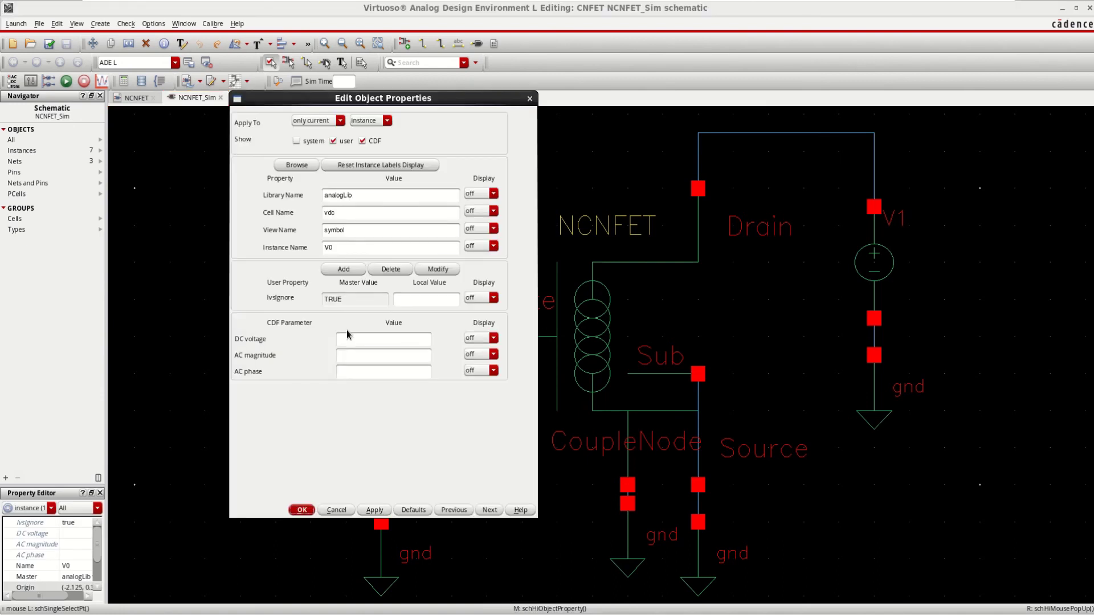
pyautogui.click(352, 342)
pyautogui.click(303, 510)
# - Set V1's DC voltage to 1 V and check and save the schematic
pyautogui.click(875, 269)
pyautogui.middleClick(875, 266)
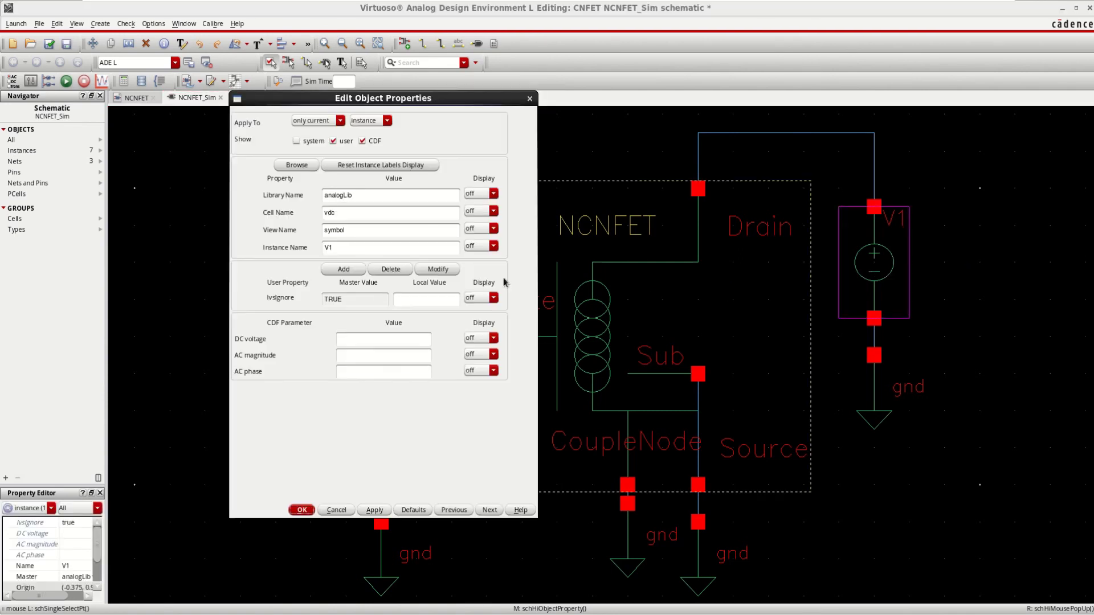
pyautogui.click(368, 342)
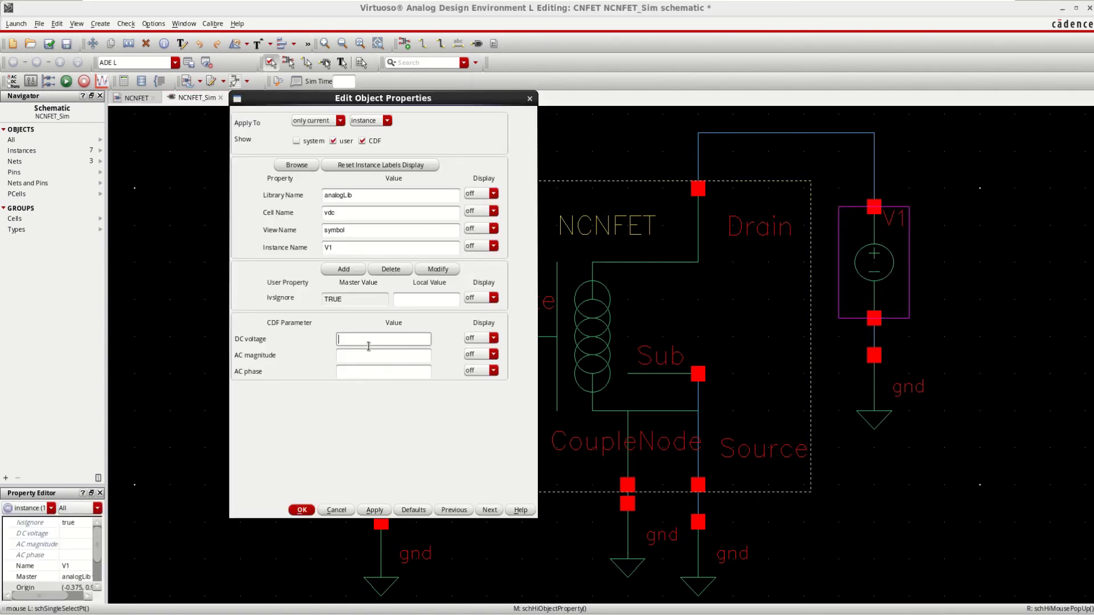
pyautogui.click(302, 510)
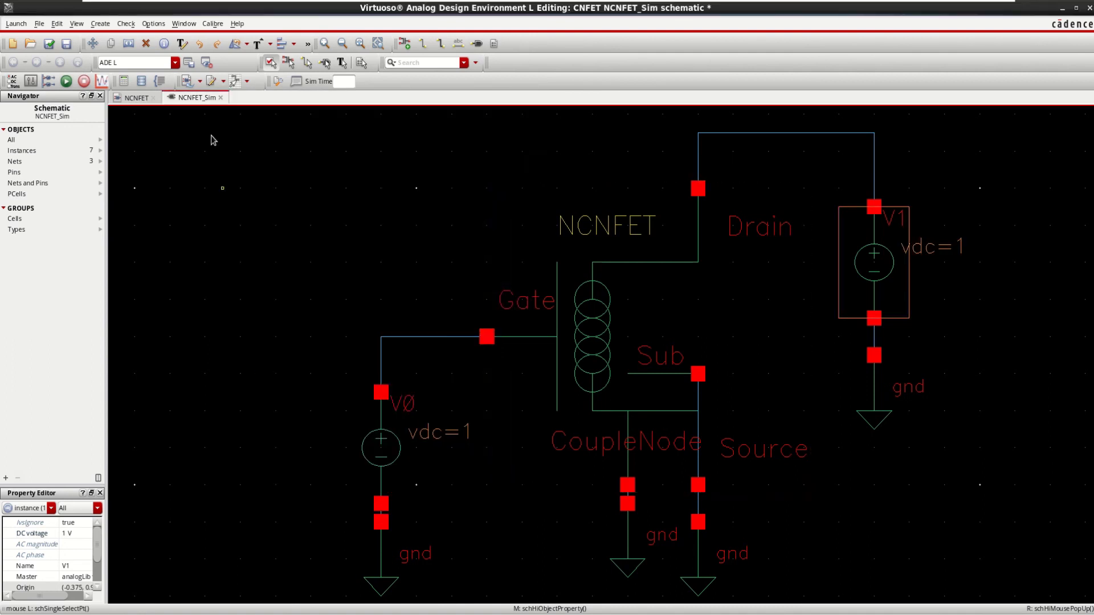
pyautogui.click(49, 43)
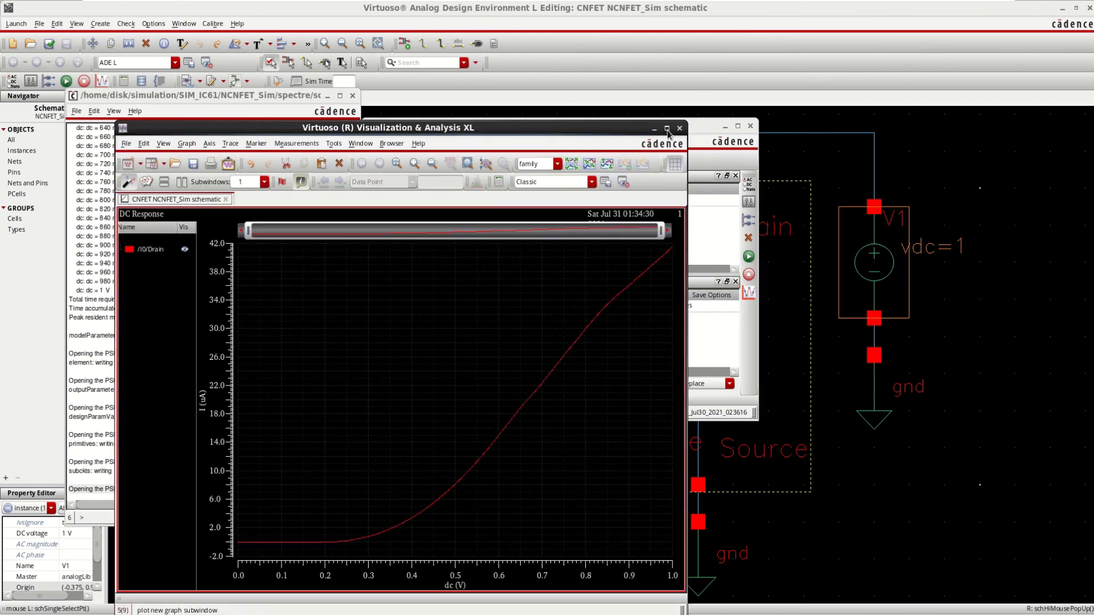
# - Maximize the plot window and set the /I0/Drain trace width to Thick
pyautogui.click(668, 129)
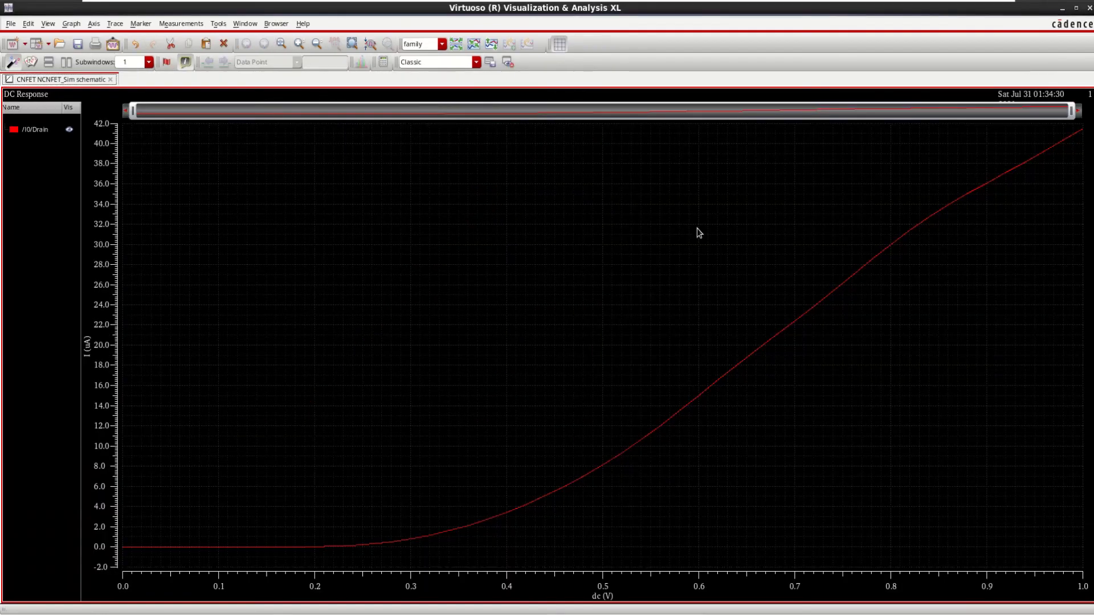
pyautogui.click(34, 130)
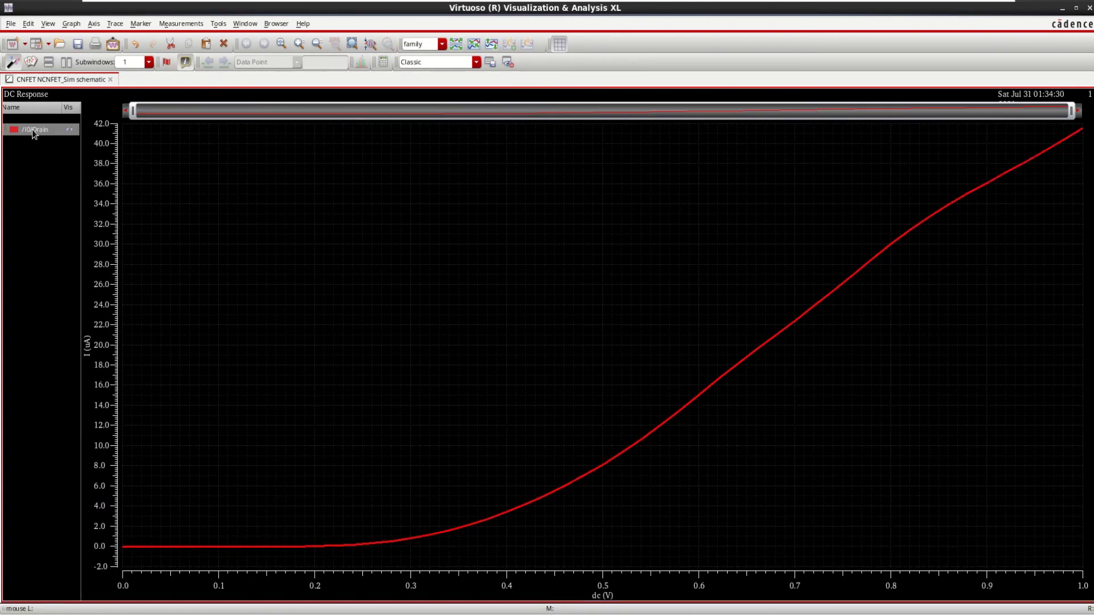
pyautogui.rightClick(34, 130)
pyautogui.moveTo(72, 371)
pyautogui.moveTo(83, 406)
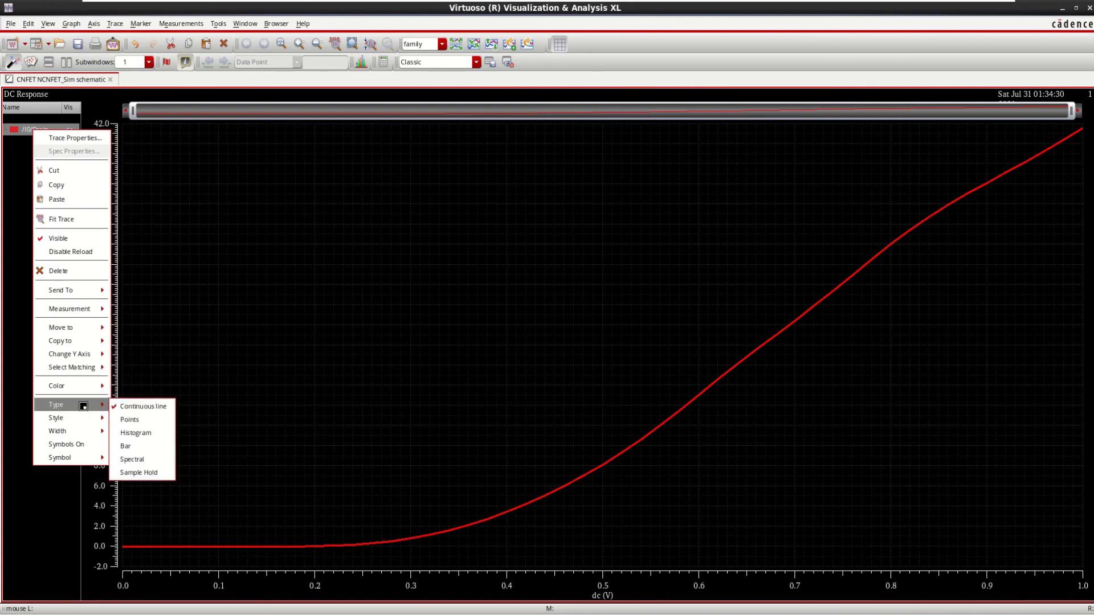
pyautogui.moveTo(82, 431)
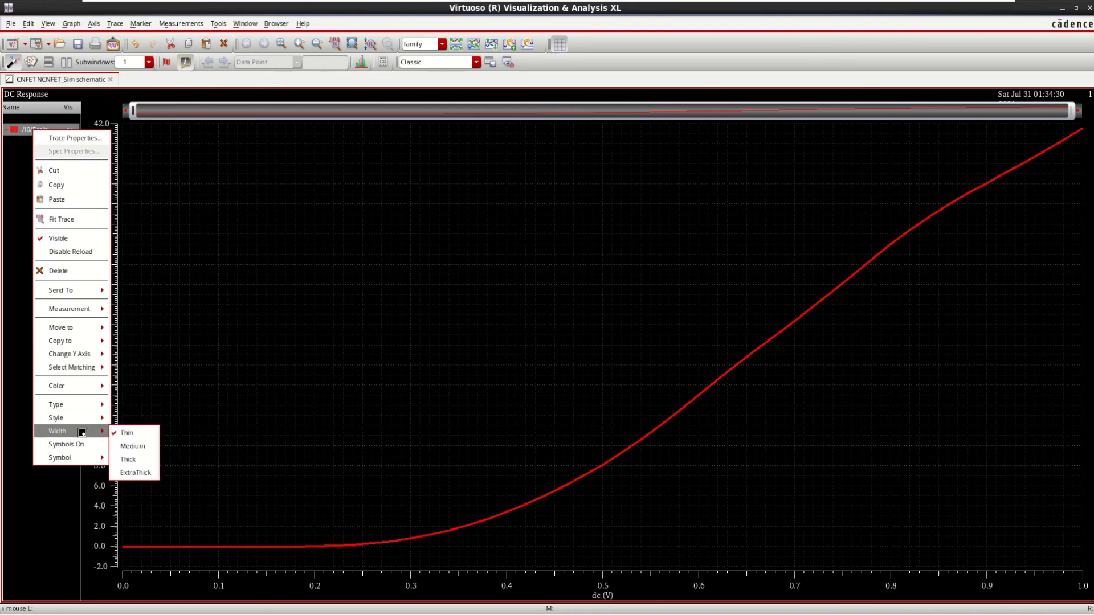
pyautogui.click(135, 459)
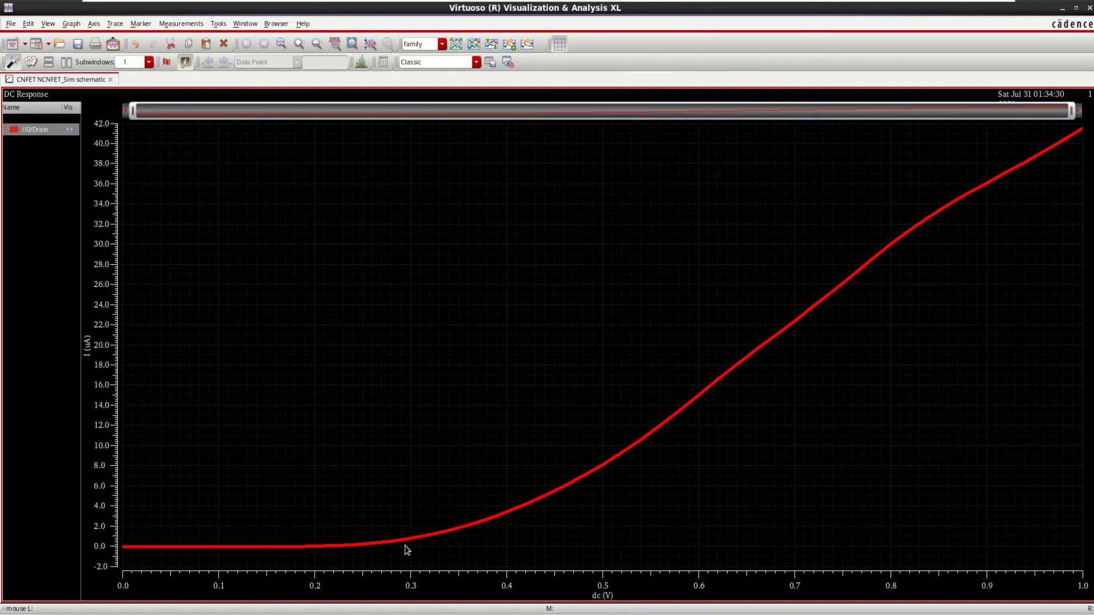
# - Place marker M1 on the curve at 400 mV (3.4745 uA) and lift its label above the trace
pyautogui.moveTo(414, 543)
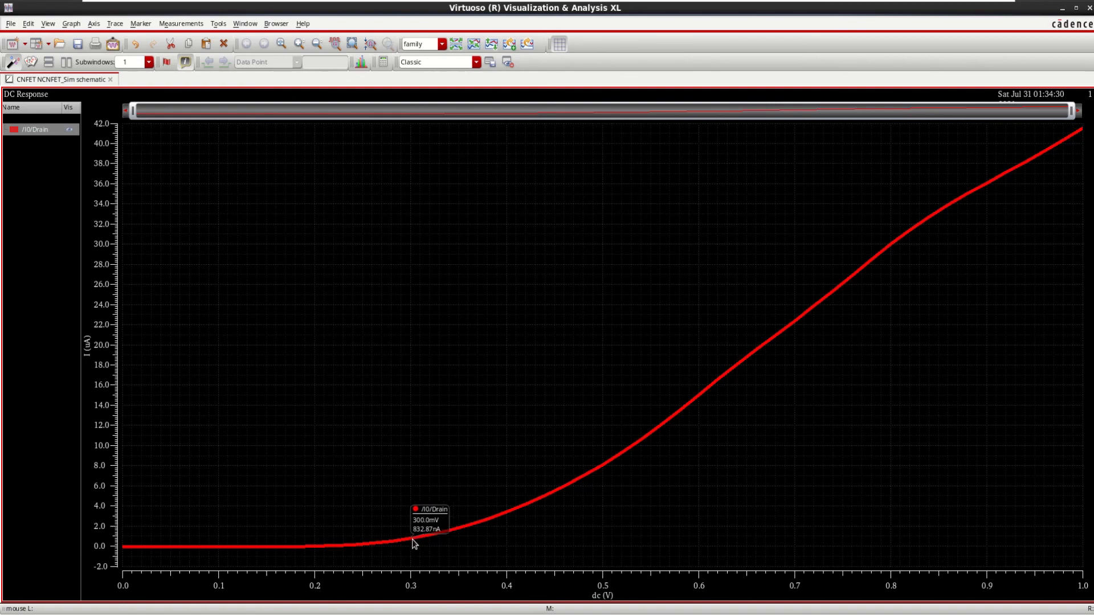
pyautogui.moveTo(511, 518)
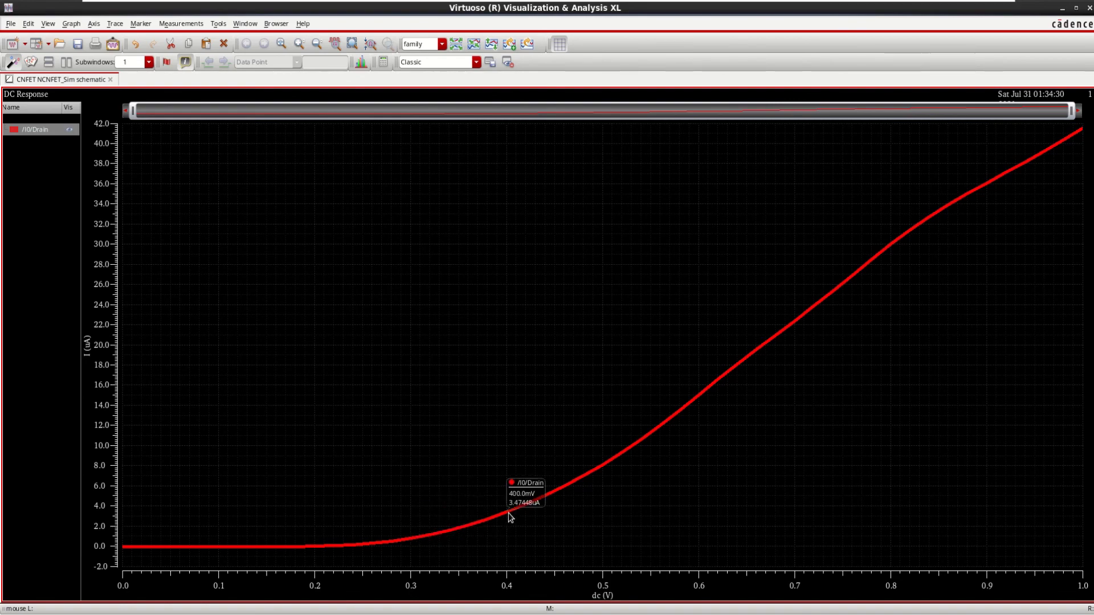
pyautogui.press('m')
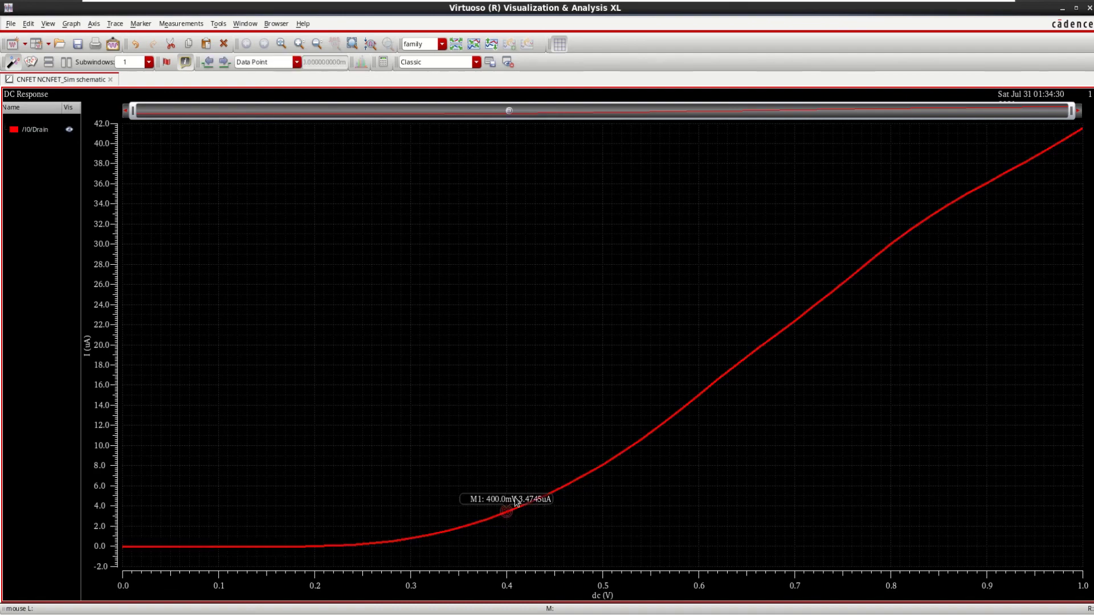
pyautogui.moveTo(516, 501); pyautogui.dragTo(518, 470)
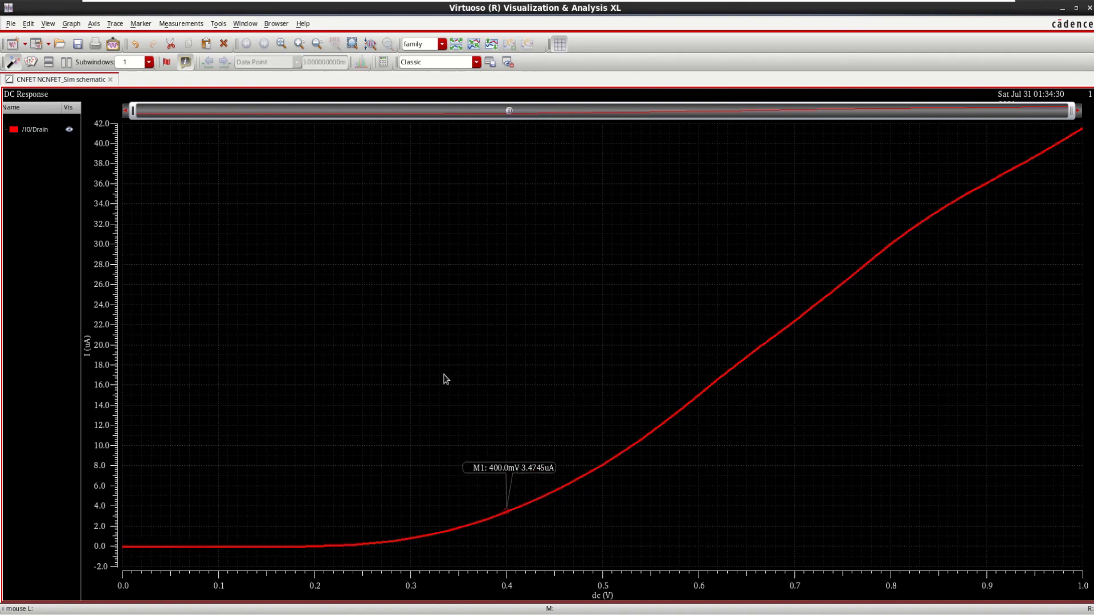